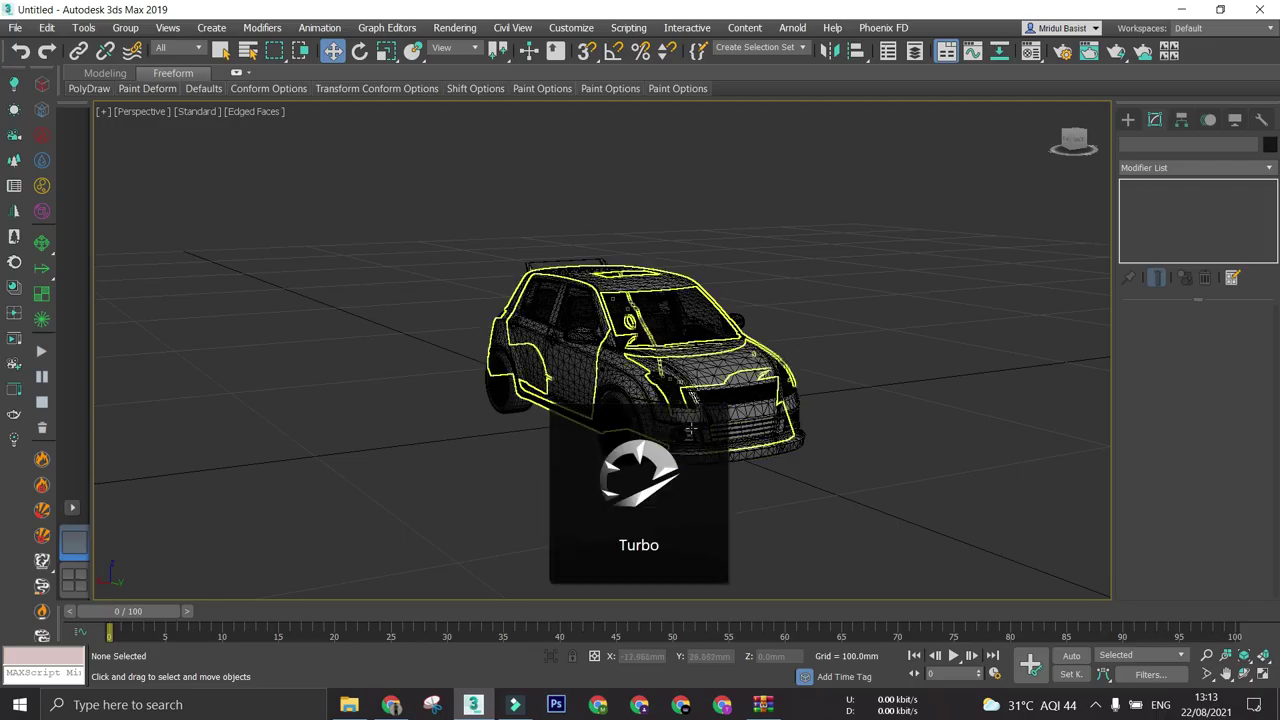
# - Examine the car model in the perspective view from its front and side, near and far
pyautogui.keyDown('alt'); pyautogui.moveTo(582, 463); pyautogui.dragTo(631, 518, button='middle'); pyautogui.keyUp('alt')
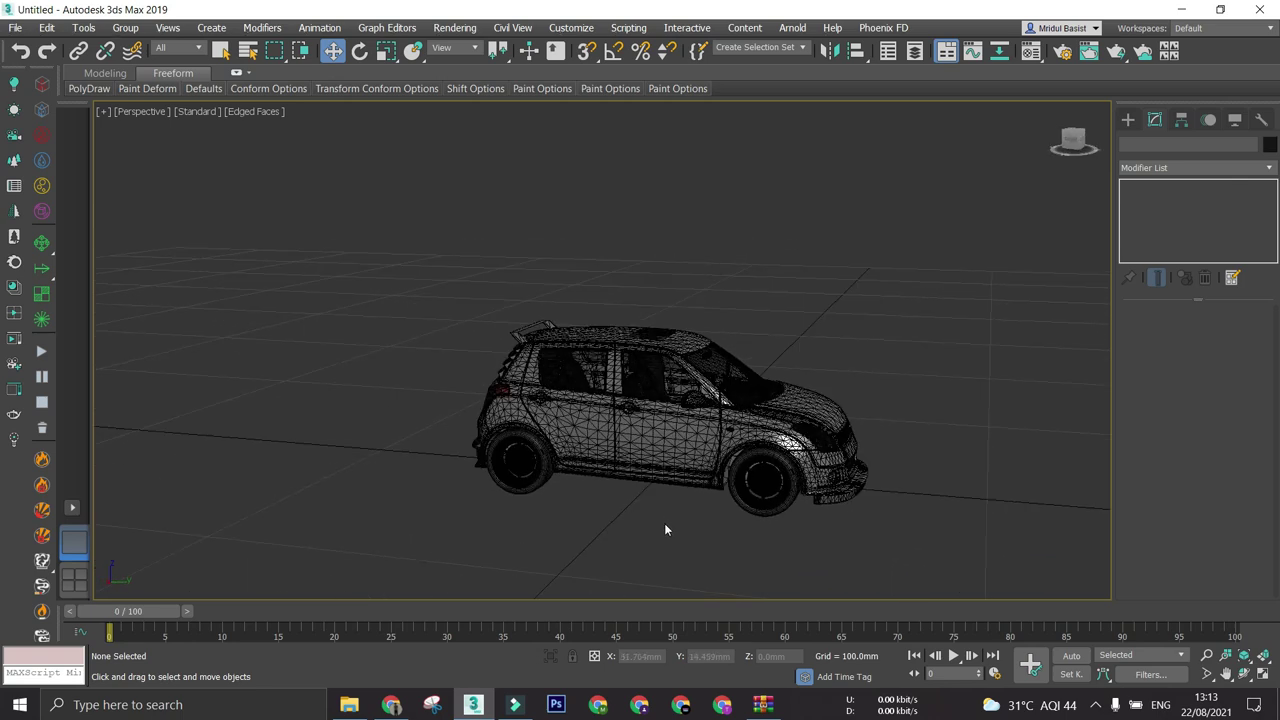
pyautogui.keyDown('alt'); pyautogui.moveTo(666, 528); pyautogui.dragTo(754, 505, button='middle'); pyautogui.keyUp('alt')
pyautogui.scroll(5, 668, 551)
pyautogui.keyDown('alt'); pyautogui.moveTo(600, 530); pyautogui.dragTo(760, 474, button='middle'); pyautogui.keyUp('alt')
pyautogui.scroll(-5, 563, 487)
pyautogui.scroll(5, 547, 480)
pyautogui.keyDown('alt'); pyautogui.moveTo(650, 484); pyautogui.dragTo(553, 377, button='middle'); pyautogui.keyUp('alt')
pyautogui.scroll(4, 700, 430)
pyautogui.scroll(-5, 690, 430)
pyautogui.scroll(3, 617, 497)
# - Look at the car in the Front, Left, Top and Bottom views, fitting it to the viewport in the Left and Front views
pyautogui.click(148, 112)
pyautogui.moveTo(252, 134)
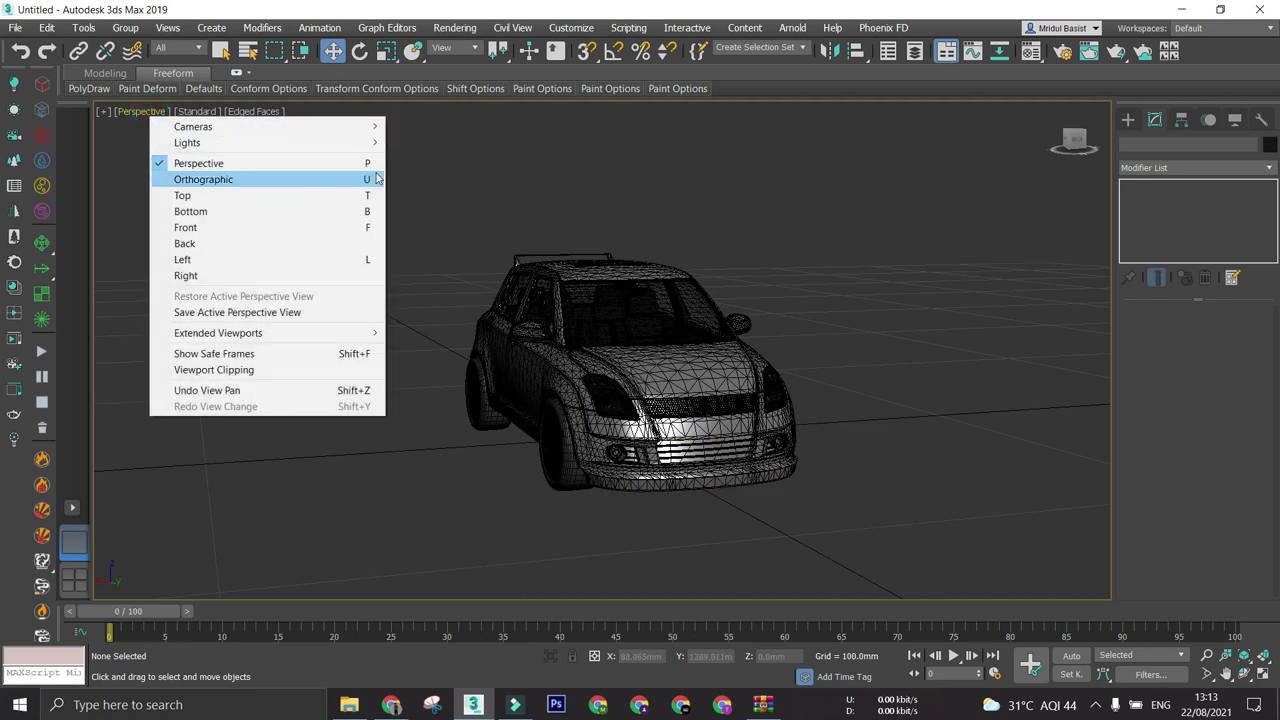
pyautogui.click(896, 181)
pyautogui.keyDown('alt'); pyautogui.moveTo(654, 374); pyautogui.dragTo(732, 394, button='middle'); pyautogui.keyUp('alt')
pyautogui.click(152, 109)
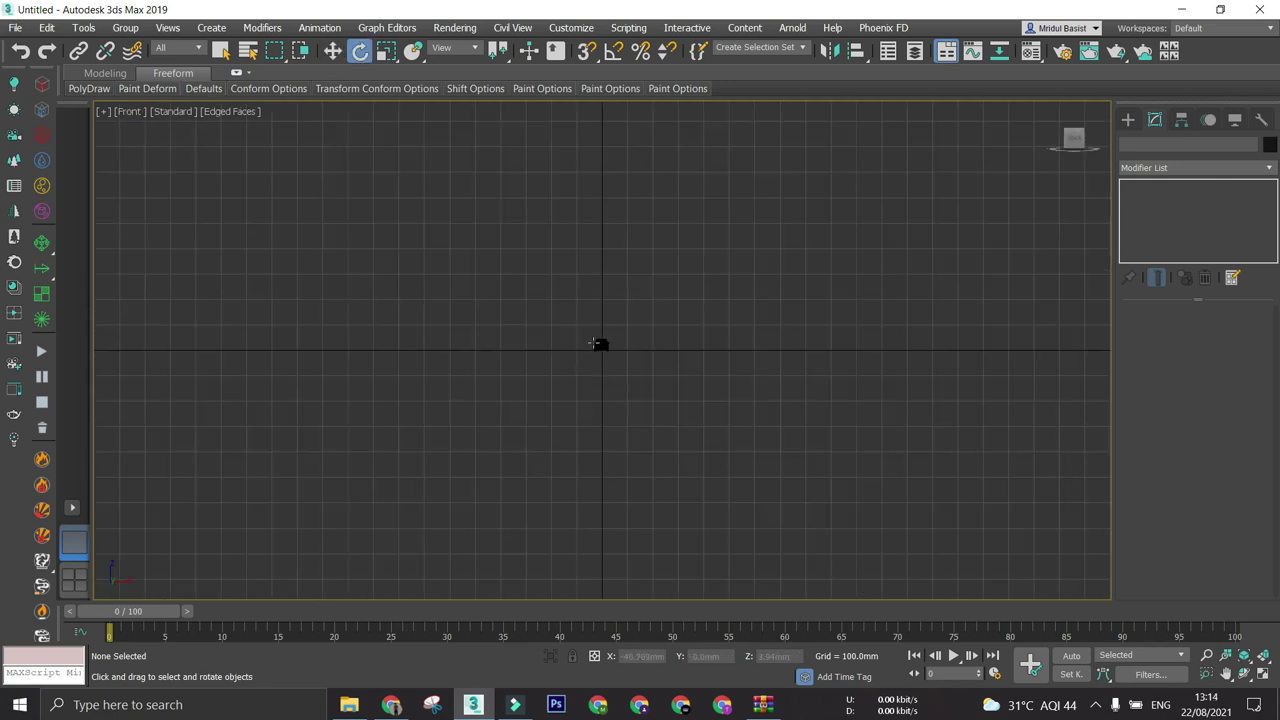
pyautogui.scroll(14, 622, 355)
pyautogui.scroll(-5, 622, 356)
pyautogui.press('l')
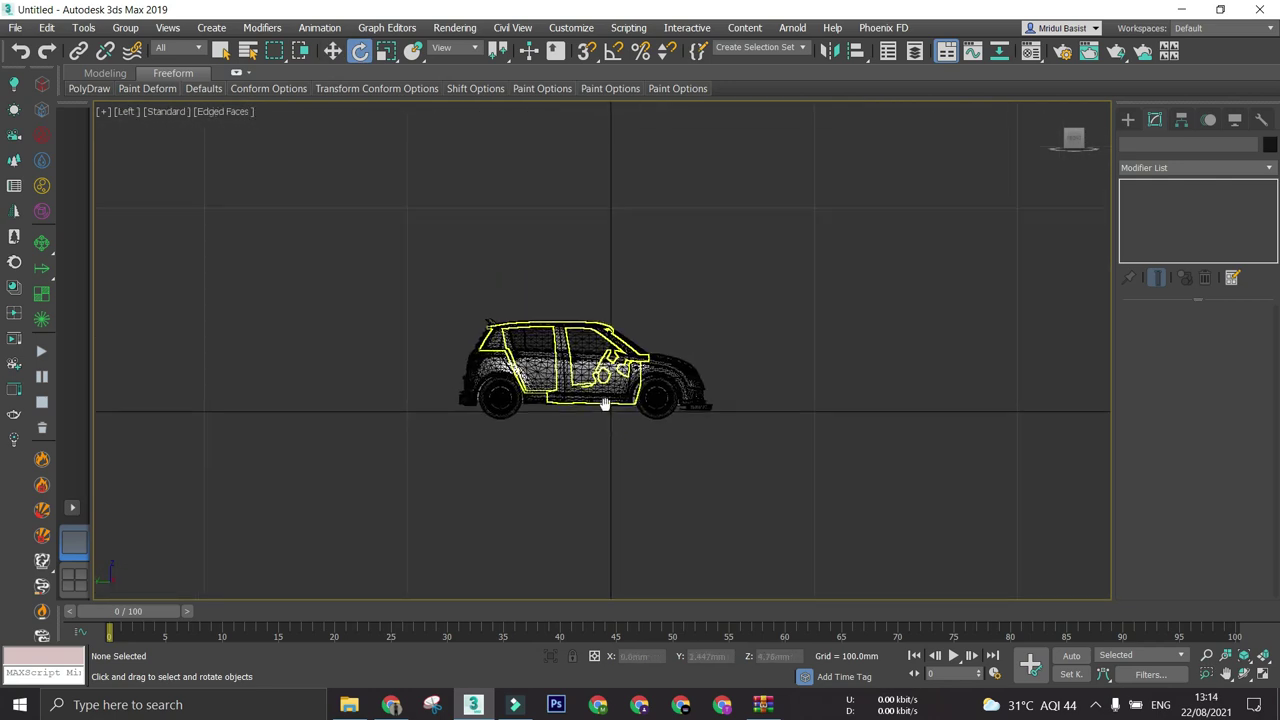
pyautogui.scroll(3, 593, 373)
pyautogui.press('t')
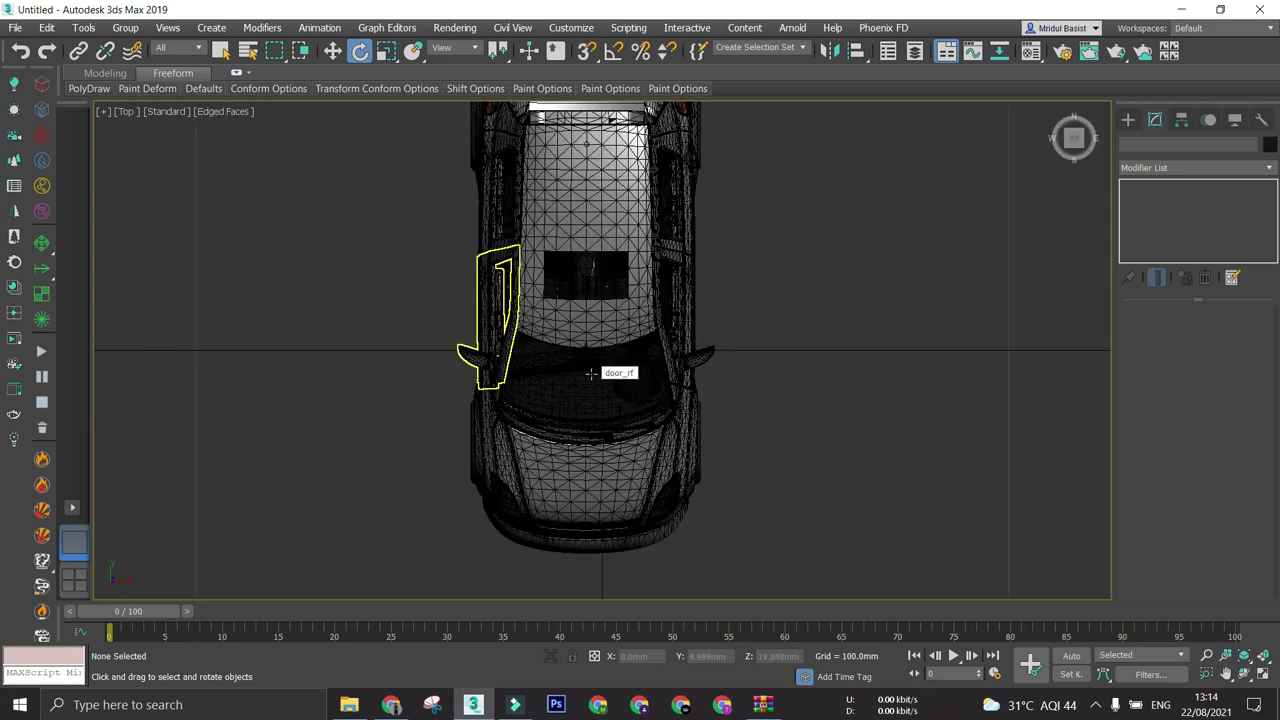
pyautogui.press('b')
pyautogui.press('f')
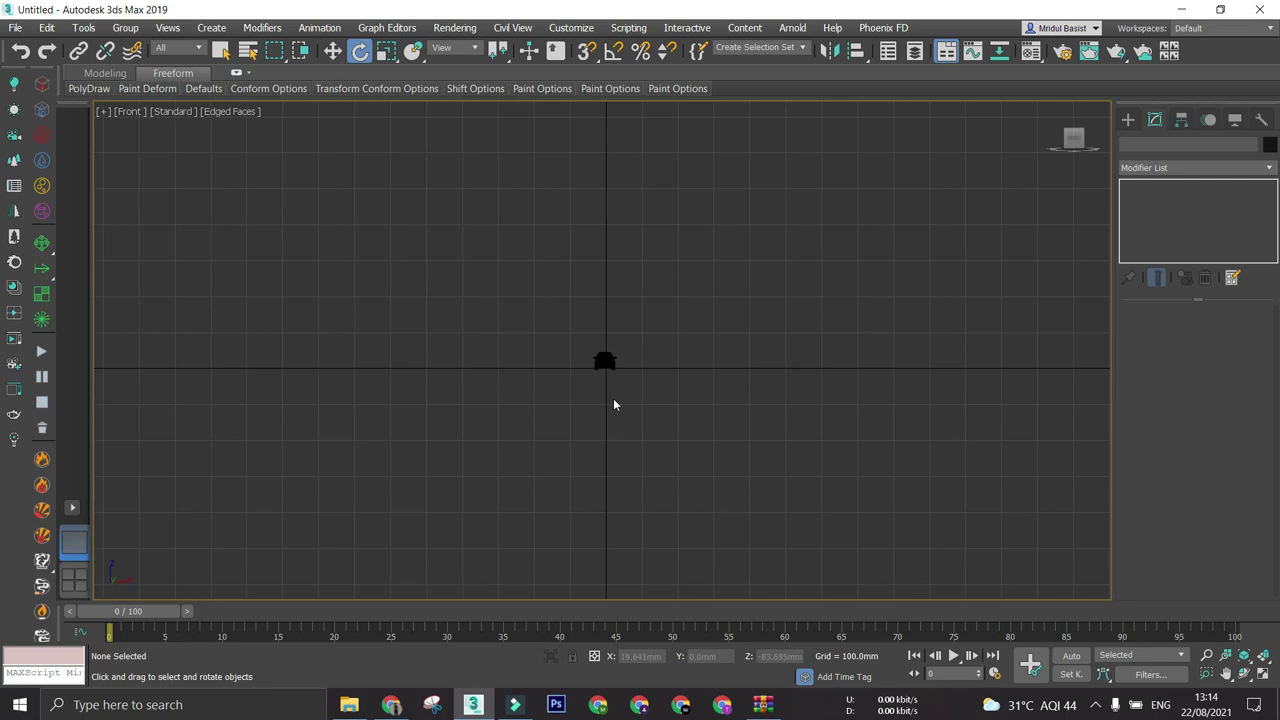
pyautogui.press('l')
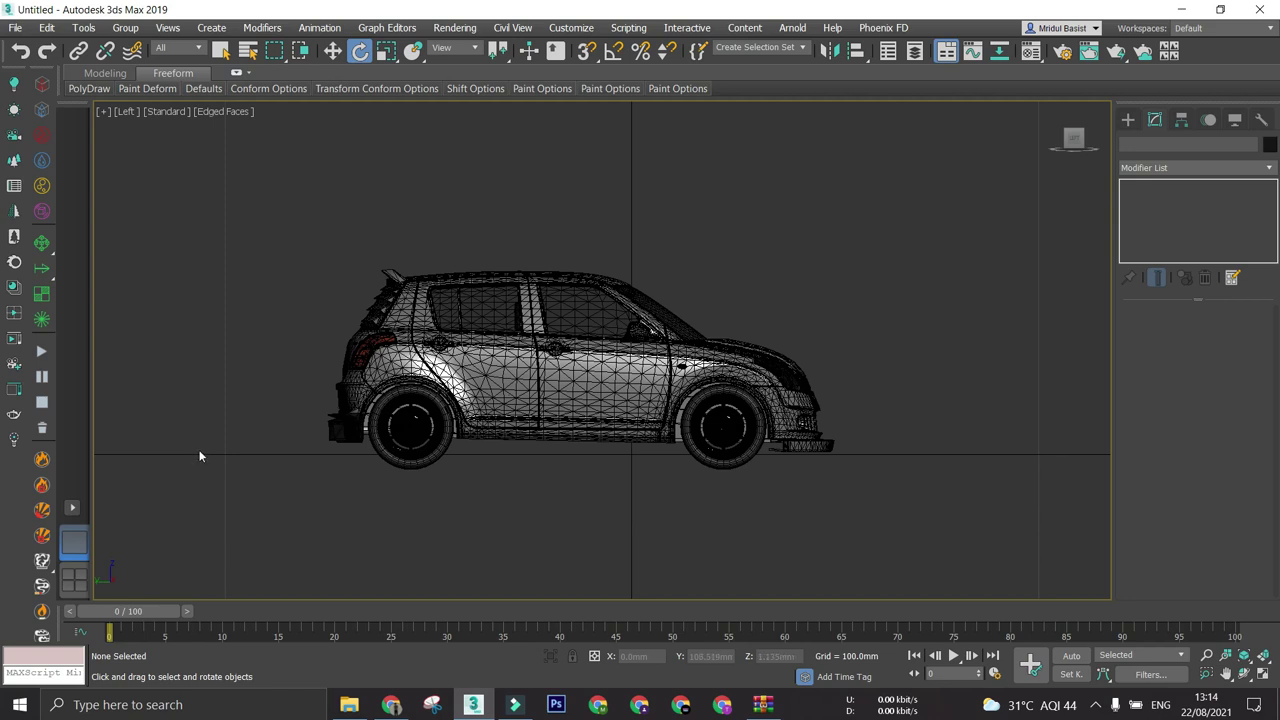
pyautogui.press('z')
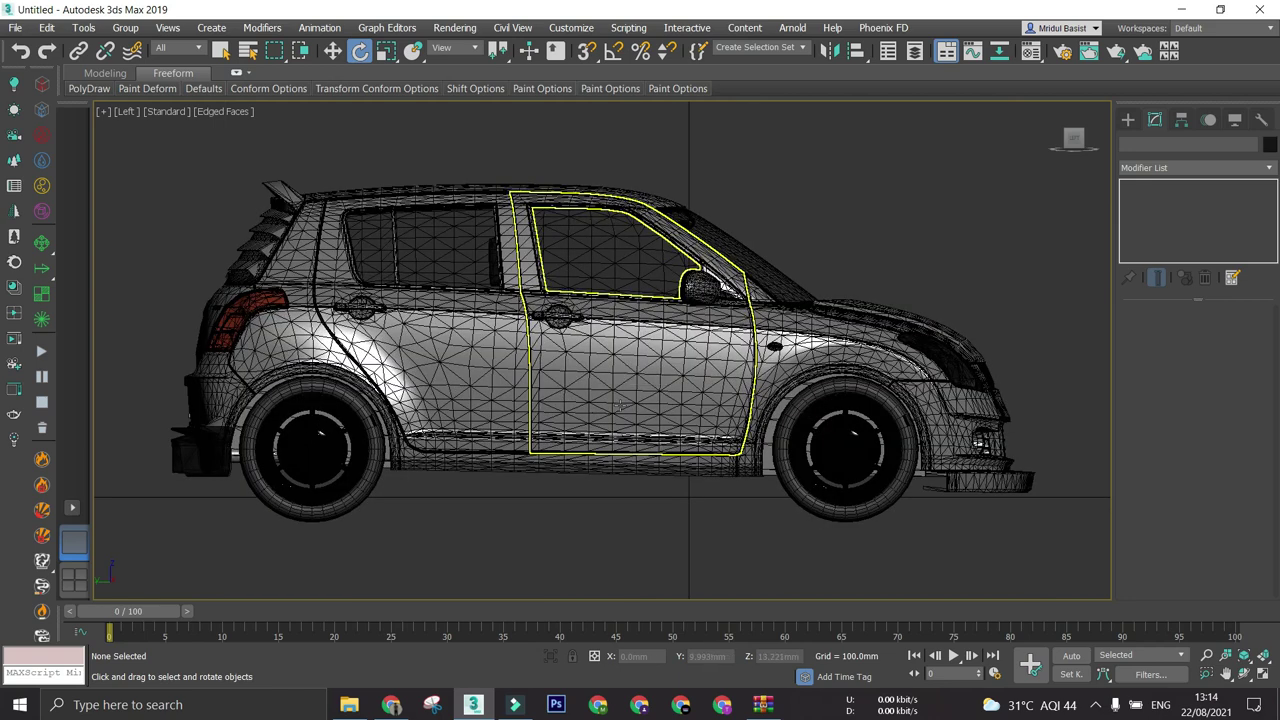
pyautogui.press('f')
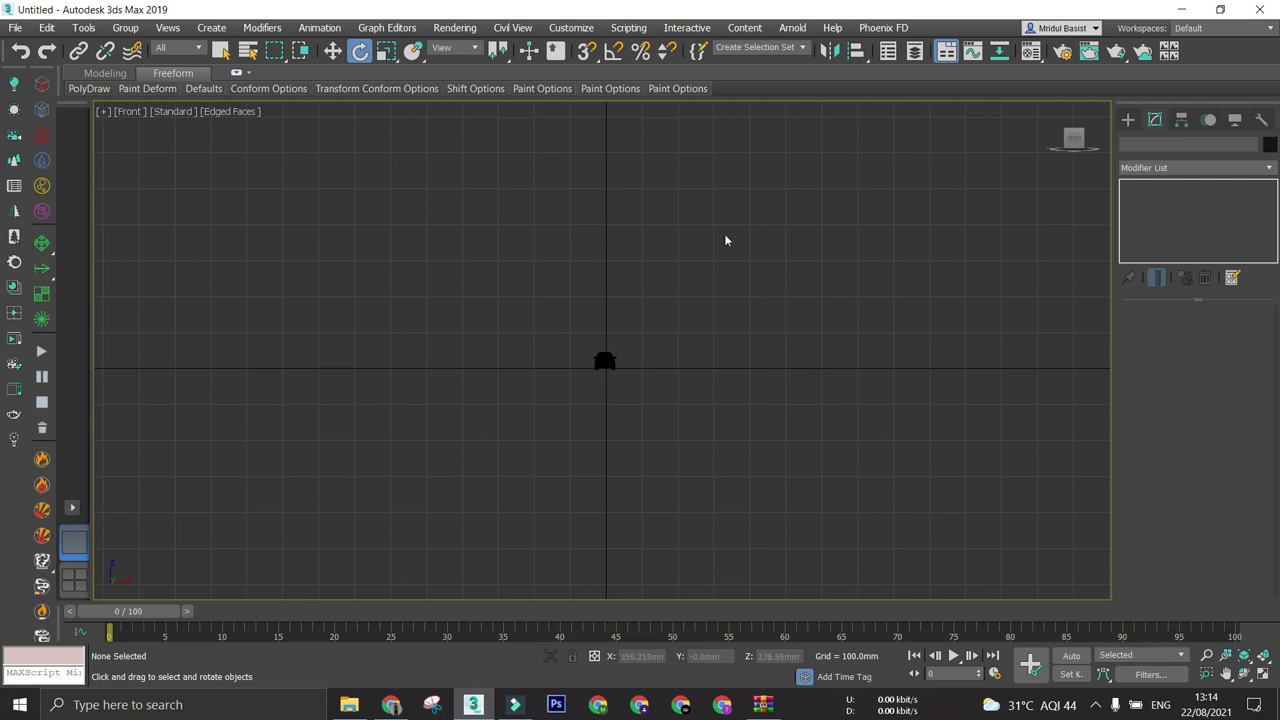
pyautogui.press('z')
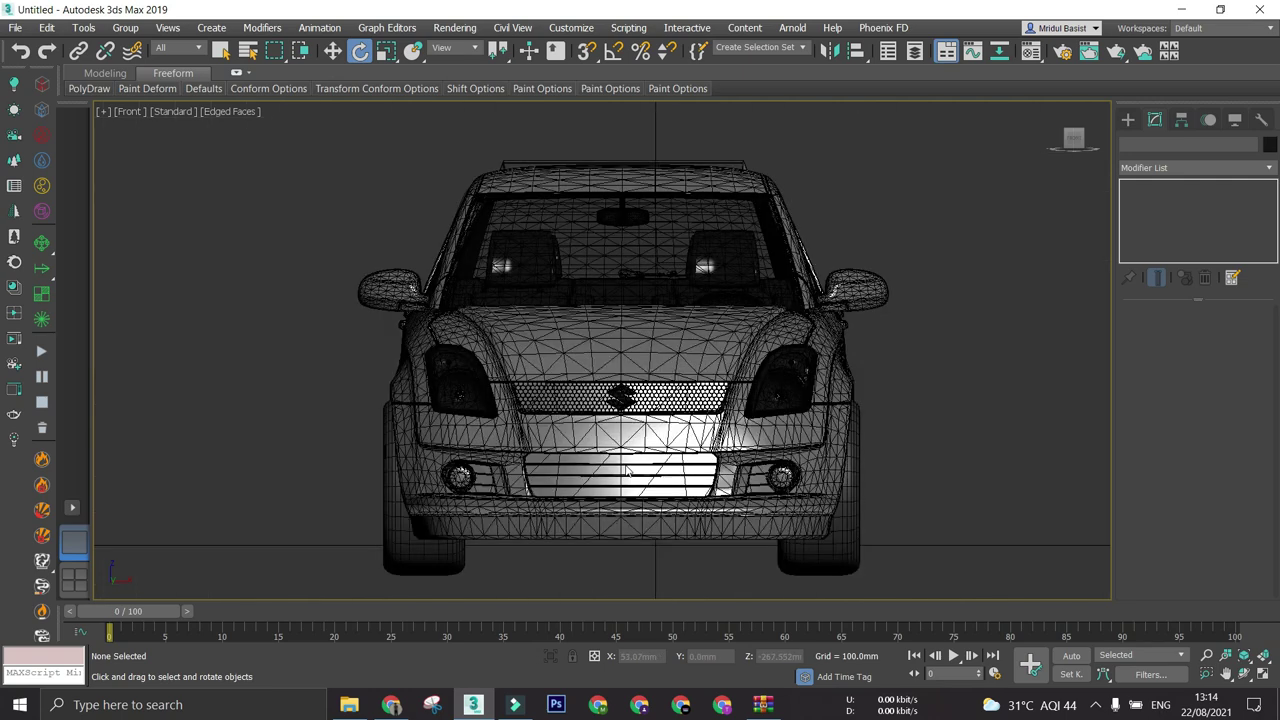
# - Examine the car's rear, side, front and wheels from angled orthographic views
pyautogui.scroll(-5, 605, 404)
pyautogui.keyDown('alt'); pyautogui.moveTo(606, 456); pyautogui.dragTo(758, 482, button='middle'); pyautogui.keyUp('alt')
pyautogui.scroll(4, 495, 444)
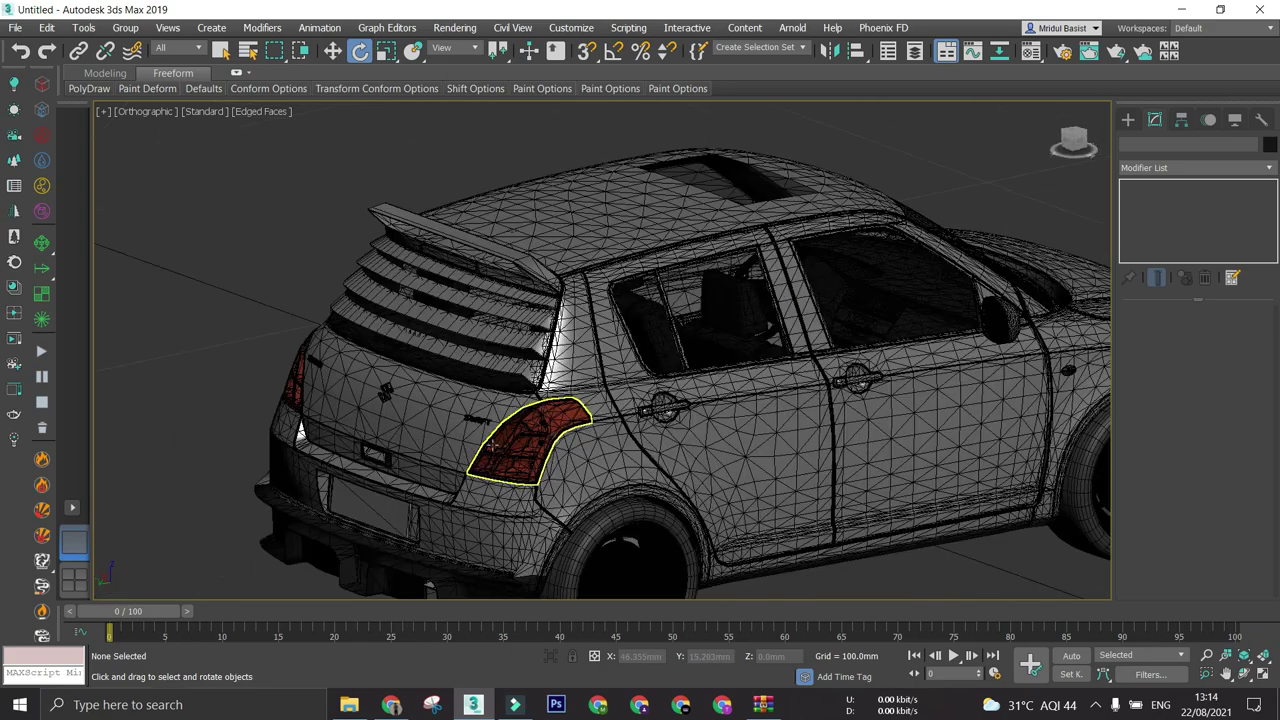
pyautogui.moveTo(559, 442); pyautogui.dragTo(541, 352, button='middle')
pyautogui.scroll(-3, 483, 519)
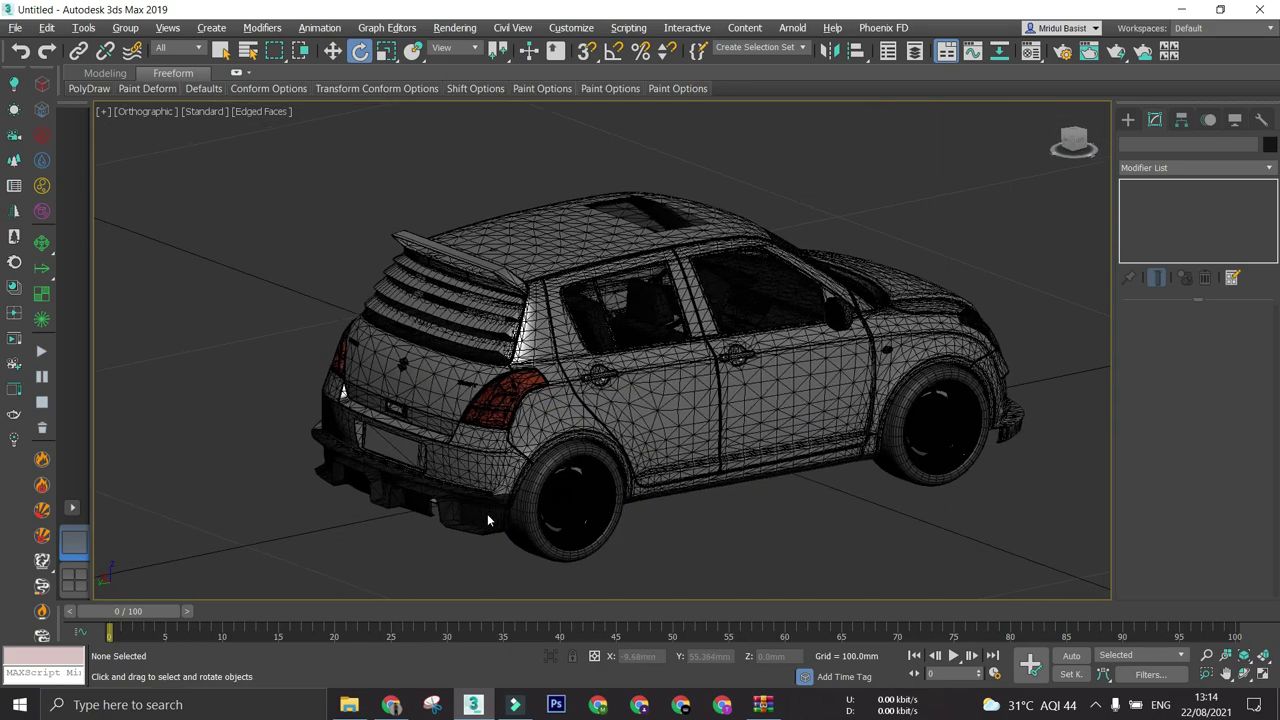
pyautogui.keyDown('alt'); pyautogui.moveTo(481, 517); pyautogui.dragTo(400, 455, button='middle'); pyautogui.keyUp('alt')
pyautogui.moveTo(690, 430); pyautogui.dragTo(504, 460, button='middle')
pyautogui.keyDown('alt'); pyautogui.moveTo(504, 460); pyautogui.dragTo(449, 487, button='middle'); pyautogui.keyUp('alt')
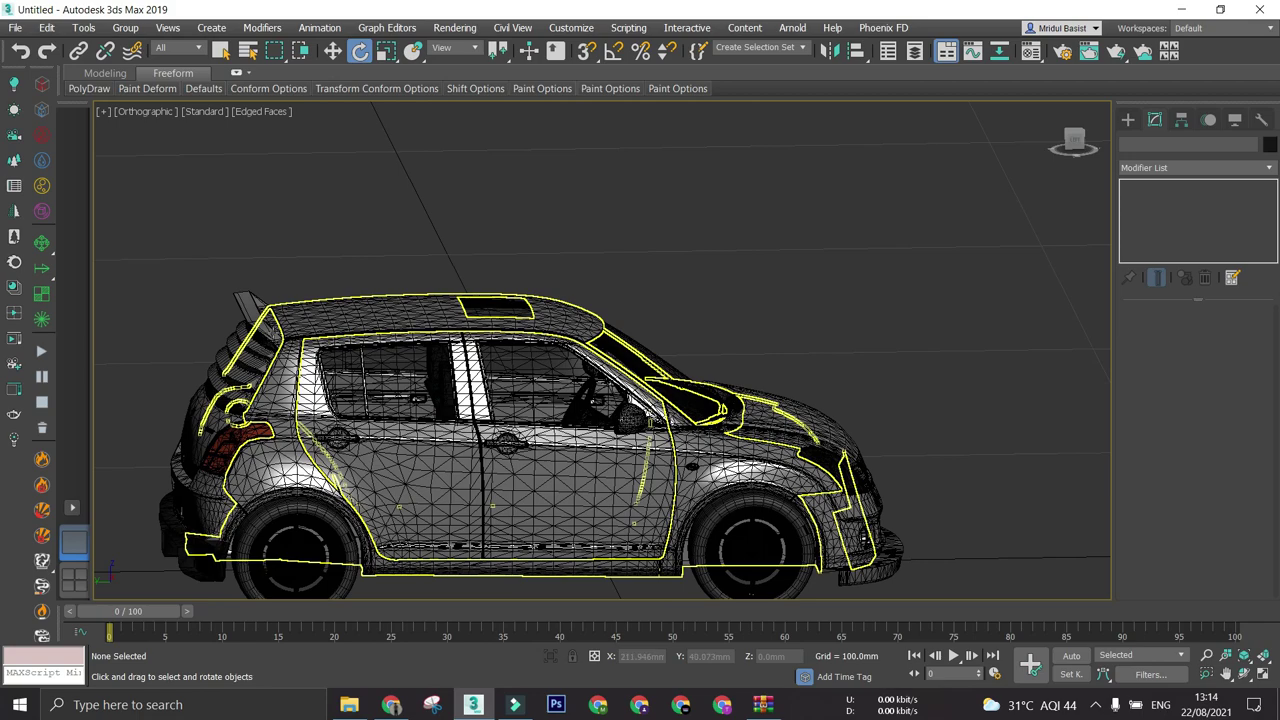
pyautogui.scroll(-3, 657, 471)
pyautogui.keyDown('alt'); pyautogui.moveTo(657, 471); pyautogui.dragTo(581, 474, button='middle'); pyautogui.keyUp('alt')
pyautogui.moveTo(465, 500); pyautogui.dragTo(742, 528, button='middle')
pyautogui.scroll(4, 689, 487)
pyautogui.scroll(-4, 742, 528)
pyautogui.moveTo(629, 540); pyautogui.dragTo(690, 521, button='middle')
pyautogui.keyDown('alt'); pyautogui.moveTo(572, 525); pyautogui.dragTo(625, 480, button='middle'); pyautogui.keyUp('alt')
pyautogui.scroll(4, 638, 499)
pyautogui.scroll(-4, 770, 498)
pyautogui.moveTo(625, 480); pyautogui.dragTo(546, 490, button='middle')
pyautogui.moveTo(900, 482); pyautogui.dragTo(607, 440, button='middle')
pyautogui.press('f')
pyautogui.scroll(5, 600, 488)
pyautogui.scroll(-5, 600, 488)
pyautogui.scroll(3, 607, 440)
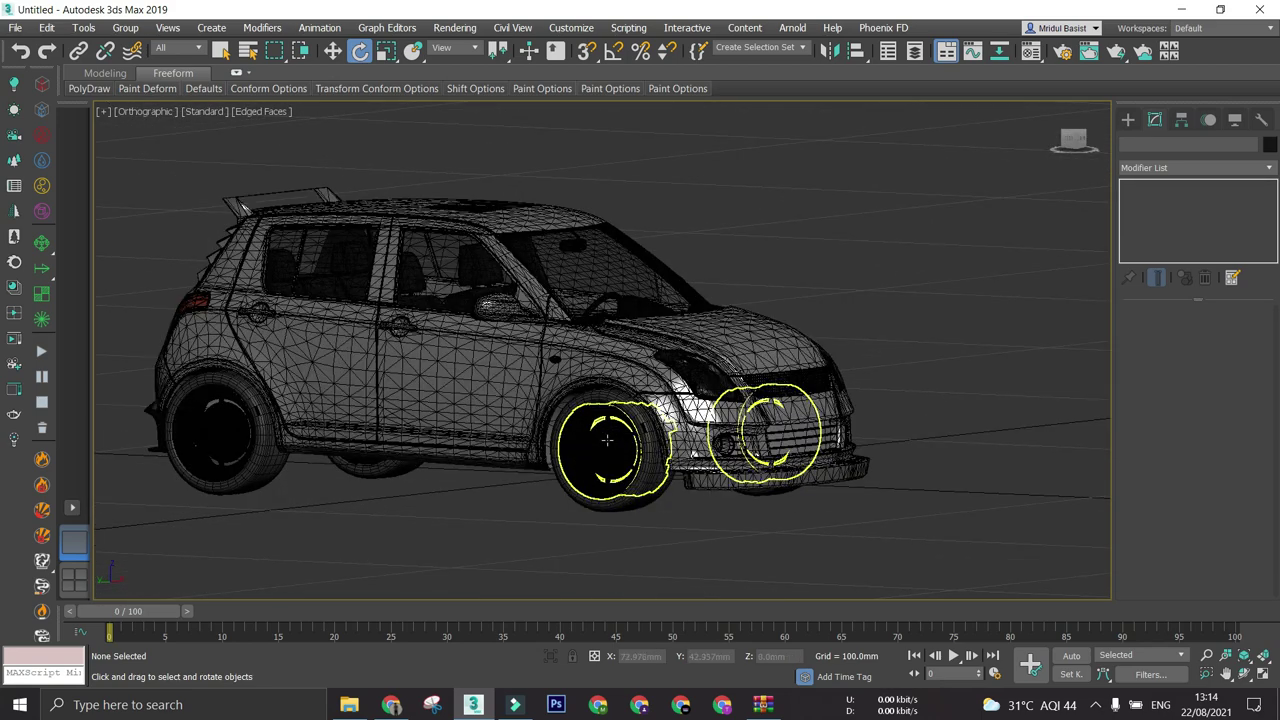
# - Frame the front wheel in the Left view and start a Cylinder standard primitive
pyautogui.press('l')
pyautogui.scroll(4, 663, 471)
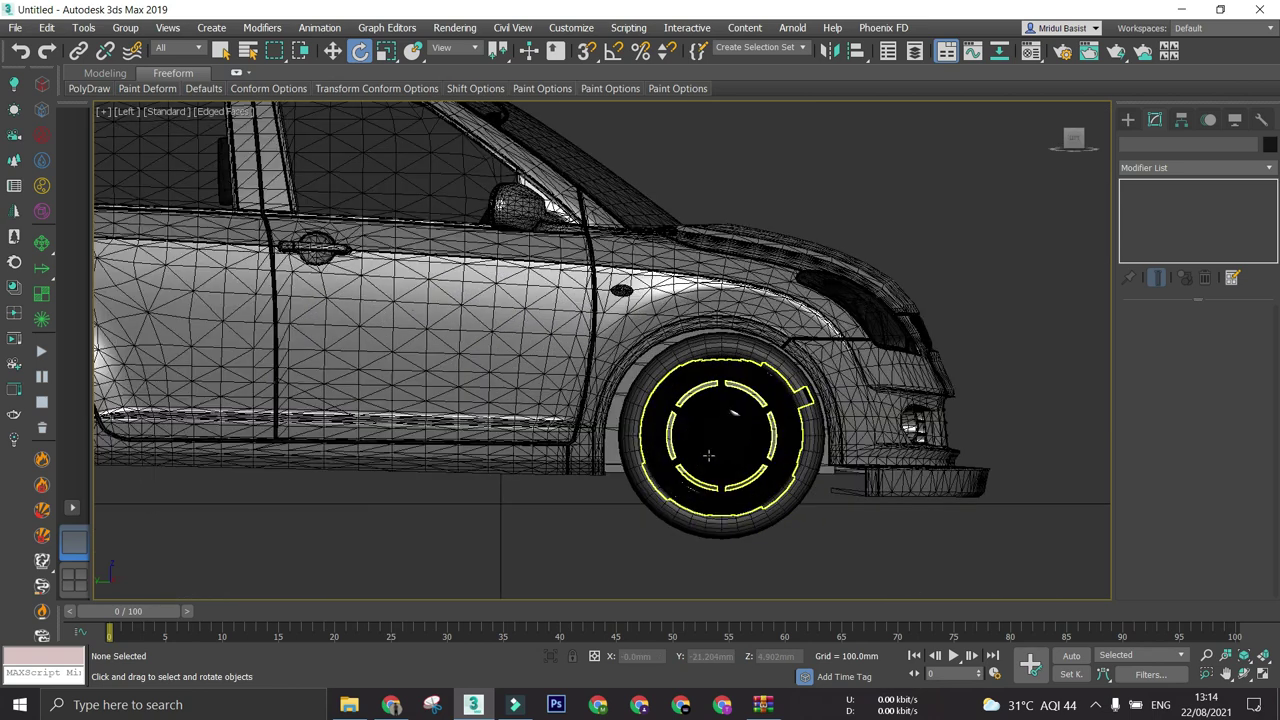
pyautogui.scroll(-4, 708, 455)
pyautogui.scroll(2, 700, 455)
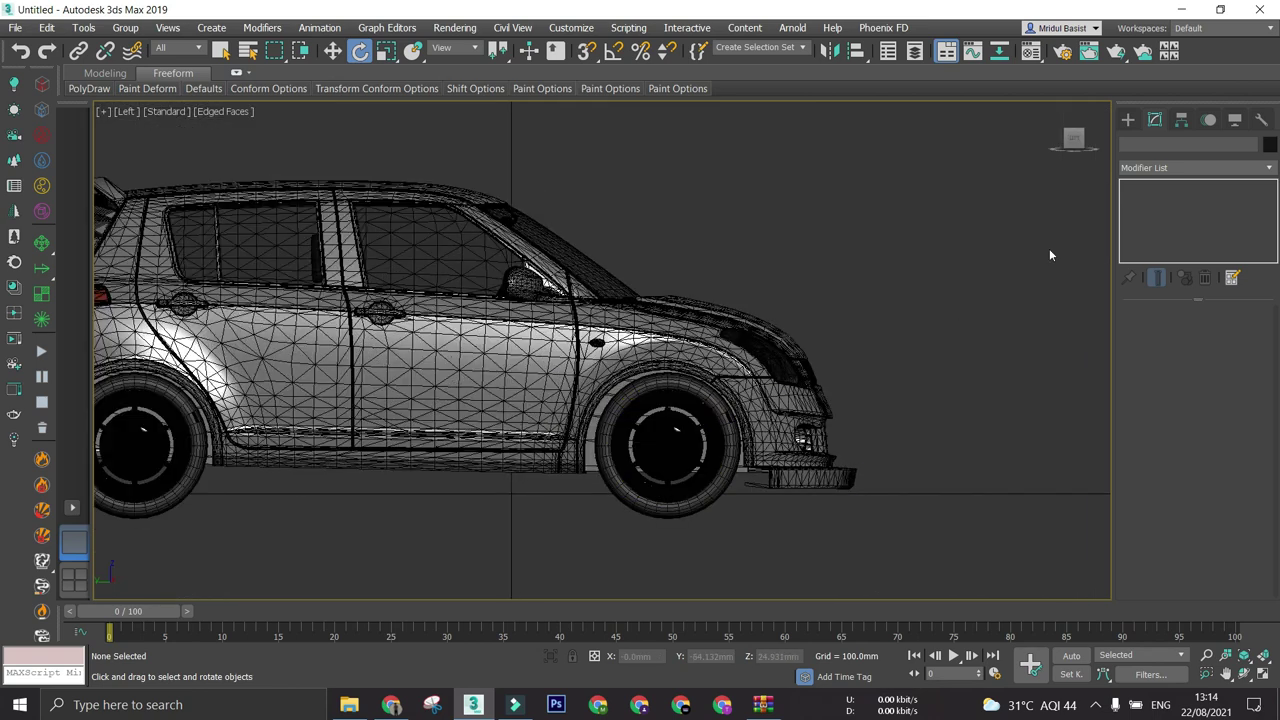
pyautogui.click(1127, 120)
pyautogui.click(1160, 249)
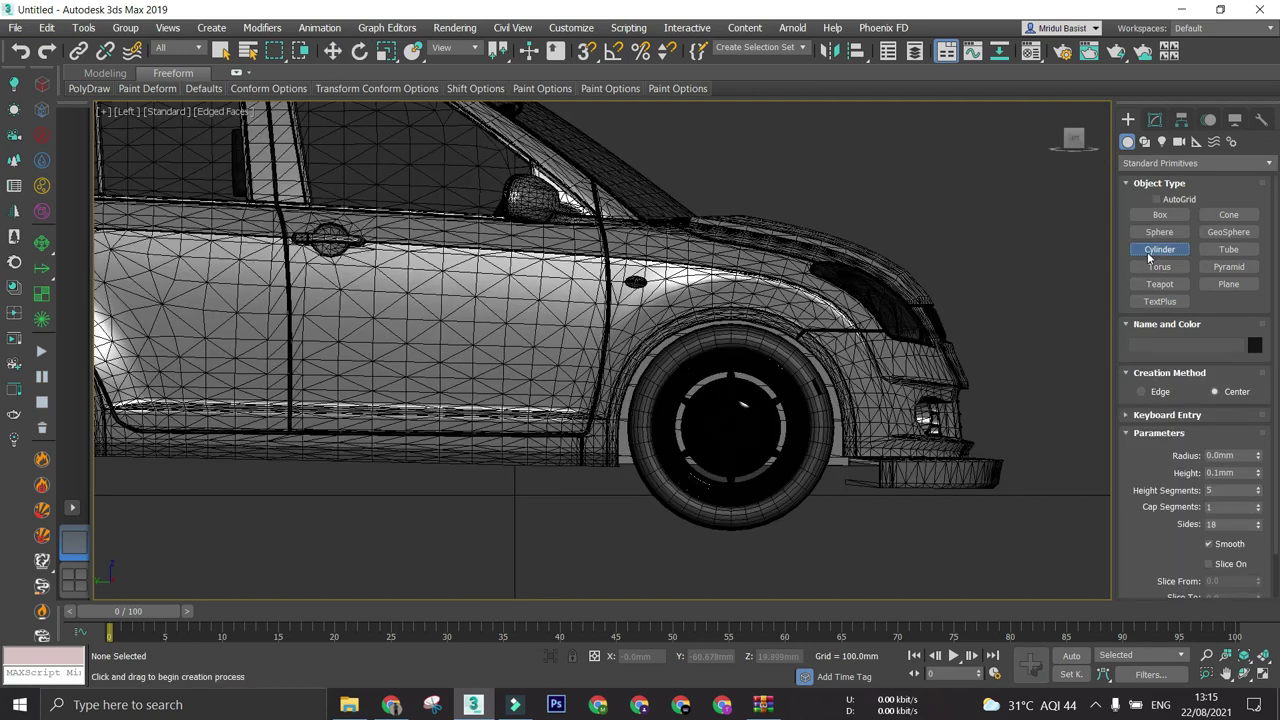
pyautogui.scroll(2, 744, 423)
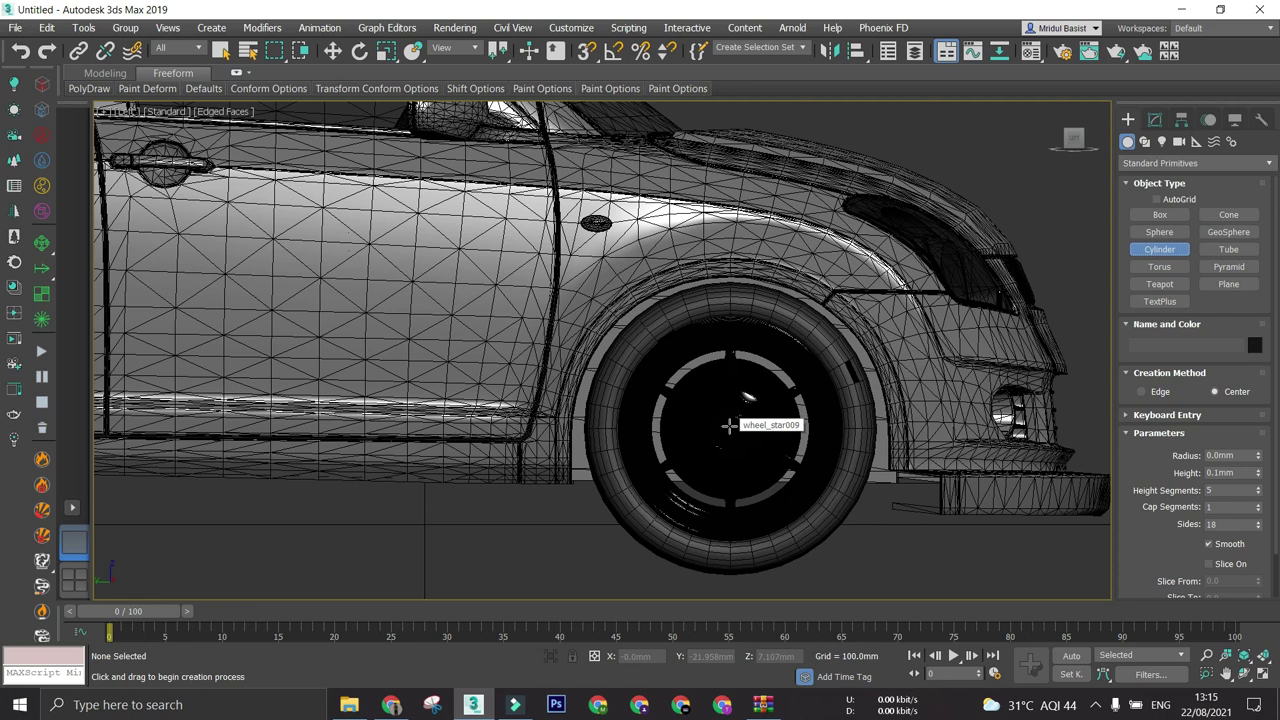
pyautogui.scroll(-1, 730, 425)
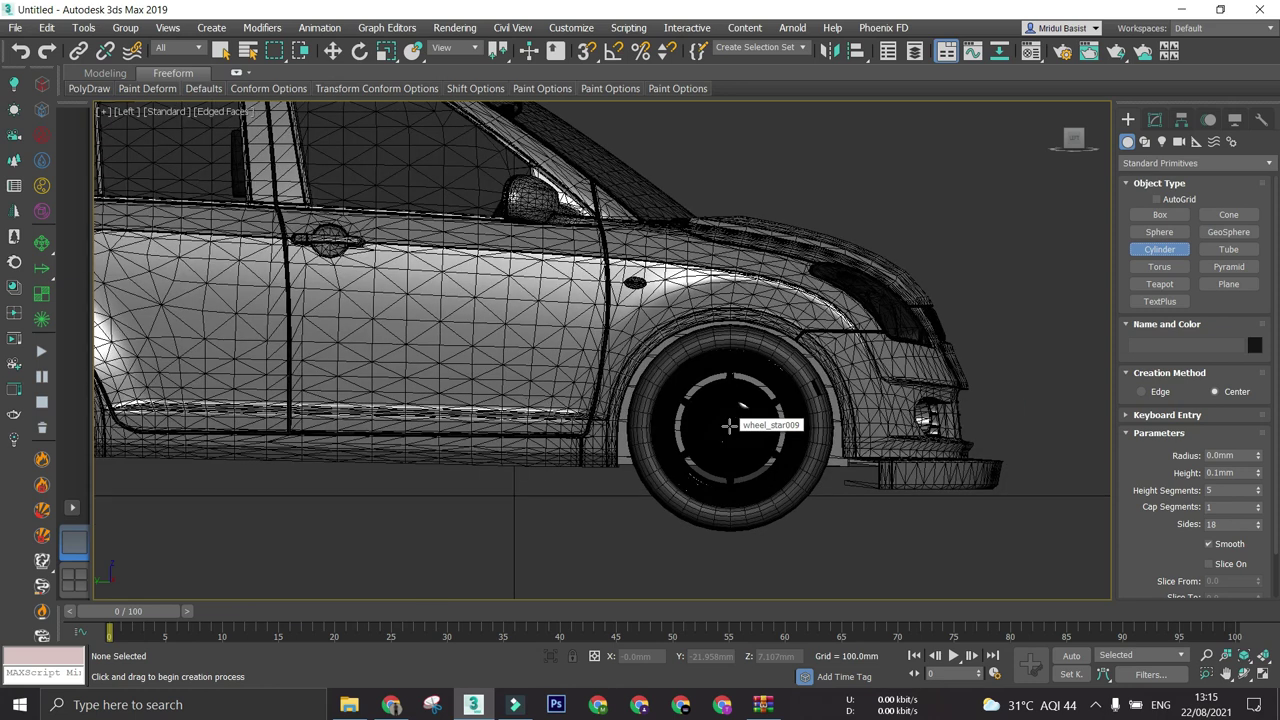
# - Inspect the front wheel and car body in wireframe display and in shading without edges
pyautogui.press('F3')
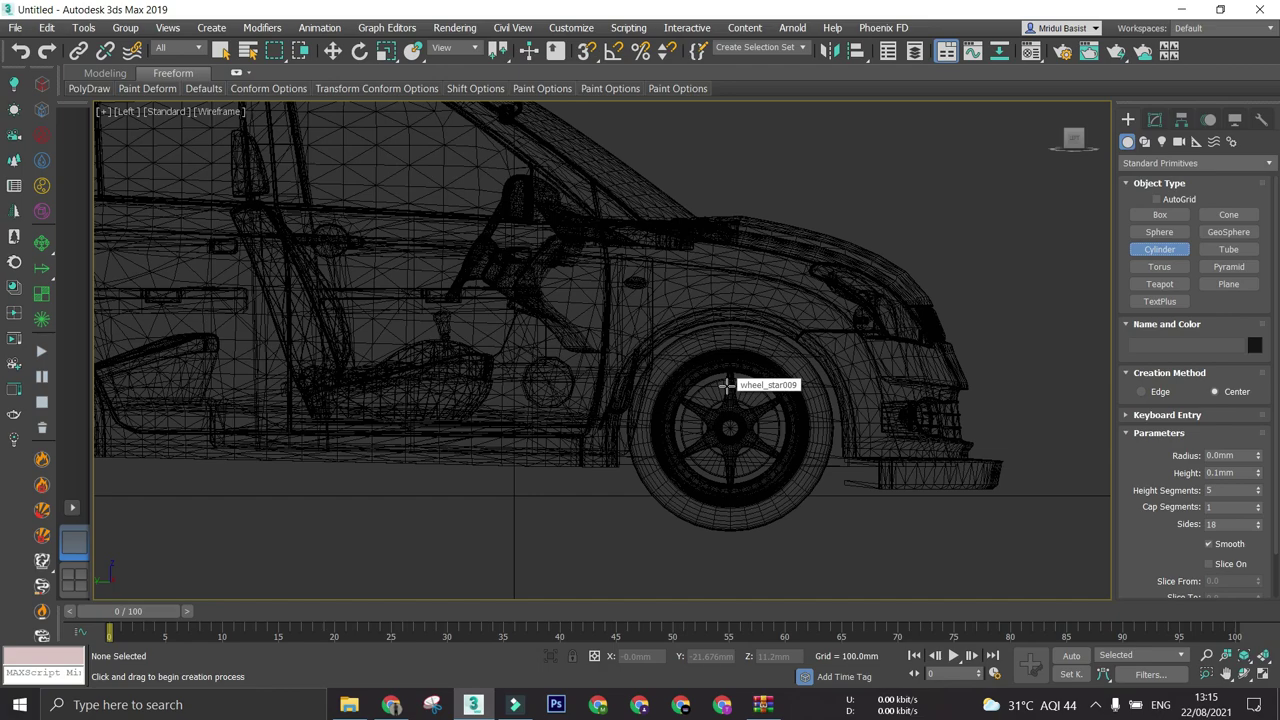
pyautogui.scroll(-5, 727, 386)
pyautogui.scroll(5, 735, 390)
pyautogui.keyDown('alt'); pyautogui.moveTo(743, 453); pyautogui.dragTo(676, 480, button='middle'); pyautogui.keyUp('alt')
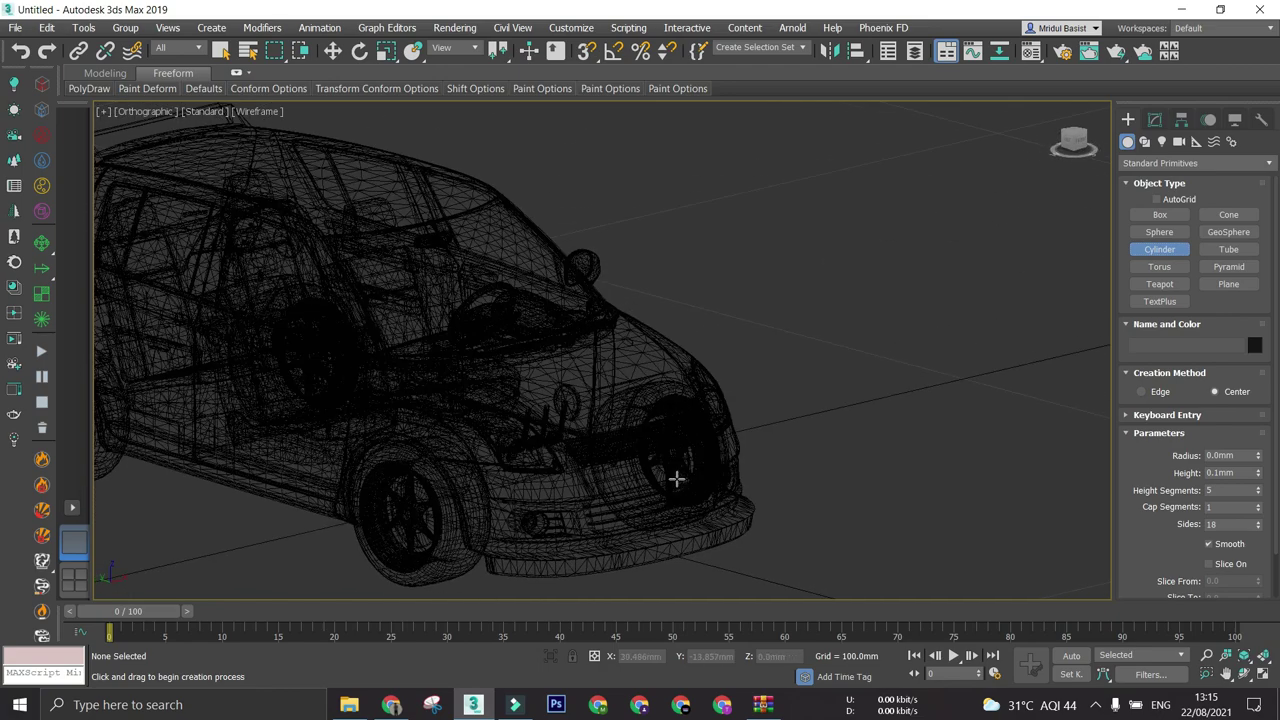
pyautogui.press('F3')
pyautogui.press('F4')
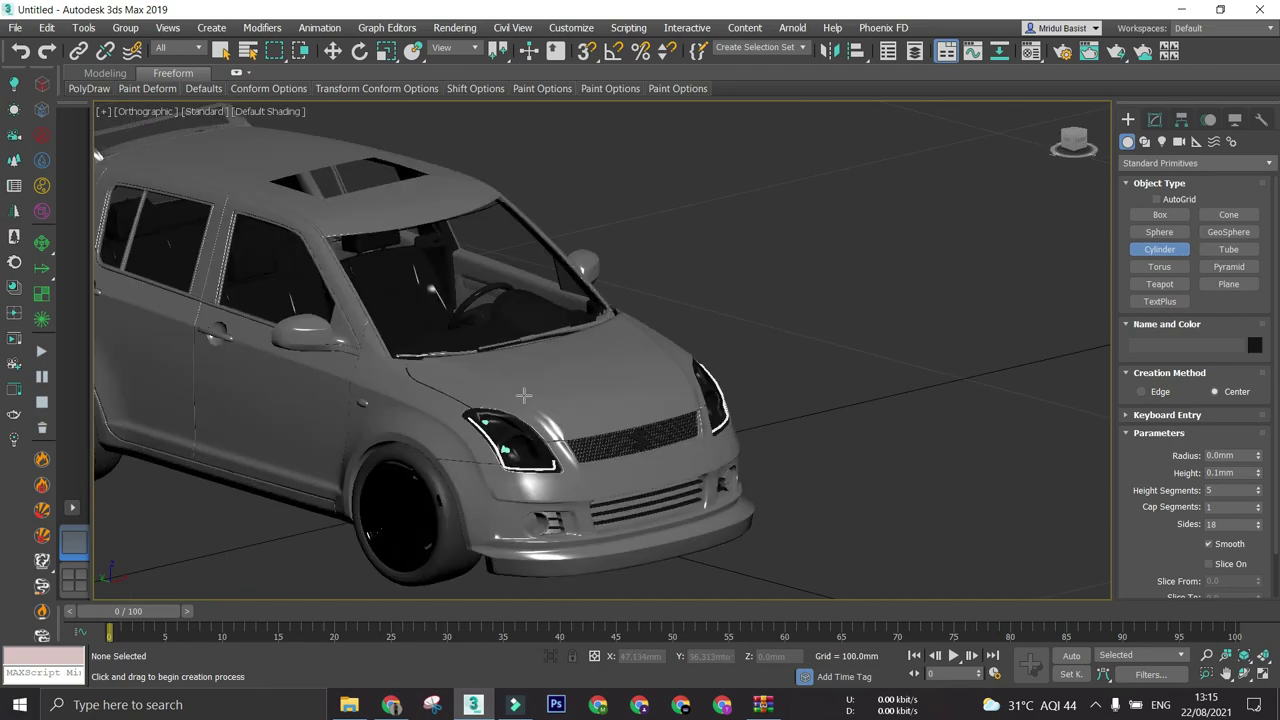
pyautogui.moveTo(523, 395); pyautogui.dragTo(663, 423, button='middle')
pyautogui.scroll(4, 640, 402)
# - With edged faces on in the Left view, draw a cylinder over the front wheel, radius about 10.8 mm and height about -10.5 mm
pyautogui.press('l')
pyautogui.press('F4')
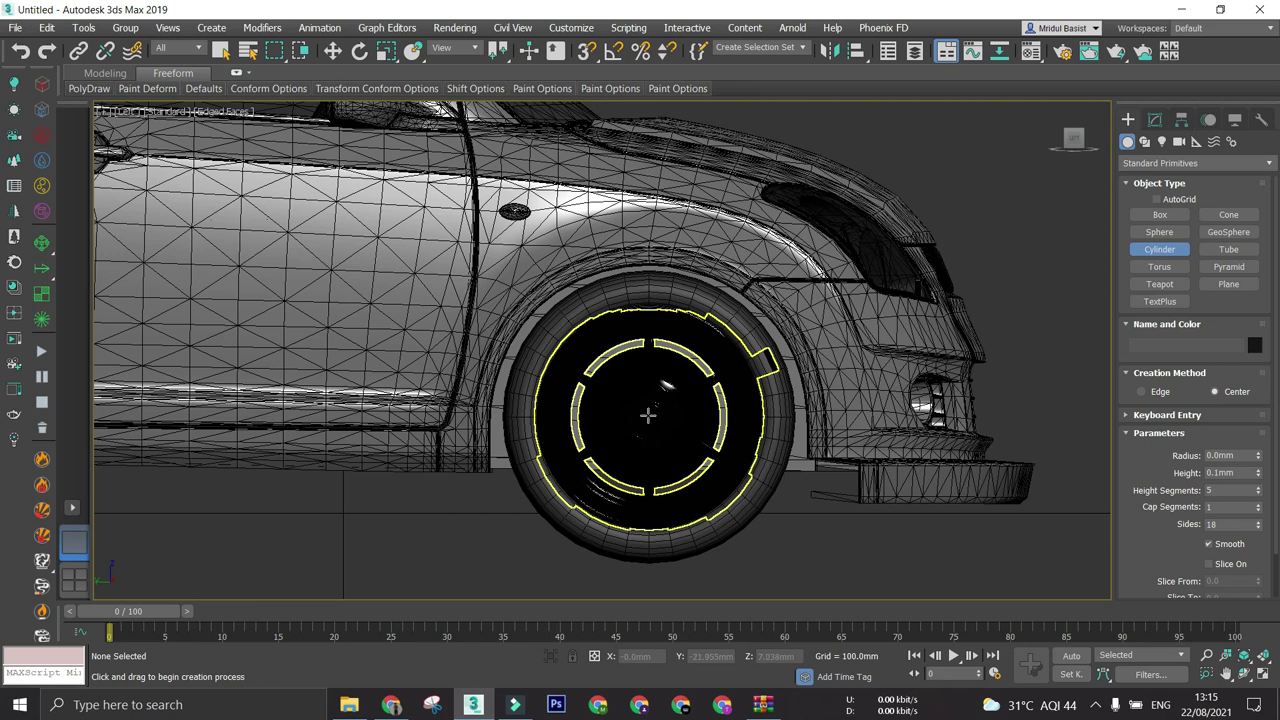
pyautogui.moveTo(648, 414); pyautogui.dragTo(748, 304)
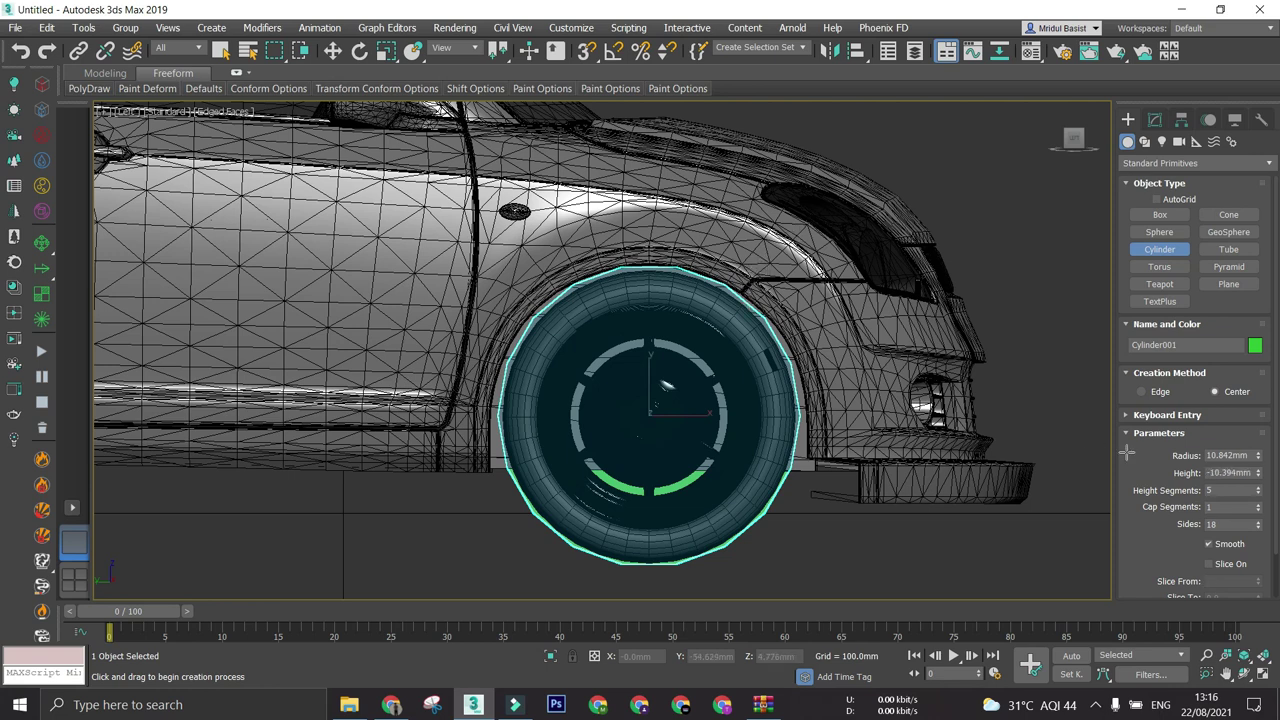
pyautogui.scroll(-5, 779, 390)
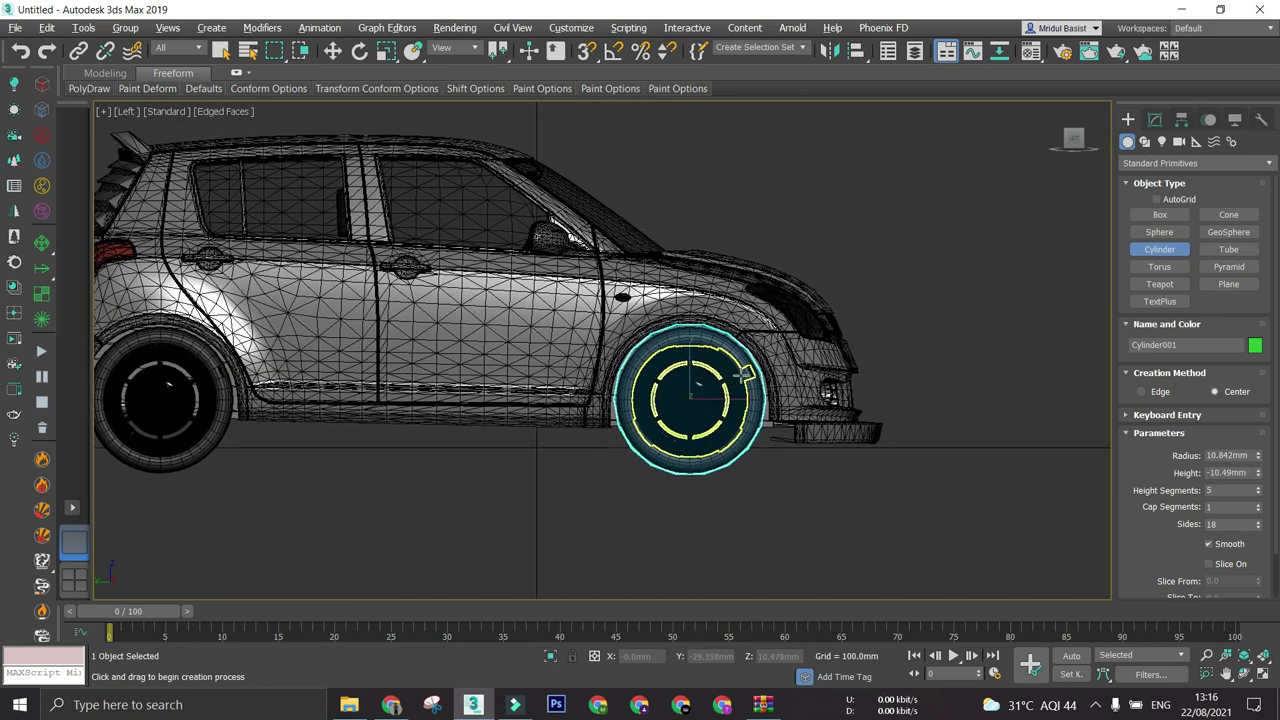
pyautogui.keyDown('alt'); pyautogui.moveTo(739, 377); pyautogui.dragTo(690, 392, button='middle'); pyautogui.keyUp('alt')
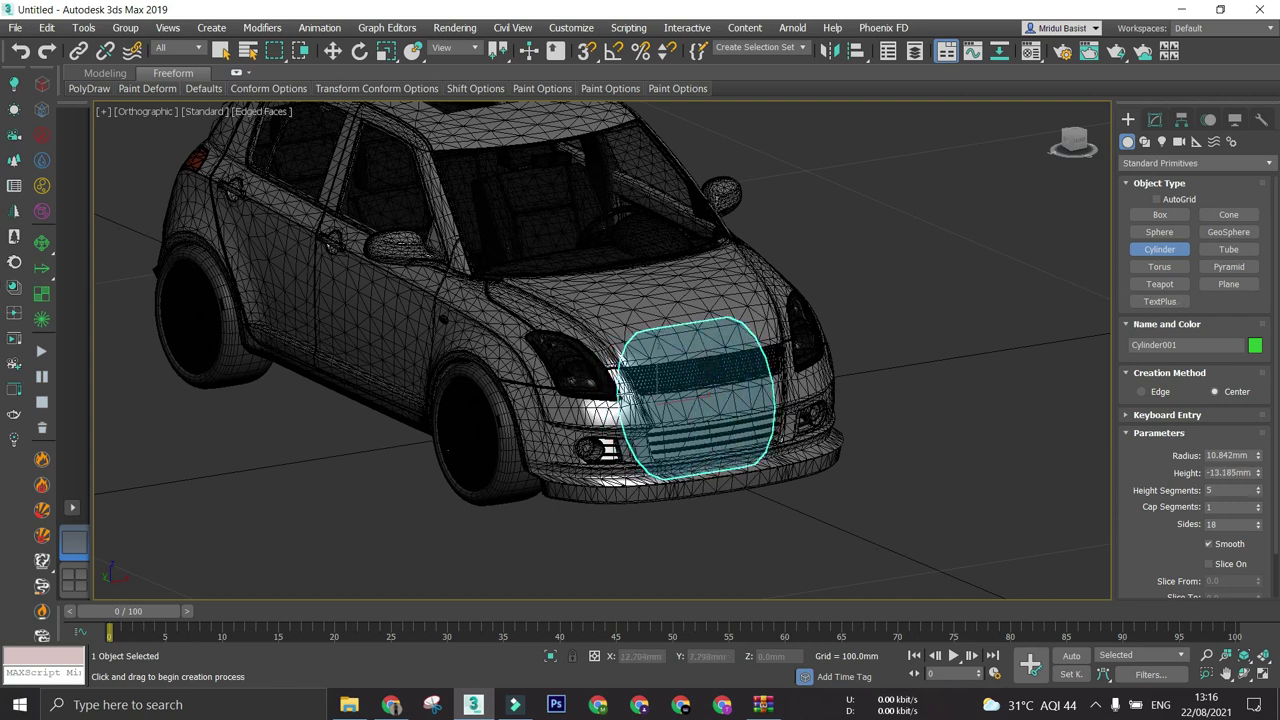
pyautogui.click(653, 375)
# - Move the cylinder along X out of the car body to about X -51 mm, beside the front wheel
pyautogui.scroll(-2, 727, 400)
pyautogui.keyDown('alt'); pyautogui.moveTo(727, 400); pyautogui.dragTo(710, 437, button='middle'); pyautogui.keyUp('alt')
pyautogui.scroll(3, 760, 402)
pyautogui.press('w')
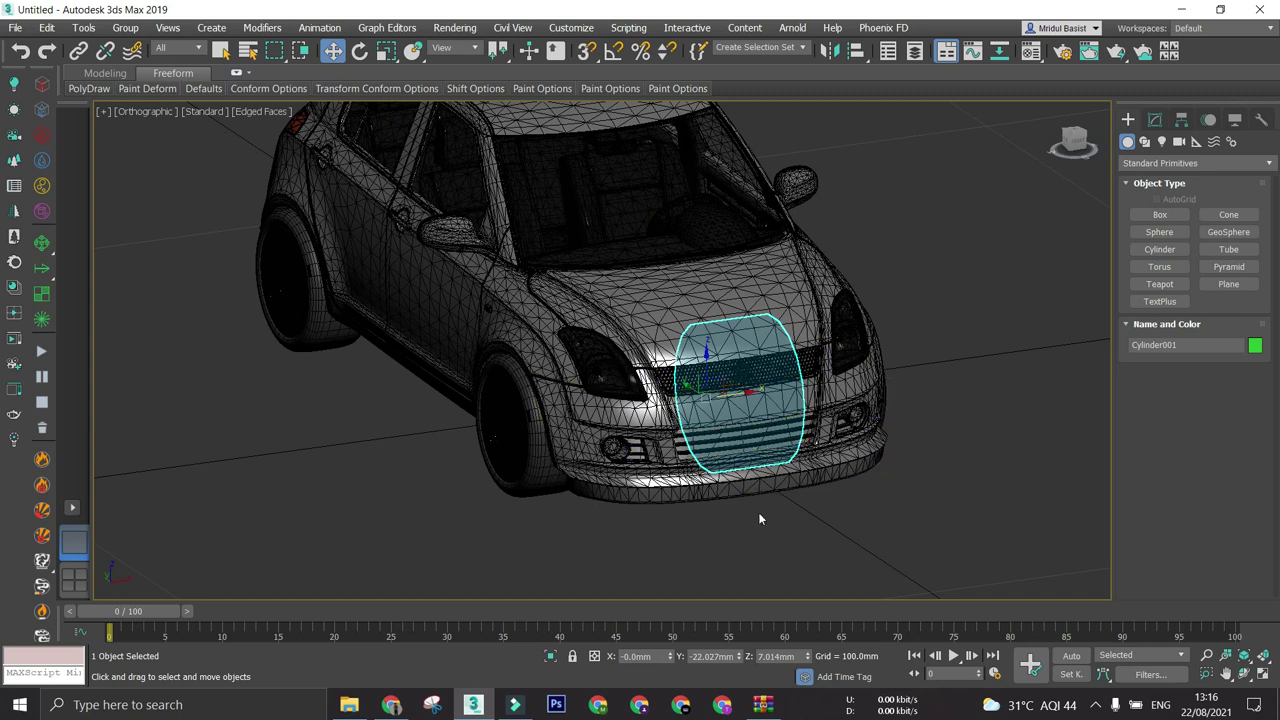
pyautogui.moveTo(729, 466); pyautogui.dragTo(707, 508, button='middle')
pyautogui.keyDown('alt'); pyautogui.moveTo(707, 508); pyautogui.dragTo(730, 492, button='middle'); pyautogui.keyUp('alt')
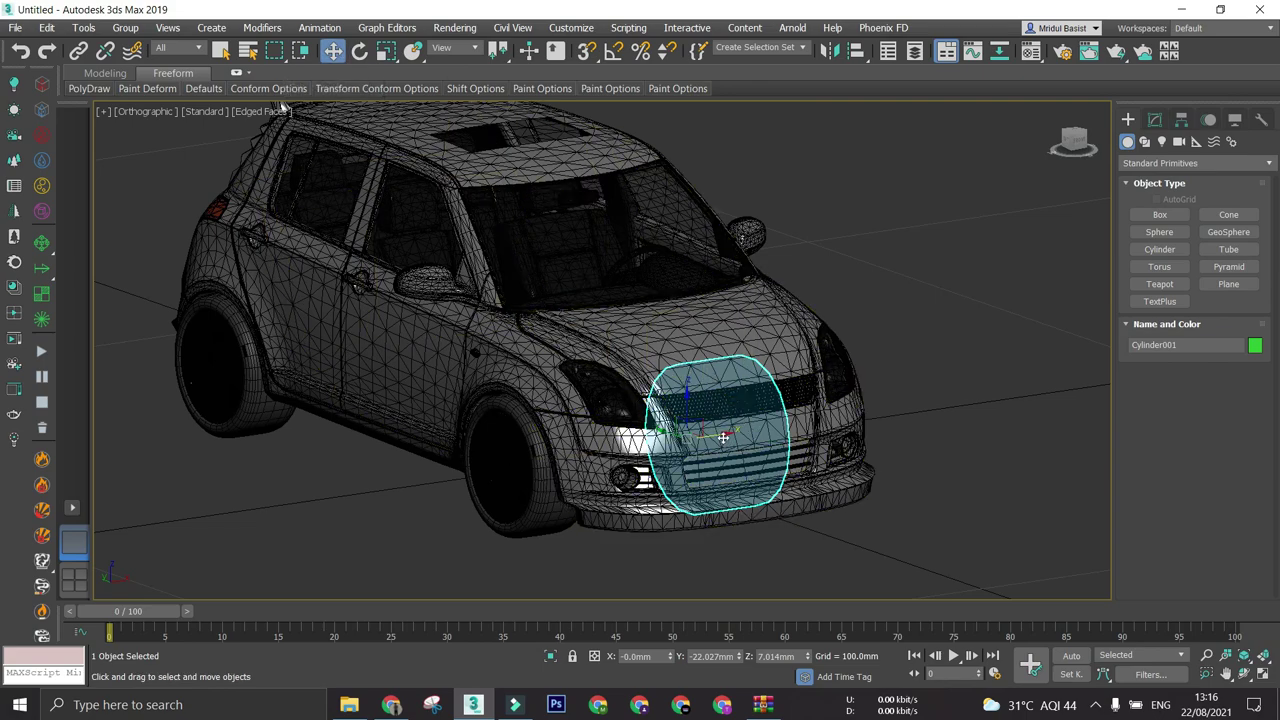
pyautogui.moveTo(715, 437)
pyautogui.keyDown('alt'); pyautogui.mouseDown(button='middle')
pyautogui.moveTo(650, 440)
pyautogui.moveTo(749, 443)
pyautogui.moveTo(718, 437)
pyautogui.mouseUp(button='middle'); pyautogui.keyUp('alt')
pyautogui.press('F3')
pyautogui.press('F3')
pyautogui.keyDown('alt'); pyautogui.moveTo(686, 480); pyautogui.dragTo(750, 472, button='middle'); pyautogui.keyUp('alt')
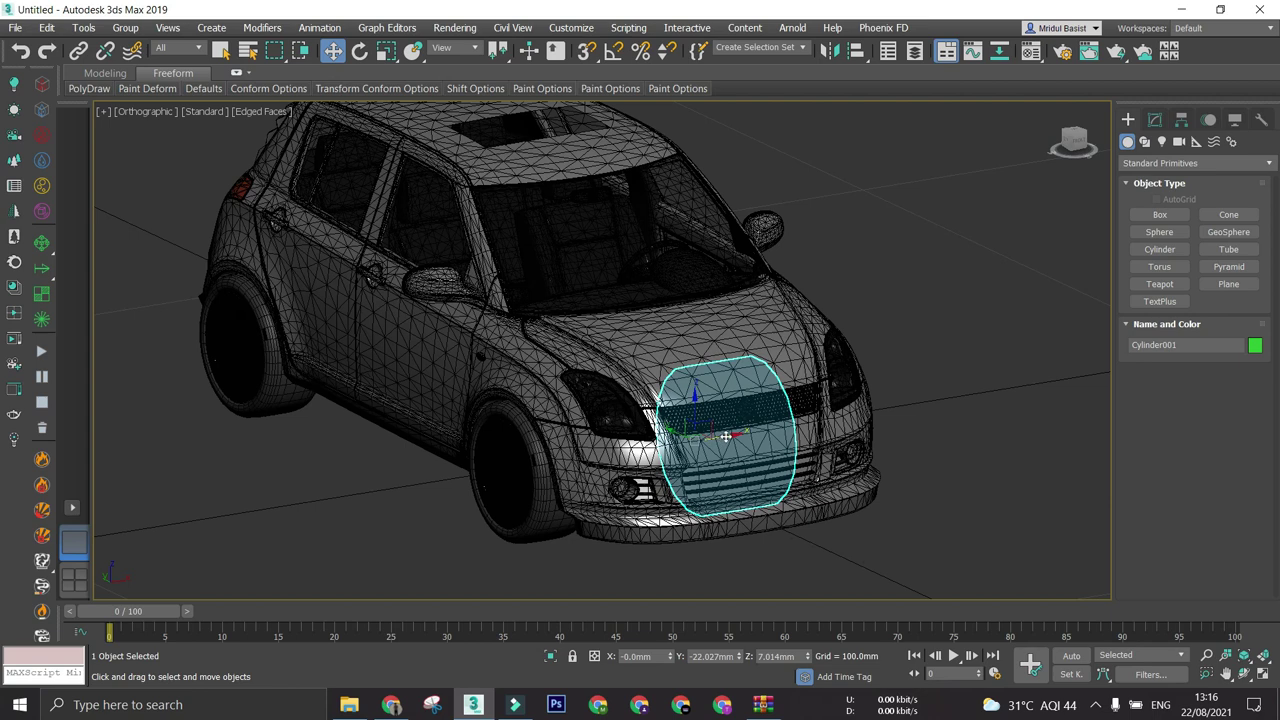
pyautogui.moveTo(727, 436); pyautogui.dragTo(423, 466)
# - Examine the cylinder's size and position against the neighbouring front wheel
pyautogui.keyDown('alt'); pyautogui.moveTo(426, 494); pyautogui.dragTo(523, 443, button='middle'); pyautogui.keyUp('alt')
pyautogui.scroll(3, 452, 457)
pyautogui.scroll(-3, 452, 457)
pyautogui.scroll(2, 427, 467)
pyautogui.scroll(-3, 469, 457)
pyautogui.scroll(3, 484, 459)
pyautogui.scroll(3, 452, 467)
pyautogui.scroll(-3, 449, 468)
pyautogui.moveTo(523, 443)
pyautogui.mouseDown(button='middle')
pyautogui.moveTo(525, 455)
pyautogui.moveTo(560, 450)
pyautogui.moveTo(537, 451)
pyautogui.mouseUp(button='middle')
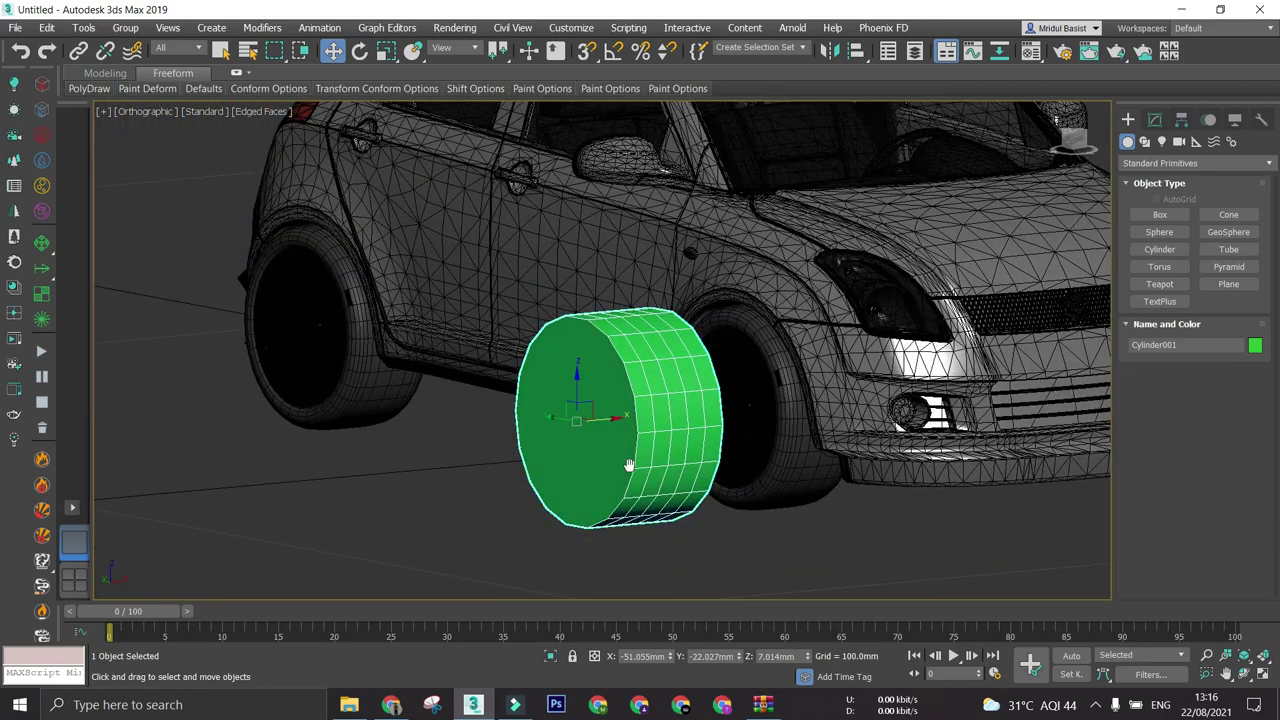
pyautogui.moveTo(623, 466); pyautogui.dragTo(594, 470, button='middle')
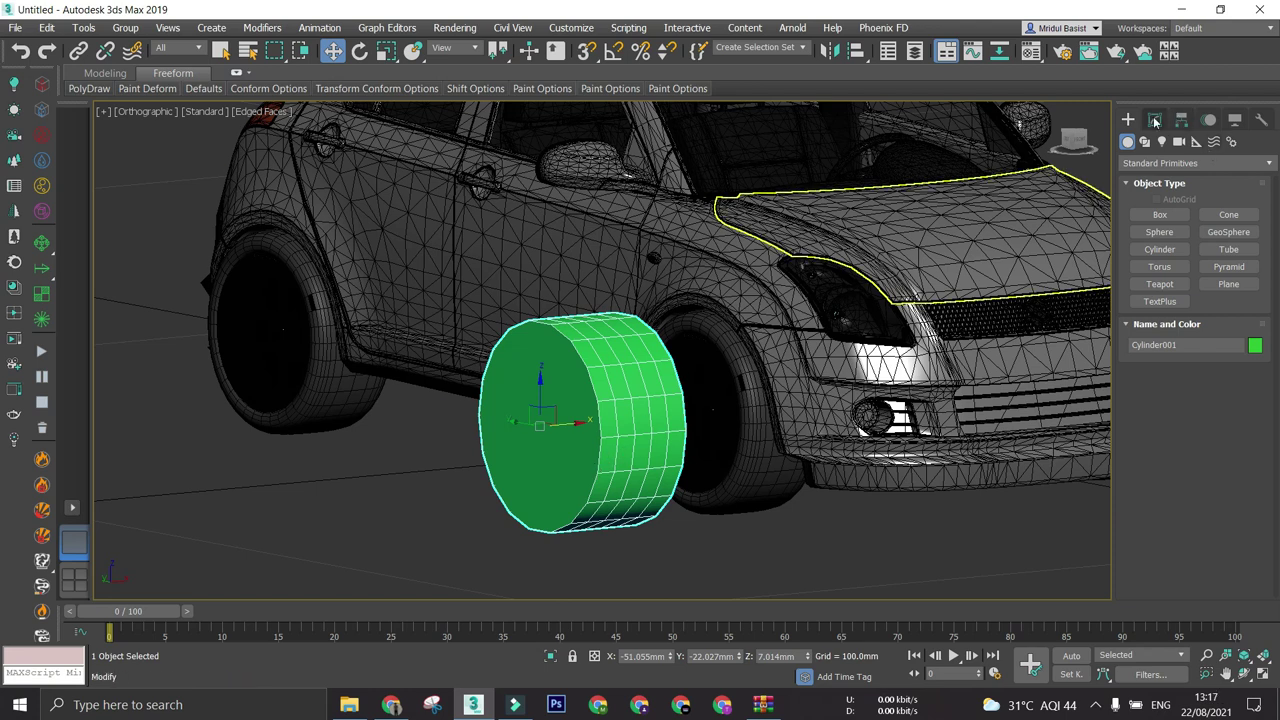
# - Set the cylinder's height to 20 mm
pyautogui.click(1155, 121)
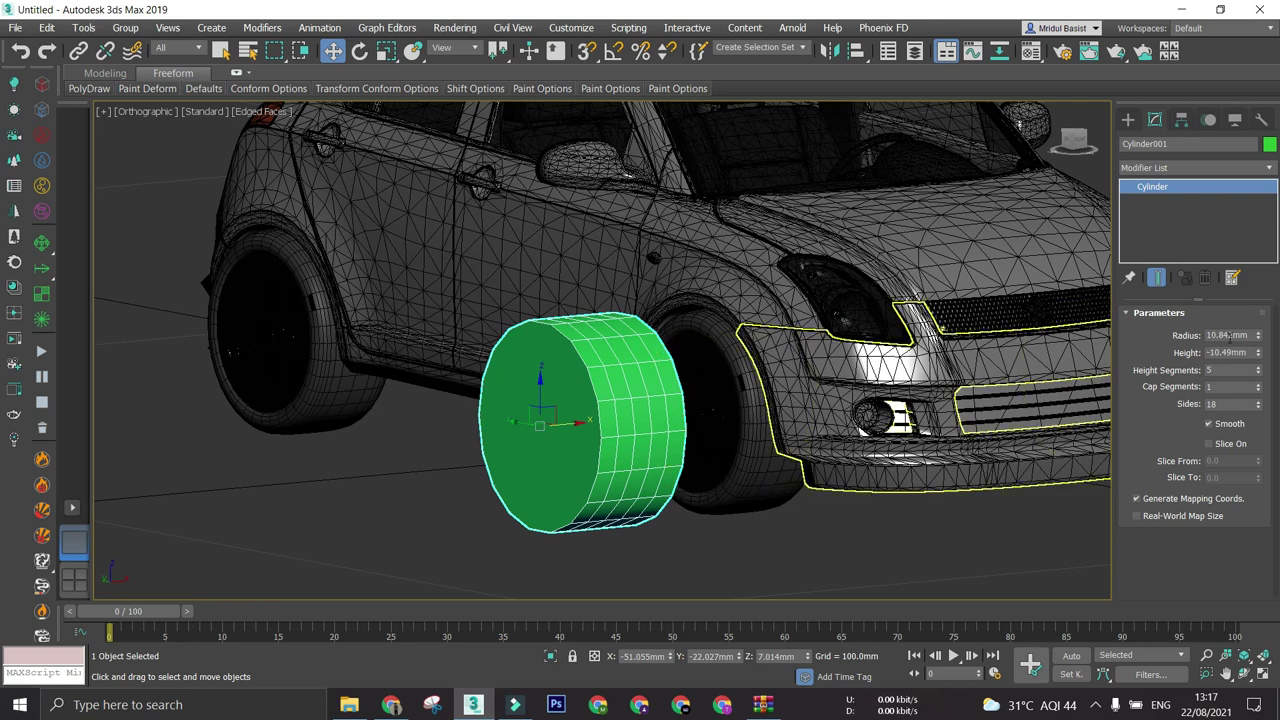
pyautogui.keyDown('alt'); pyautogui.moveTo(659, 389); pyautogui.dragTo(634, 388, button='middle'); pyautogui.keyUp('alt')
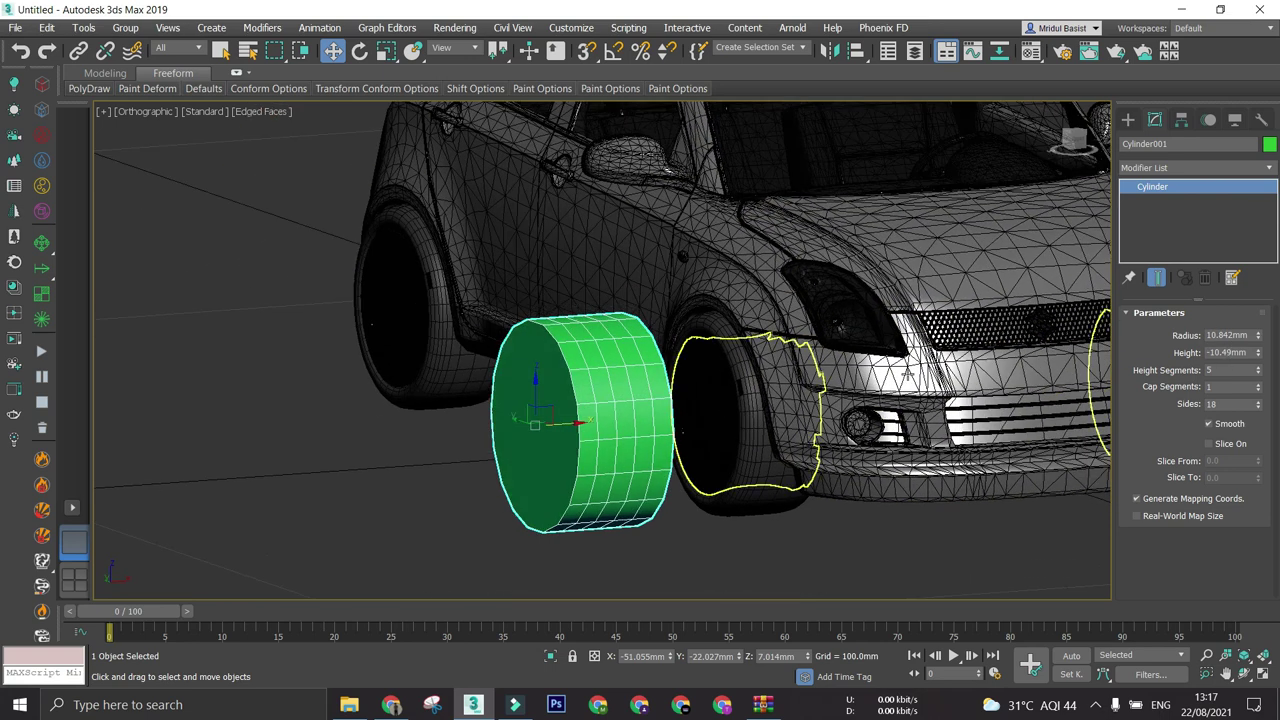
pyautogui.rightClick(1259, 355)
pyautogui.moveTo(1260, 357); pyautogui.dragTo(1254, 242)
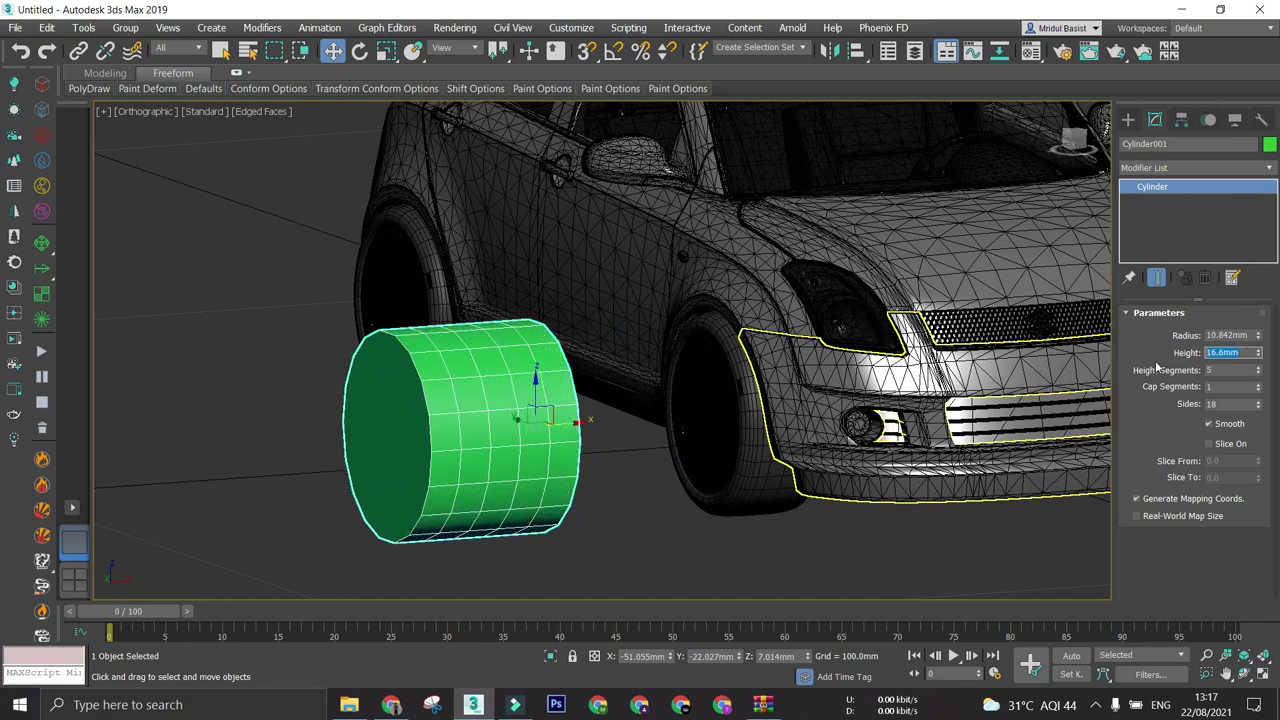
pyautogui.write('0')
pyautogui.press('Return')
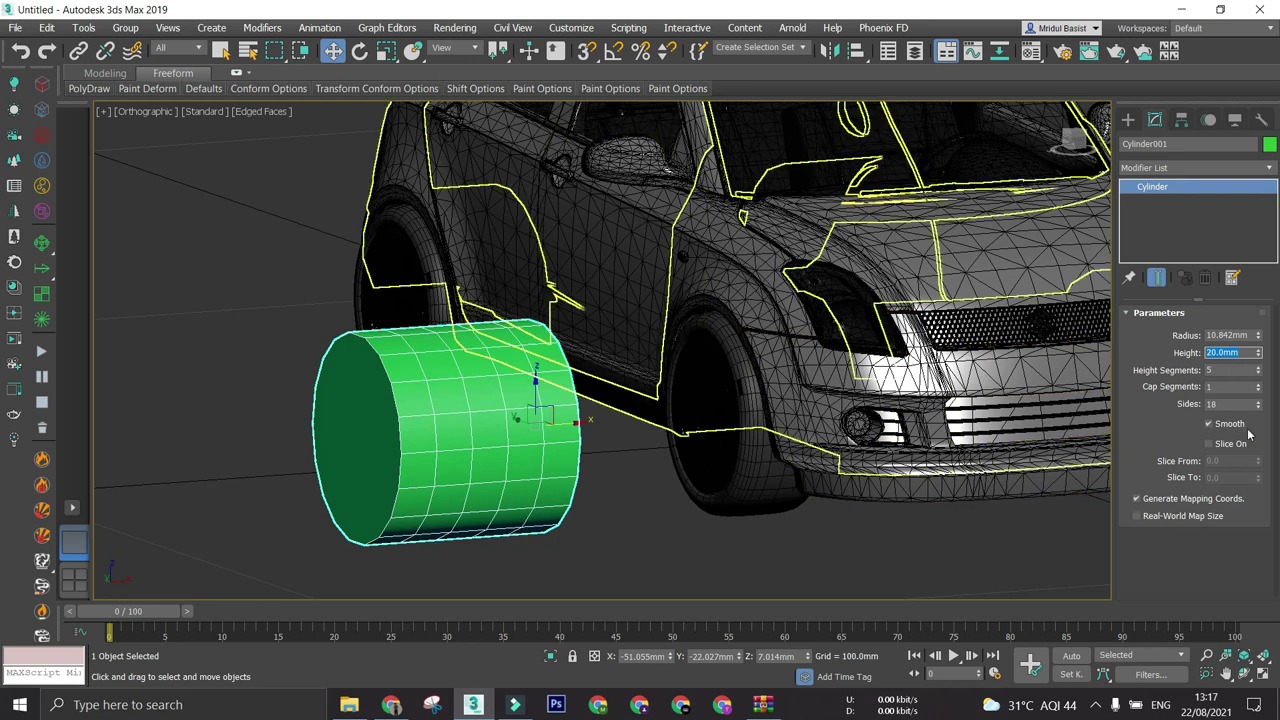
# - Reduce the cylinder's height segments to 1
pyautogui.rightClick(1259, 373)
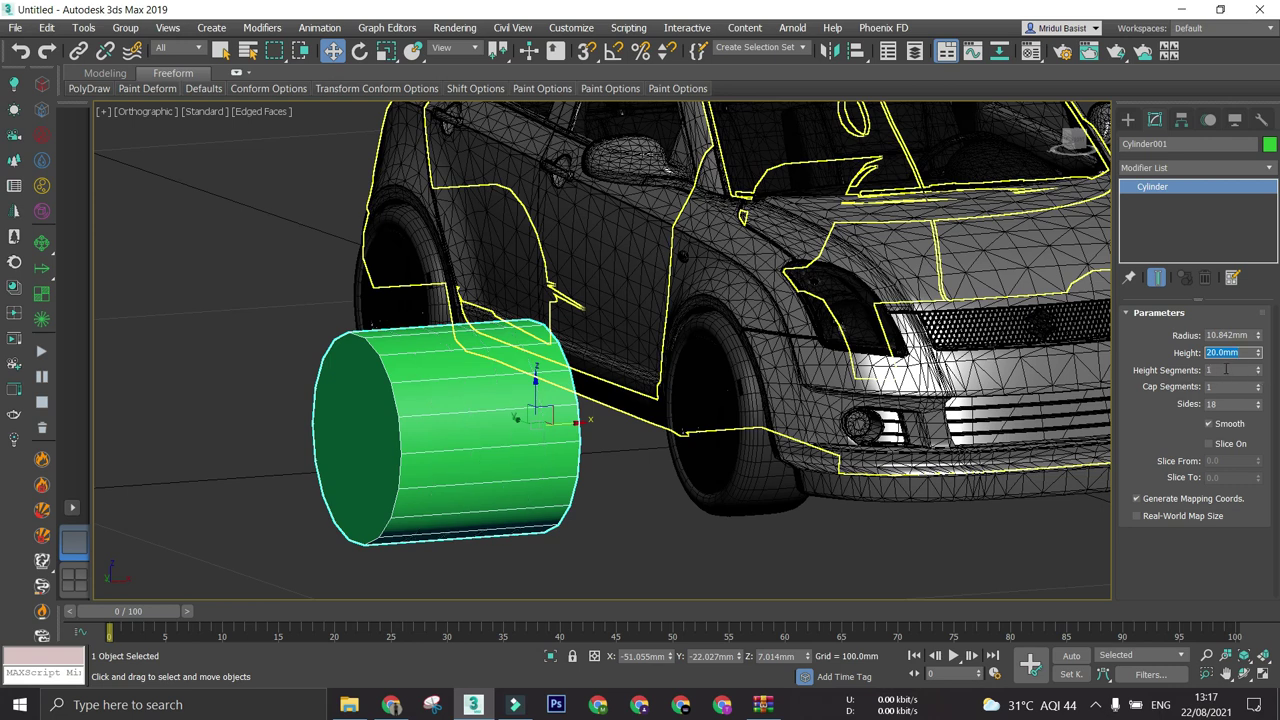
pyautogui.click(1224, 369)
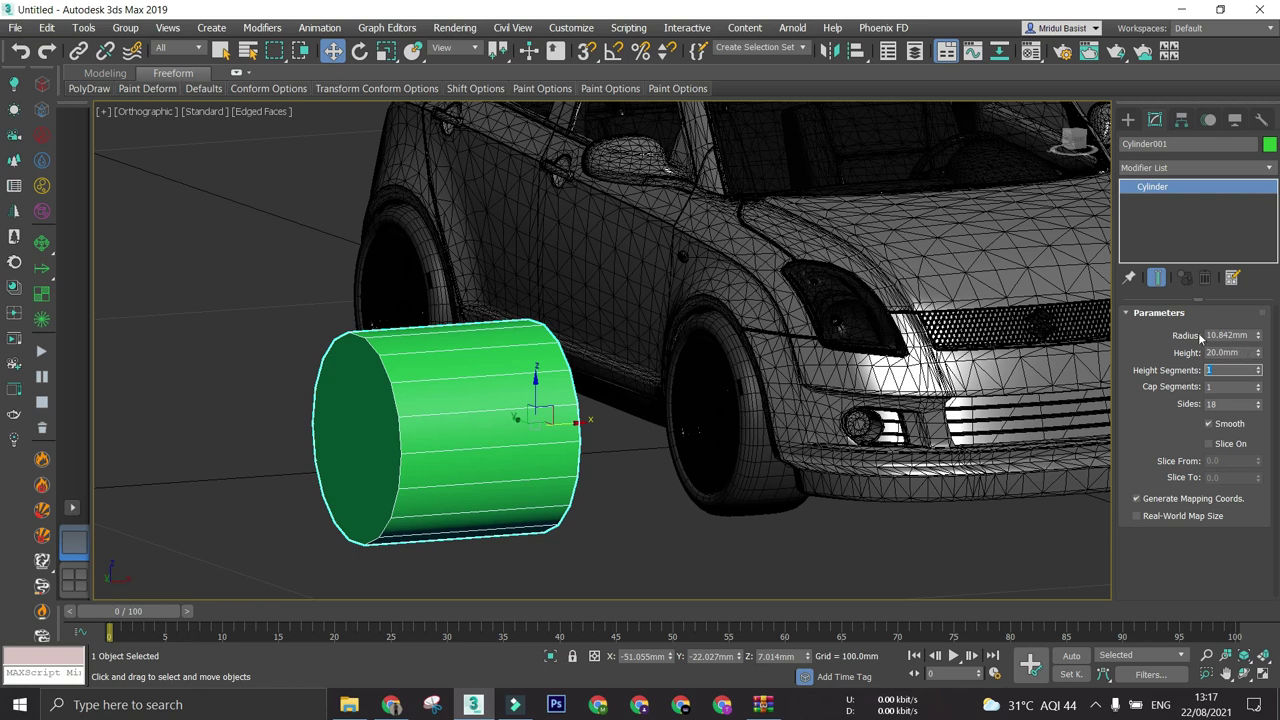
# - Try the cylinder with a height of 0 mm and 3 sides, and undo both changes
pyautogui.rightClick(1258, 358)
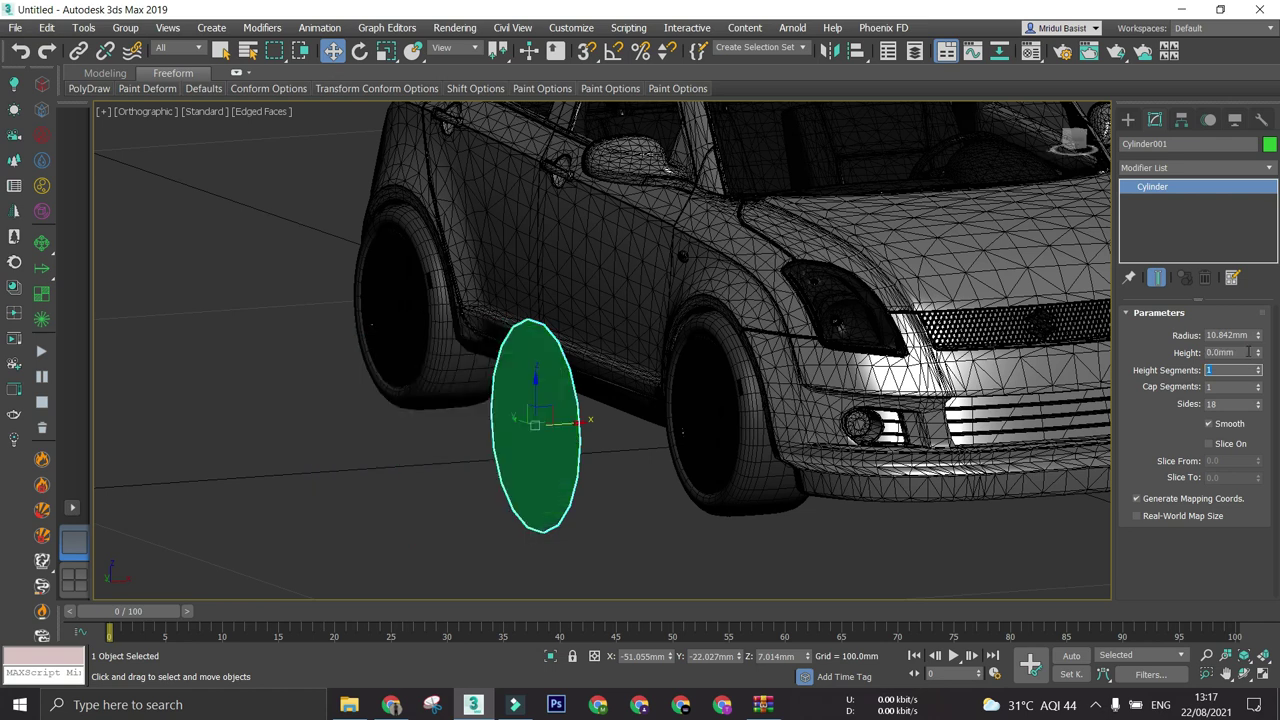
pyautogui.hotkey('shift', 'Tab')
pyautogui.rightClick(1258, 407)
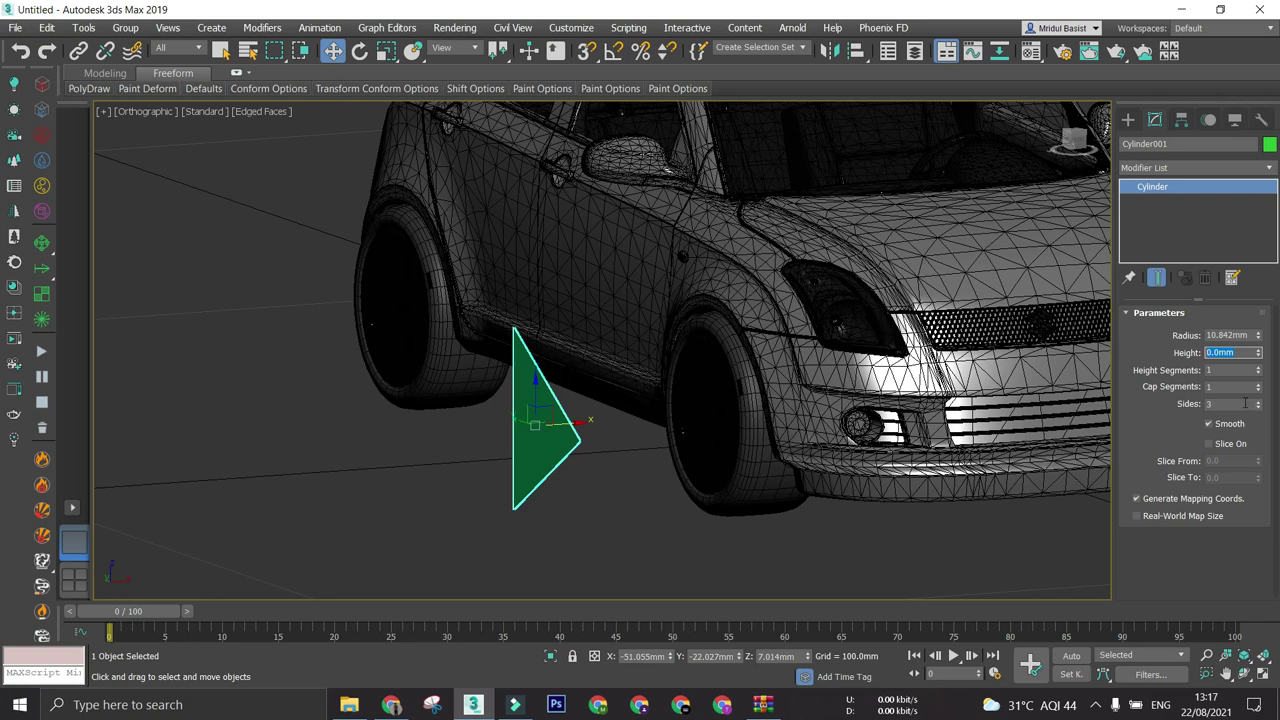
pyautogui.click(1009, 511)
pyautogui.hotkey('ctrl', 'z')
pyautogui.hotkey('ctrl', 'z')
pyautogui.hotkey('ctrl', 'z')
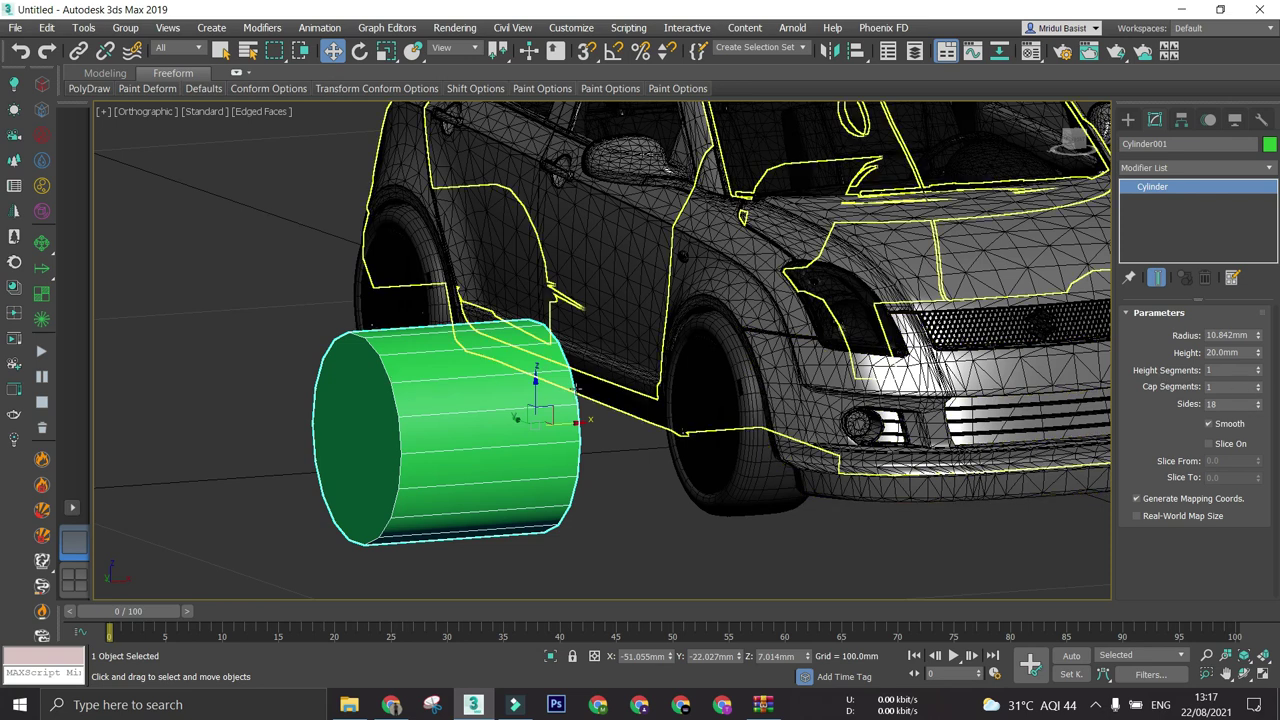
# - Increase the cylinder's cap segments to 2
pyautogui.scroll(-3, 532, 408)
pyautogui.keyDown('alt'); pyautogui.moveTo(532, 408); pyautogui.dragTo(514, 426, button='middle'); pyautogui.keyUp('alt')
pyautogui.moveTo(514, 426); pyautogui.dragTo(579, 412, button='middle')
pyautogui.scroll(4, 588, 430)
pyautogui.scroll(-3, 573, 414)
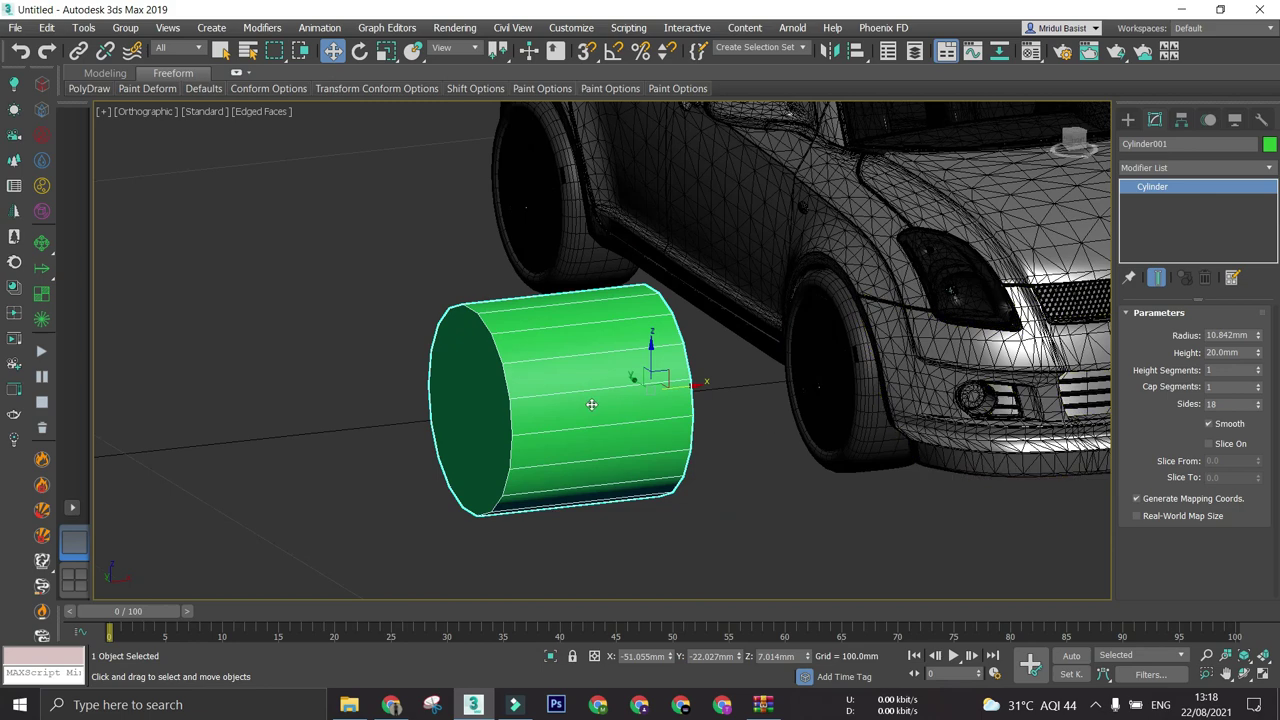
pyautogui.scroll(3, 591, 404)
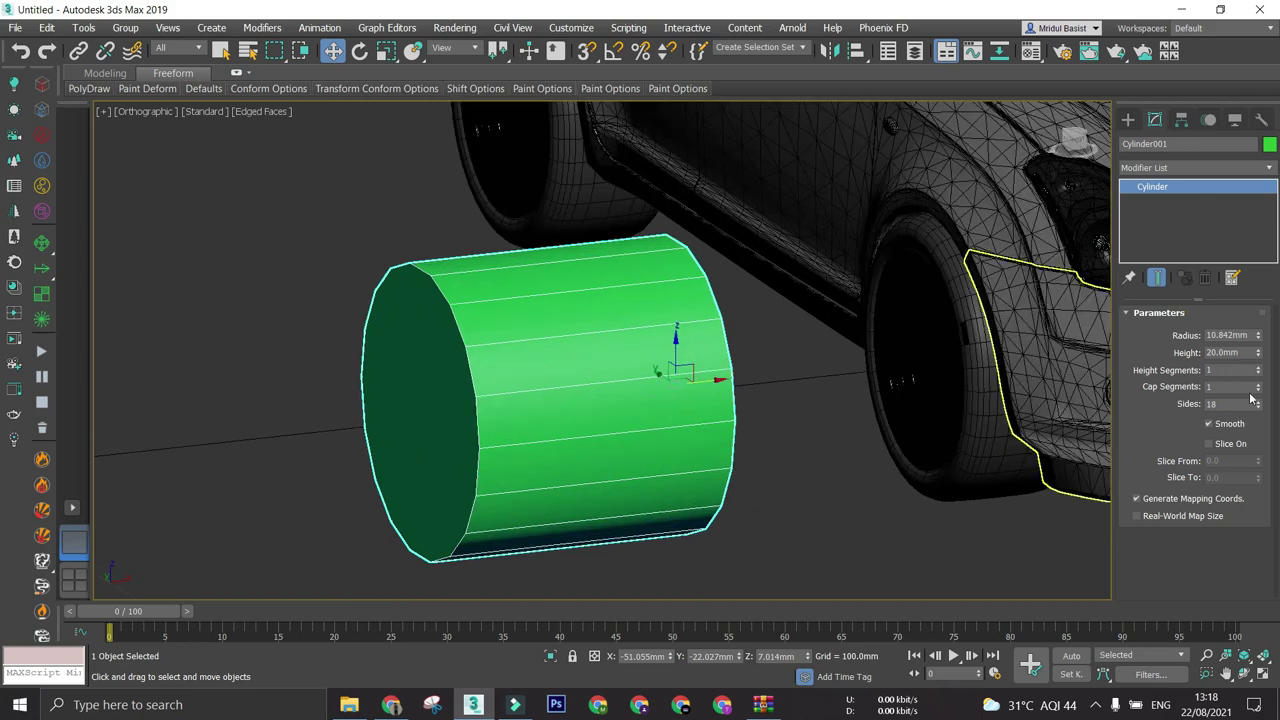
pyautogui.keyDown('alt'); pyautogui.moveTo(691, 423); pyautogui.dragTo(535, 430, button='middle'); pyautogui.keyUp('alt')
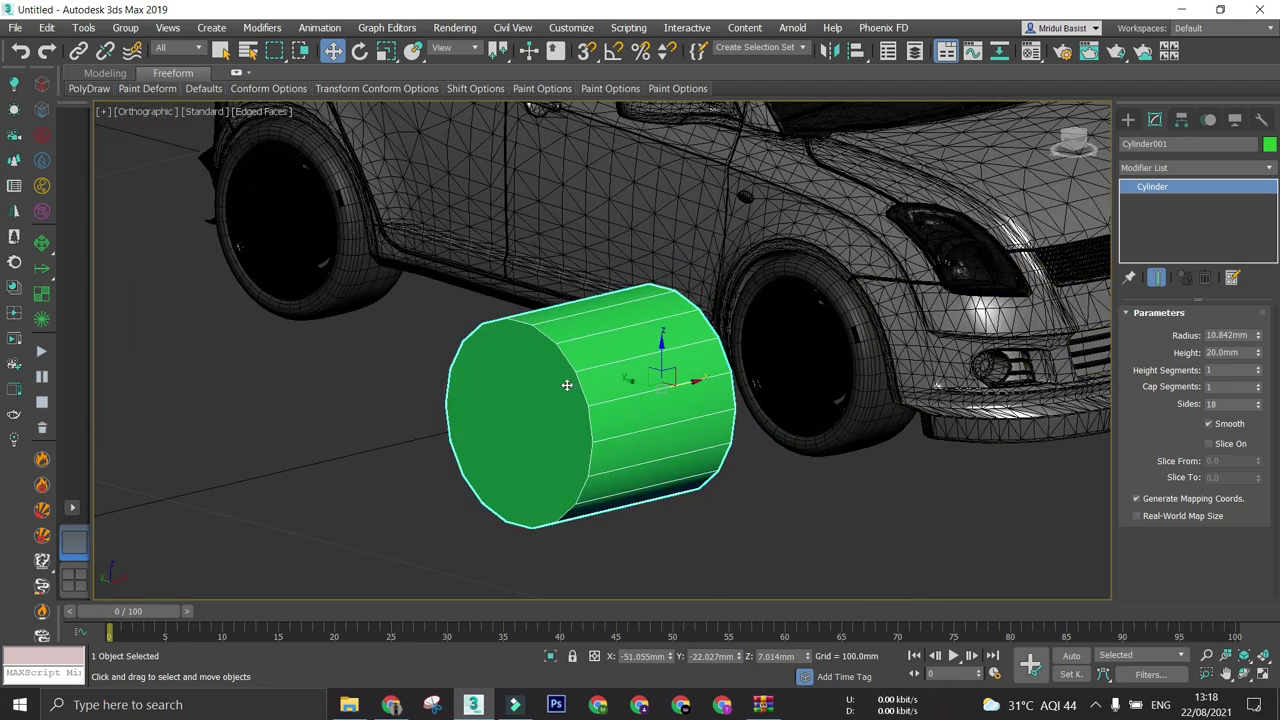
pyautogui.keyDown('alt'); pyautogui.moveTo(566, 386); pyautogui.dragTo(644, 431, button='middle'); pyautogui.keyUp('alt')
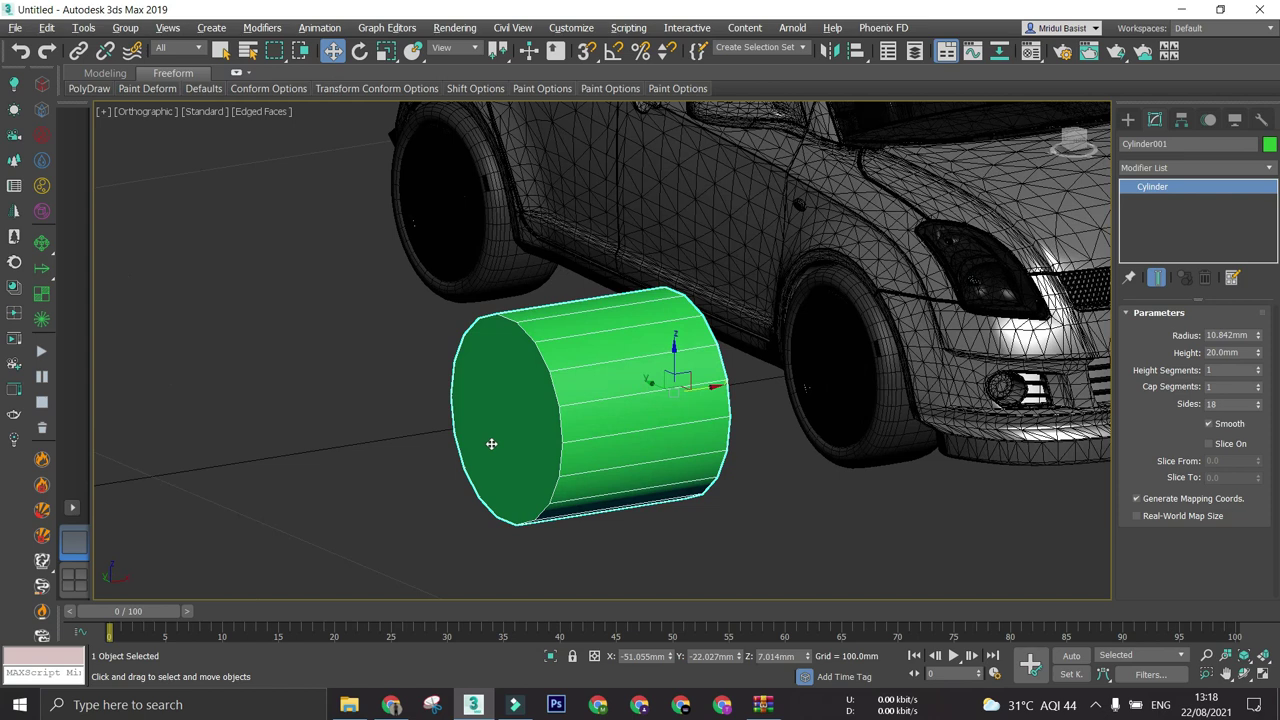
pyautogui.keyDown('alt'); pyautogui.moveTo(491, 440); pyautogui.dragTo(508, 427, button='middle'); pyautogui.keyUp('alt')
pyautogui.click(1259, 385)
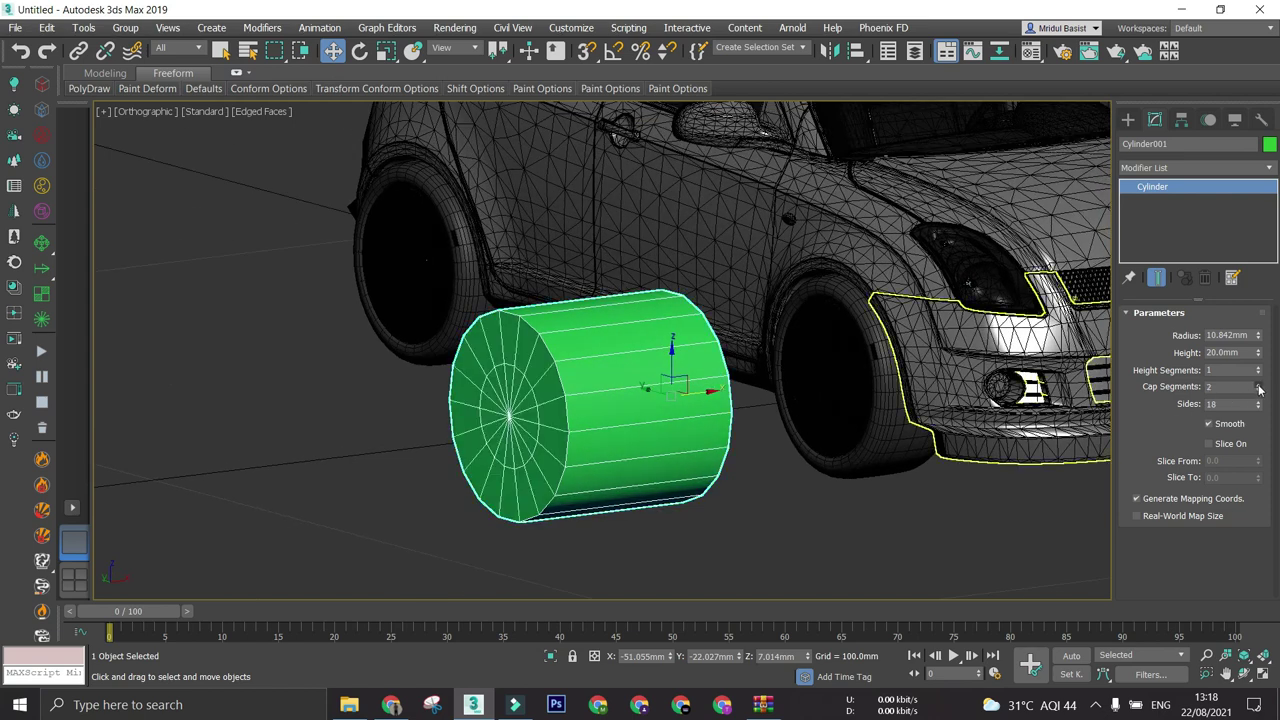
# - Examine the segment ring on the cylinder's outer cap from several angles and distances
pyautogui.keyDown('alt'); pyautogui.moveTo(716, 442); pyautogui.dragTo(732, 446, button='middle'); pyautogui.keyUp('alt')
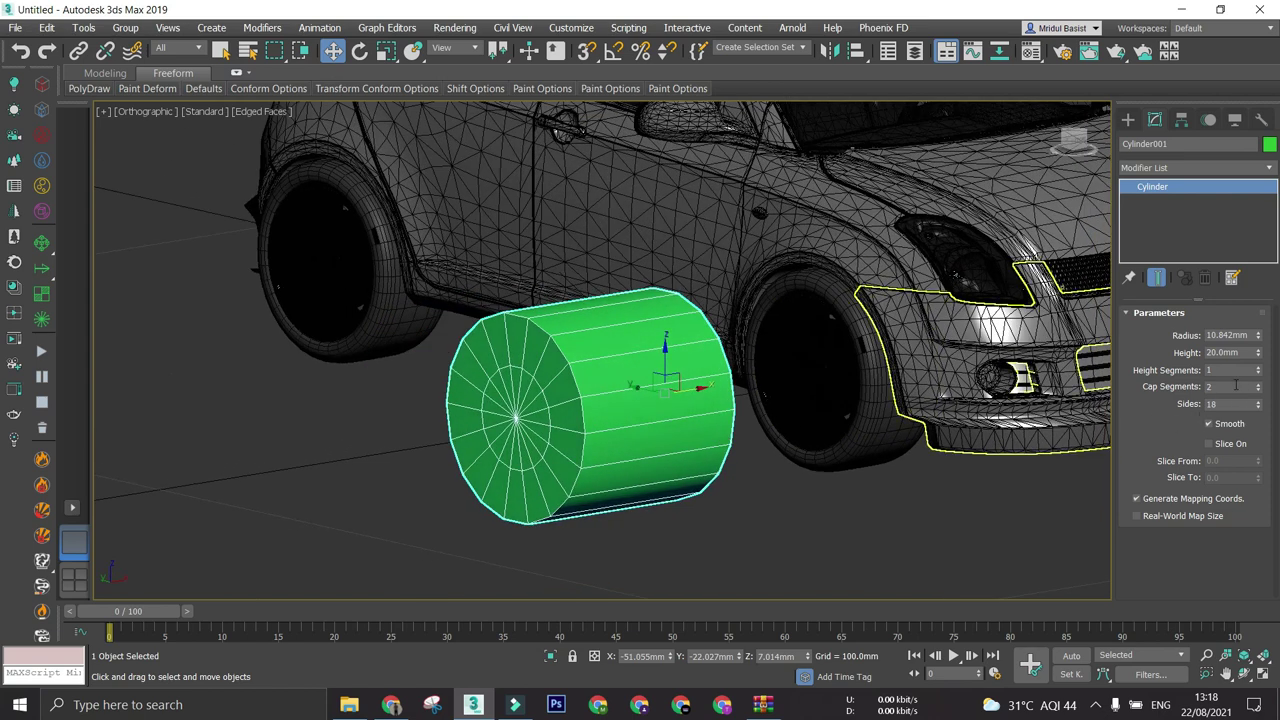
pyautogui.scroll(3, 504, 408)
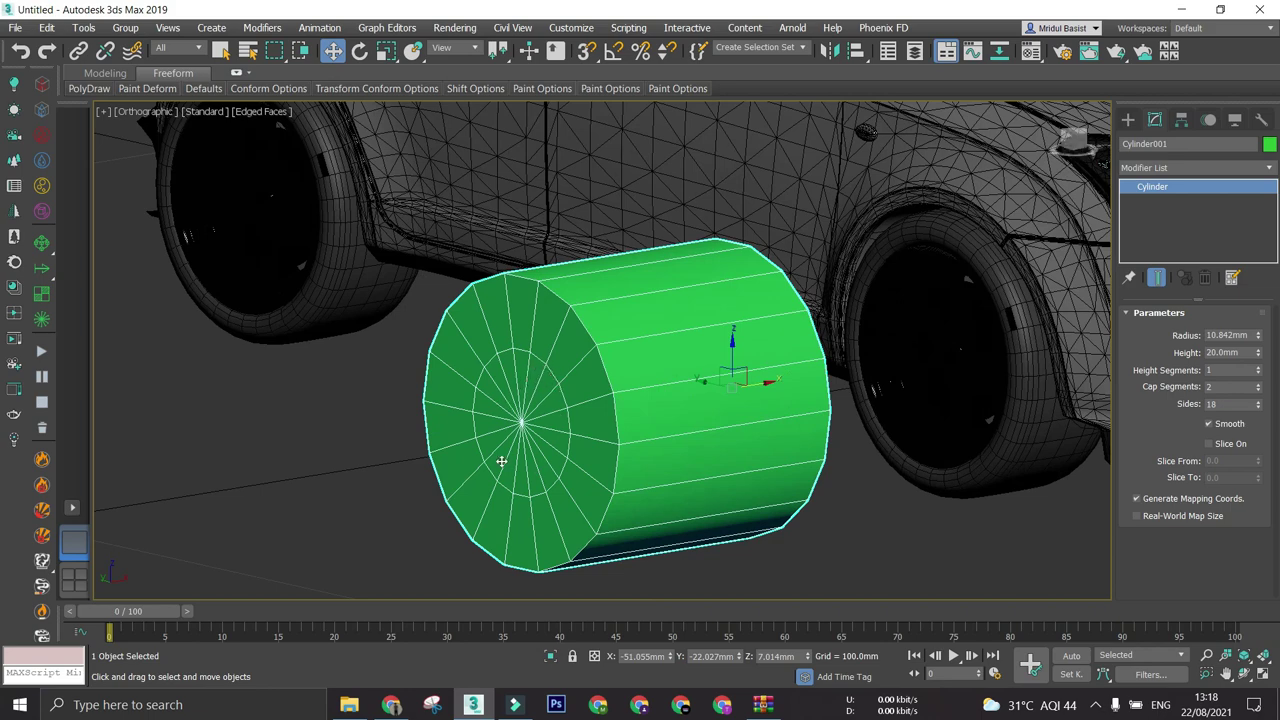
pyautogui.scroll(-3, 584, 415)
pyautogui.moveTo(584, 415)
pyautogui.keyDown('alt'); pyautogui.mouseDown(button='middle')
pyautogui.moveTo(603, 383)
pyautogui.moveTo(578, 409)
pyautogui.moveTo(574, 392)
pyautogui.mouseUp(button='middle'); pyautogui.keyUp('alt')
pyautogui.scroll(3, 573, 389)
pyautogui.scroll(2, 574, 389)
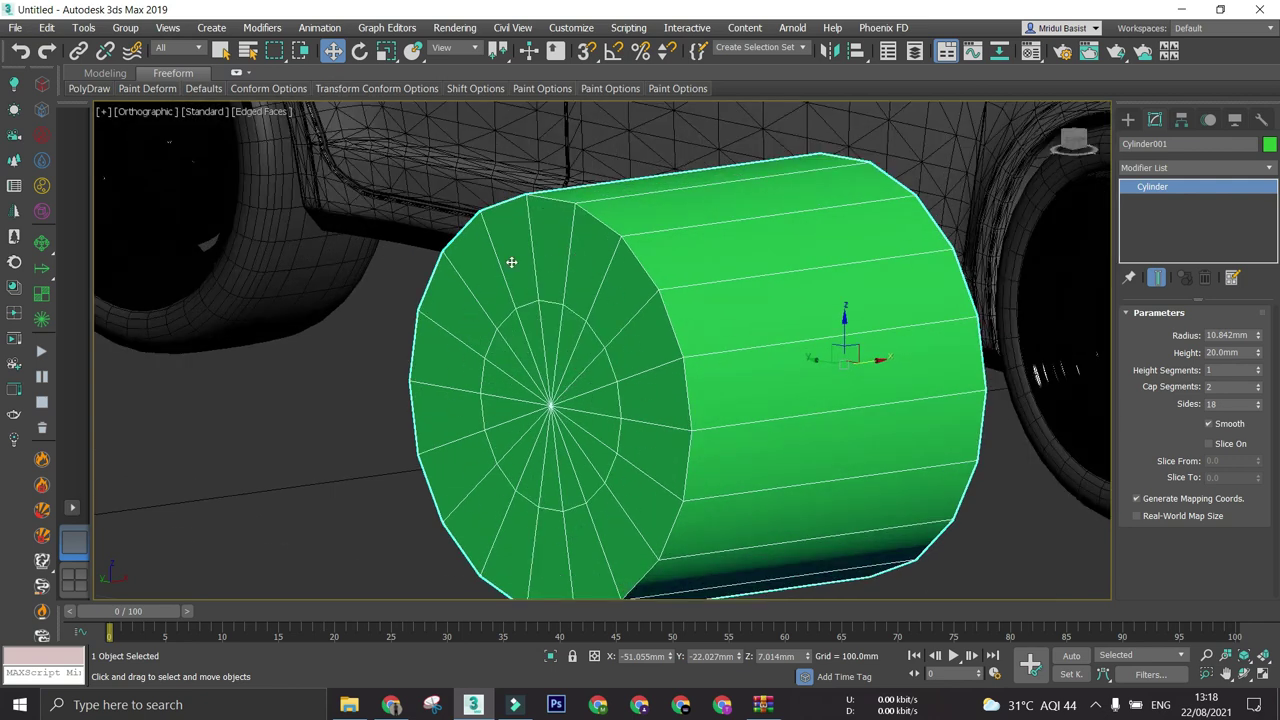
pyautogui.scroll(-3, 560, 284)
pyautogui.keyDown('alt'); pyautogui.moveTo(560, 284); pyautogui.dragTo(529, 293, button='middle'); pyautogui.keyUp('alt')
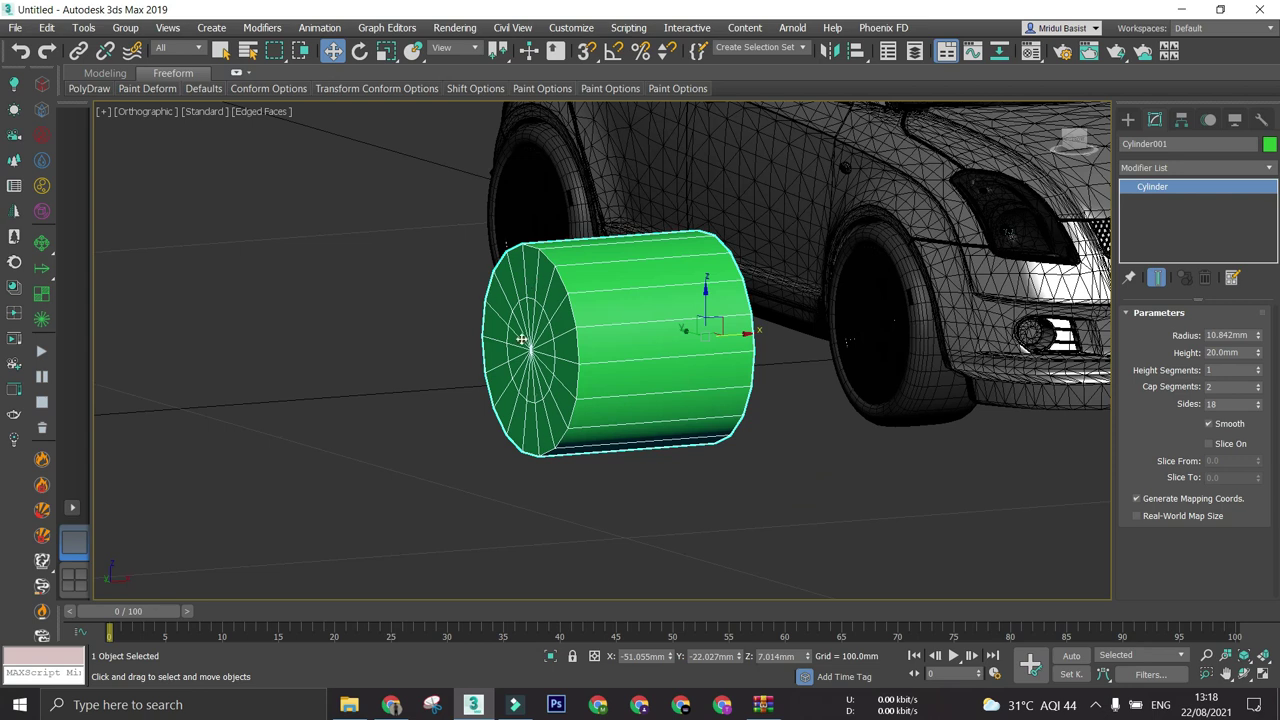
# - Convert the cylinder to an Editable Poly
pyautogui.scroll(2, 690, 347)
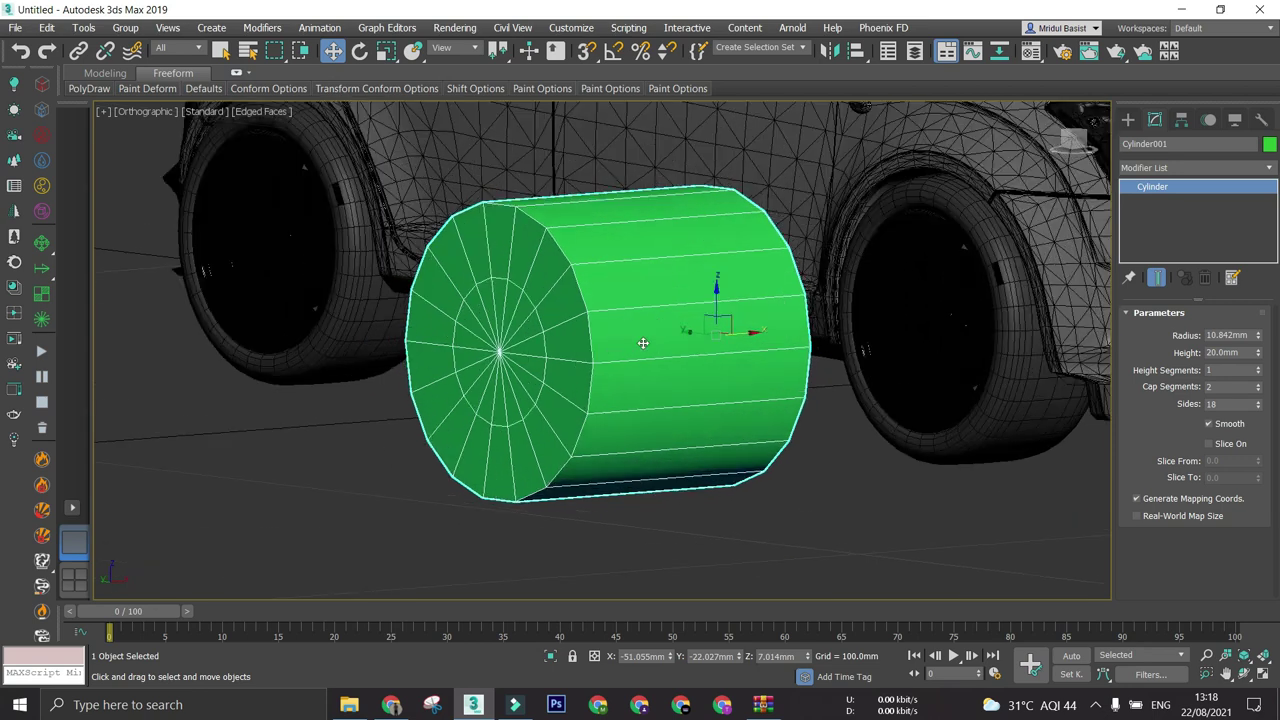
pyautogui.rightClick(661, 347)
pyautogui.moveTo(718, 520)
pyautogui.click(818, 534)
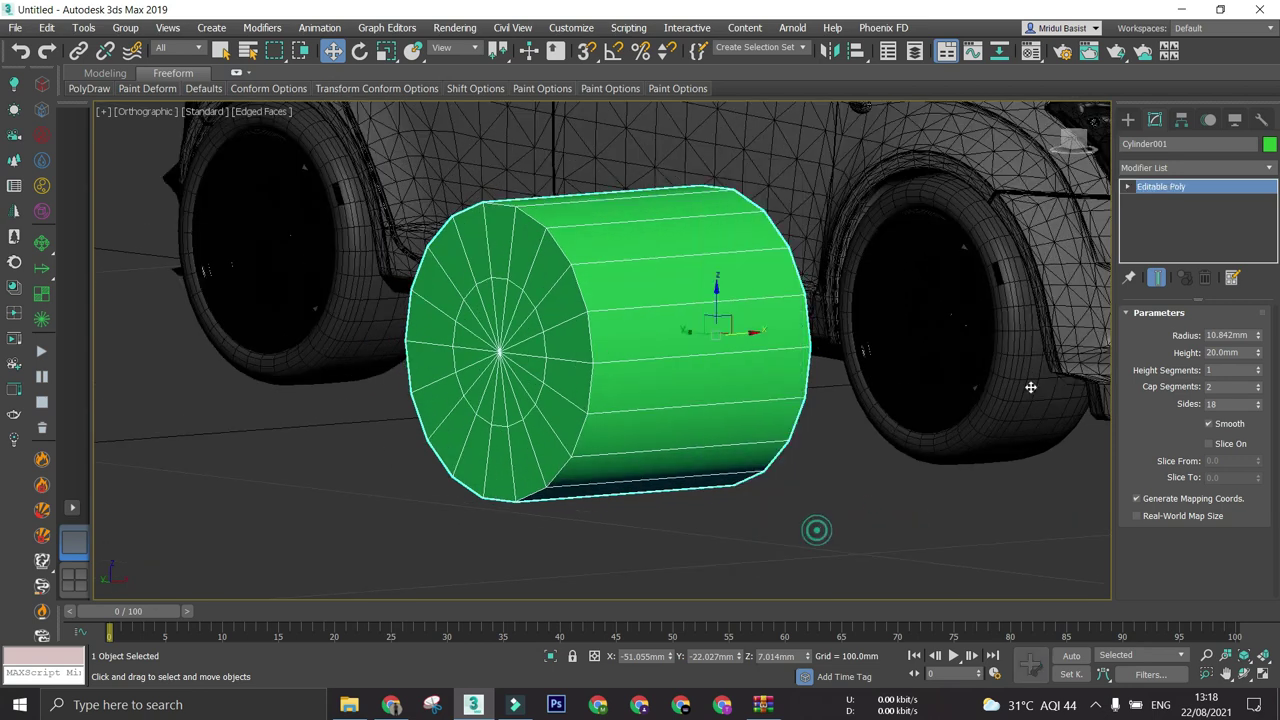
# - Enter the Vertex sub-object level of the Editable Poly cylinder
pyautogui.click(1129, 188)
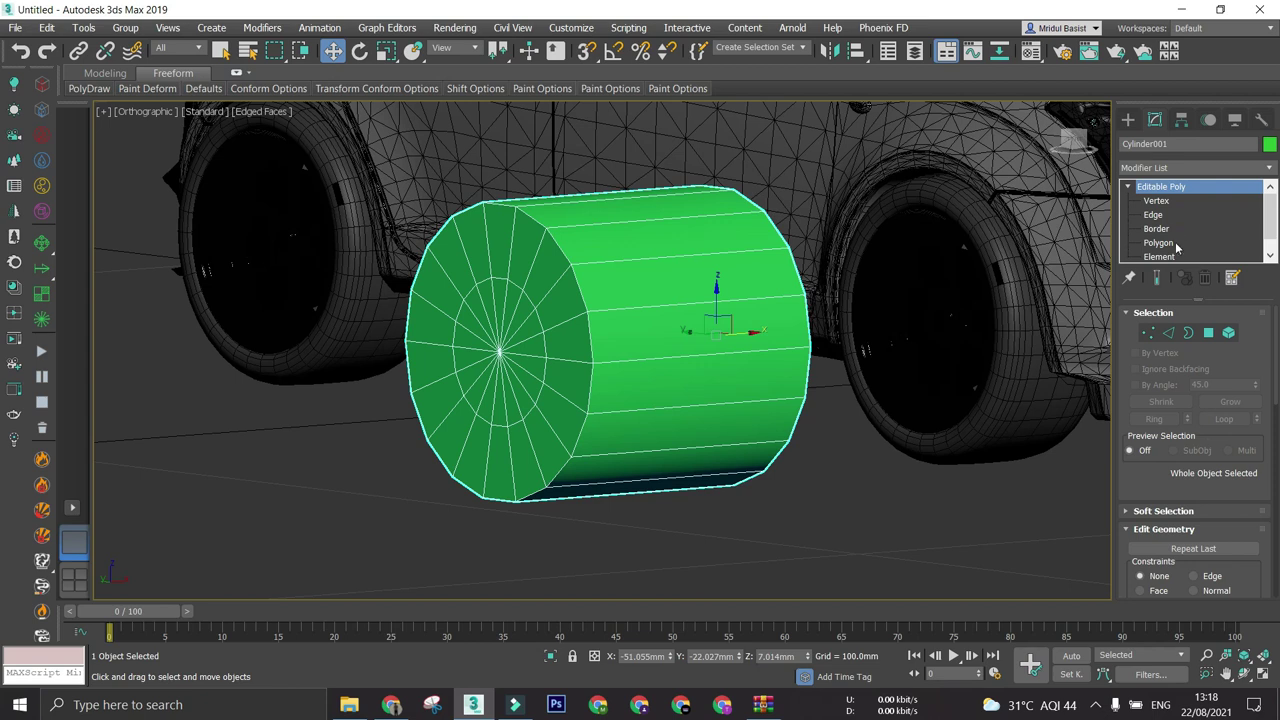
pyautogui.scroll(-2, 790, 284)
pyautogui.keyDown('alt'); pyautogui.moveTo(791, 284); pyautogui.dragTo(736, 311, button='middle'); pyautogui.keyUp('alt')
pyautogui.scroll(2, 736, 311)
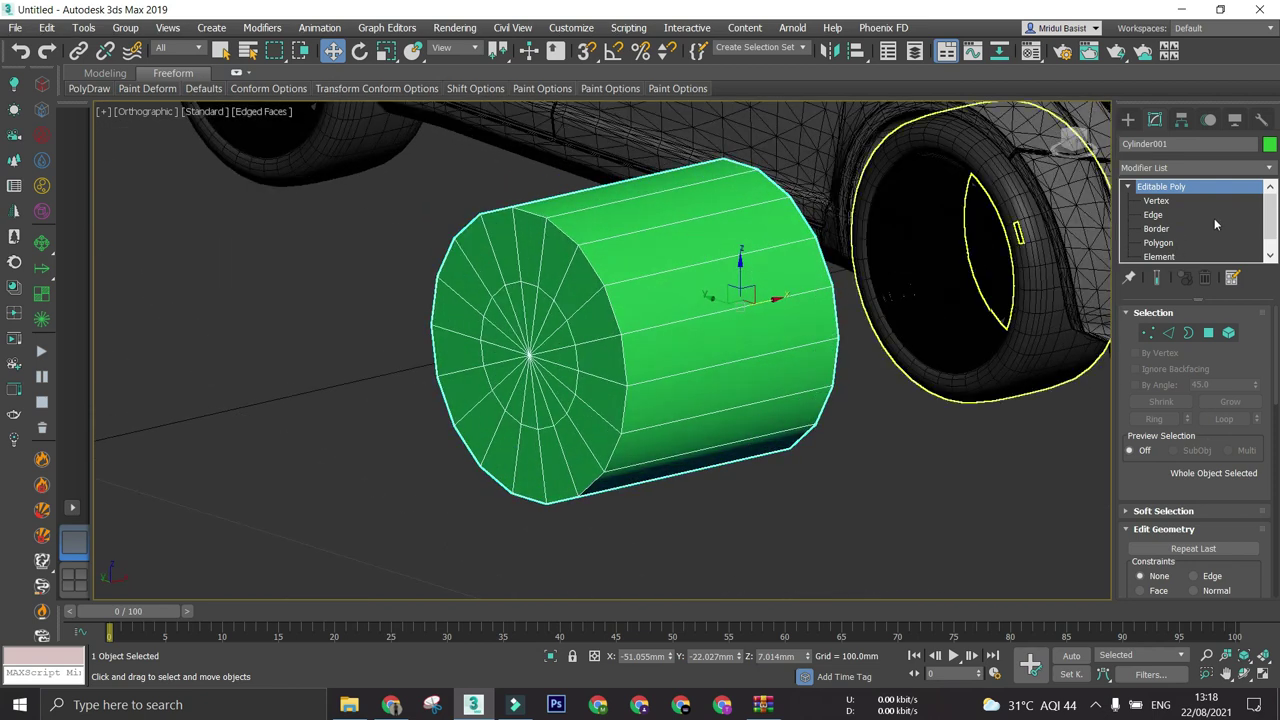
pyautogui.click(1194, 201)
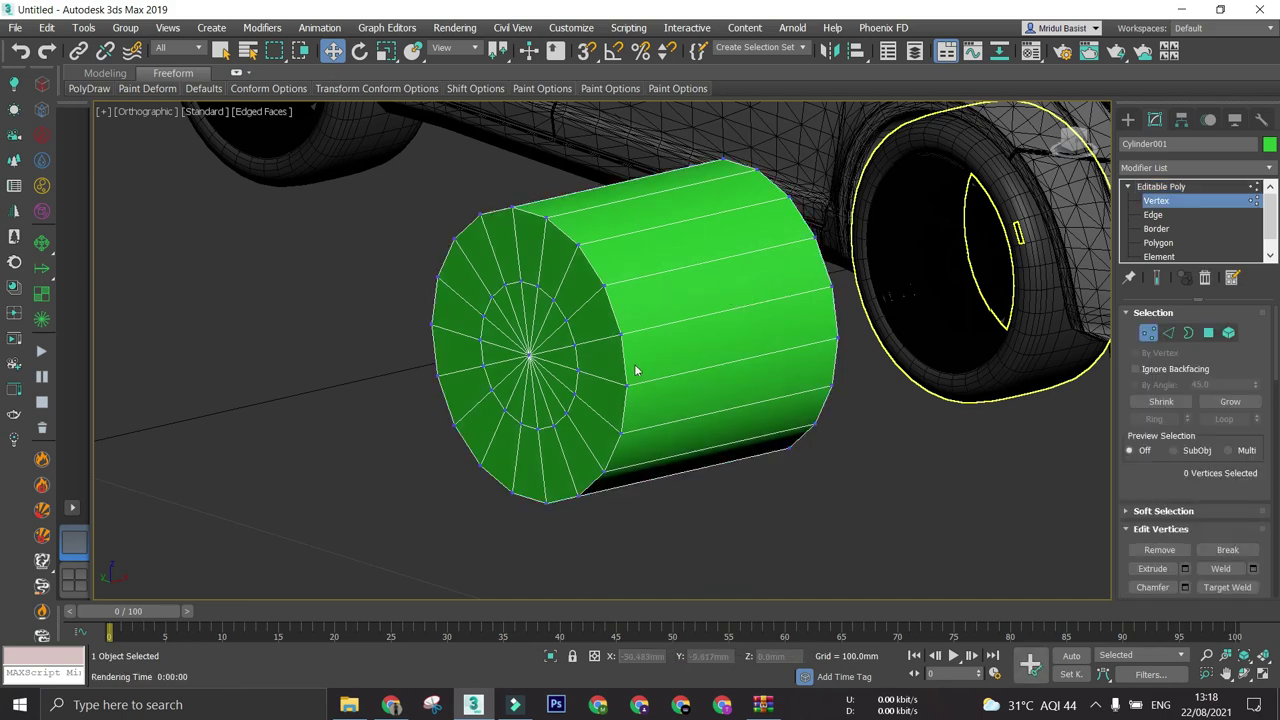
pyautogui.keyDown('alt'); pyautogui.moveTo(638, 356); pyautogui.dragTo(671, 345, button='middle'); pyautogui.keyUp('alt')
pyautogui.scroll(4, 713, 262)
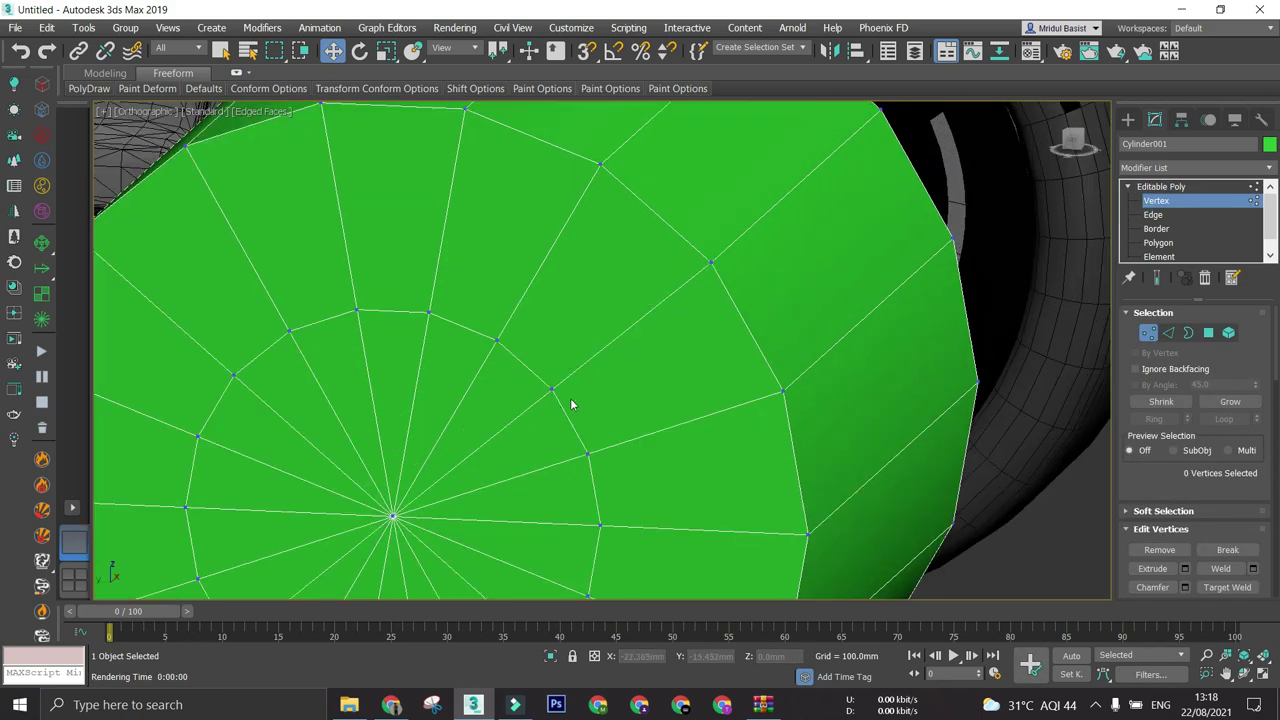
# - Try selecting individual vertices on the rim of the cylinder's car-side end
pyautogui.scroll(-5, 576, 384)
pyautogui.click(617, 301)
pyautogui.moveTo(620, 239); pyautogui.dragTo(751, 257)
pyautogui.click(800, 252)
pyautogui.scroll(-2, 592, 340)
pyautogui.keyDown('alt'); pyautogui.moveTo(586, 349); pyautogui.dragTo(549, 347, button='middle'); pyautogui.keyUp('alt')
pyautogui.press('r')
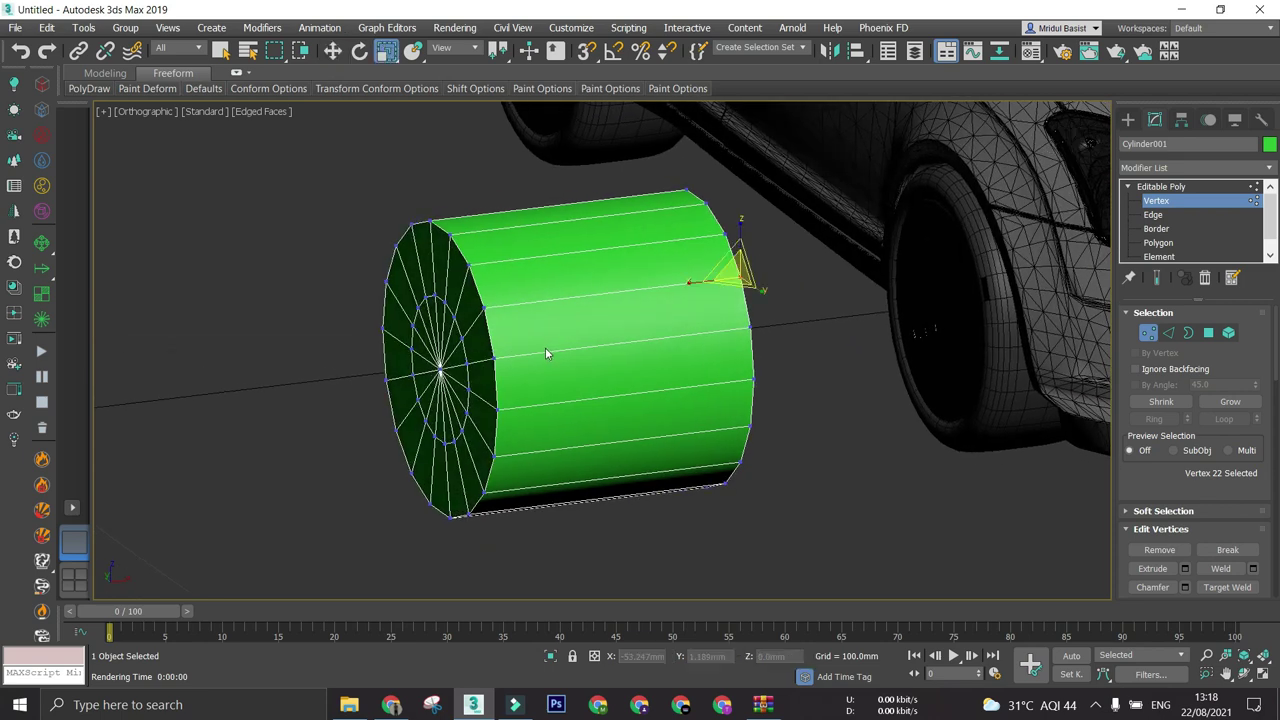
# - In the Top view, select all vertices at the cylinder's car-side end with the Move tool active and delete them
pyautogui.press('t')
pyautogui.press('w')
pyautogui.scroll(4, 490, 408)
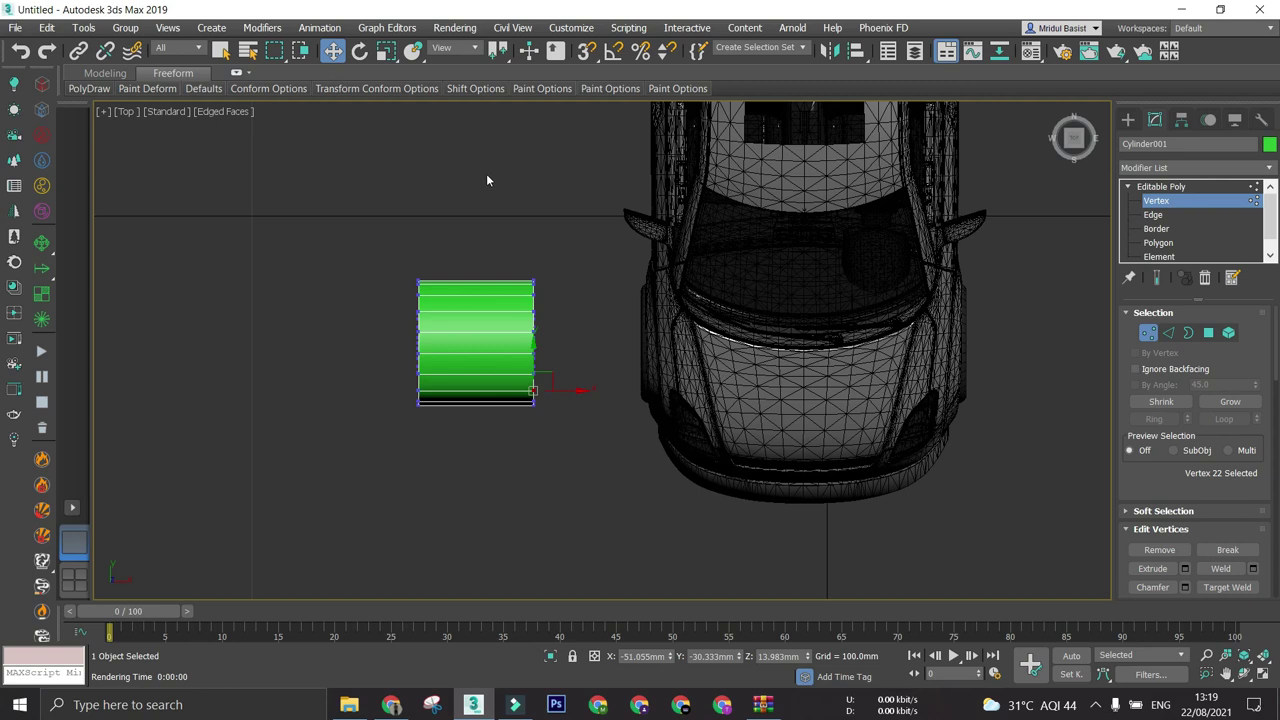
pyautogui.scroll(2, 503, 350)
pyautogui.moveTo(595, 457); pyautogui.dragTo(649, 530)
pyautogui.press('Delete')
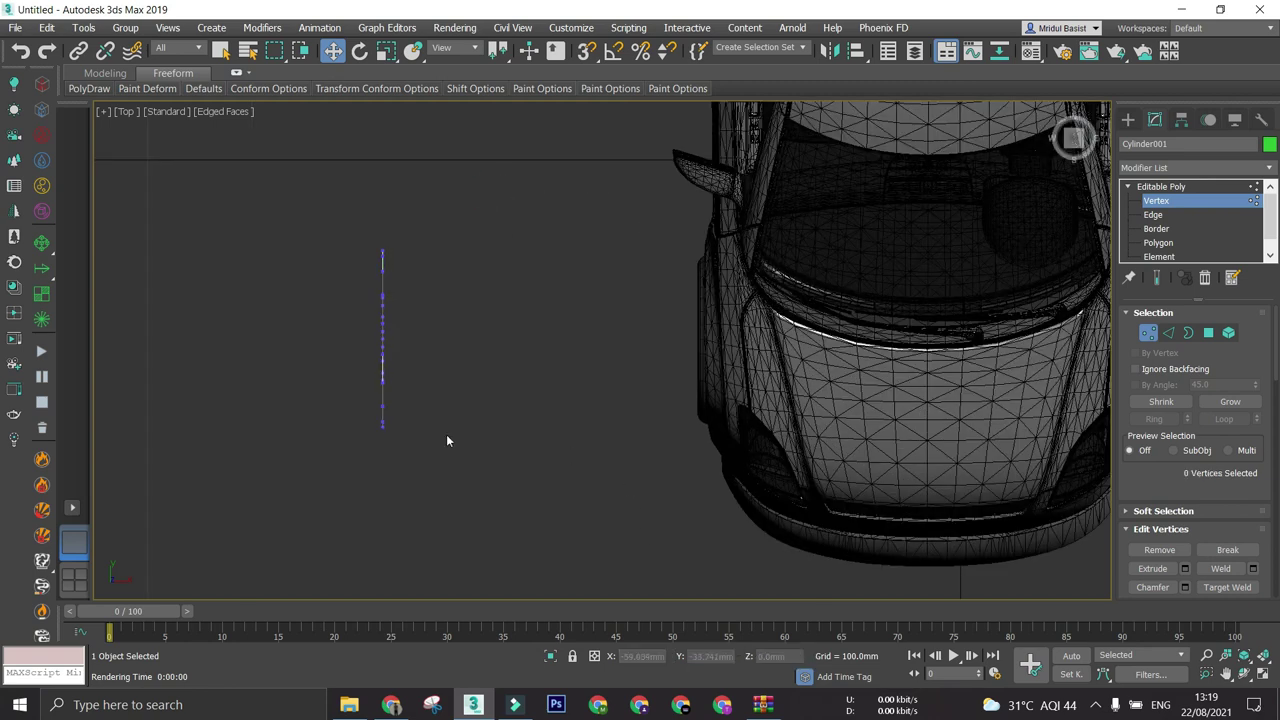
# - In the Left view, examine the flat disc's rim, inner ring and centre against the front wheel arch
pyautogui.moveTo(436, 476); pyautogui.dragTo(443, 512, button='middle')
pyautogui.keyDown('alt'); pyautogui.moveTo(443, 512); pyautogui.dragTo(483, 401, button='middle'); pyautogui.keyUp('alt')
pyautogui.press('l')
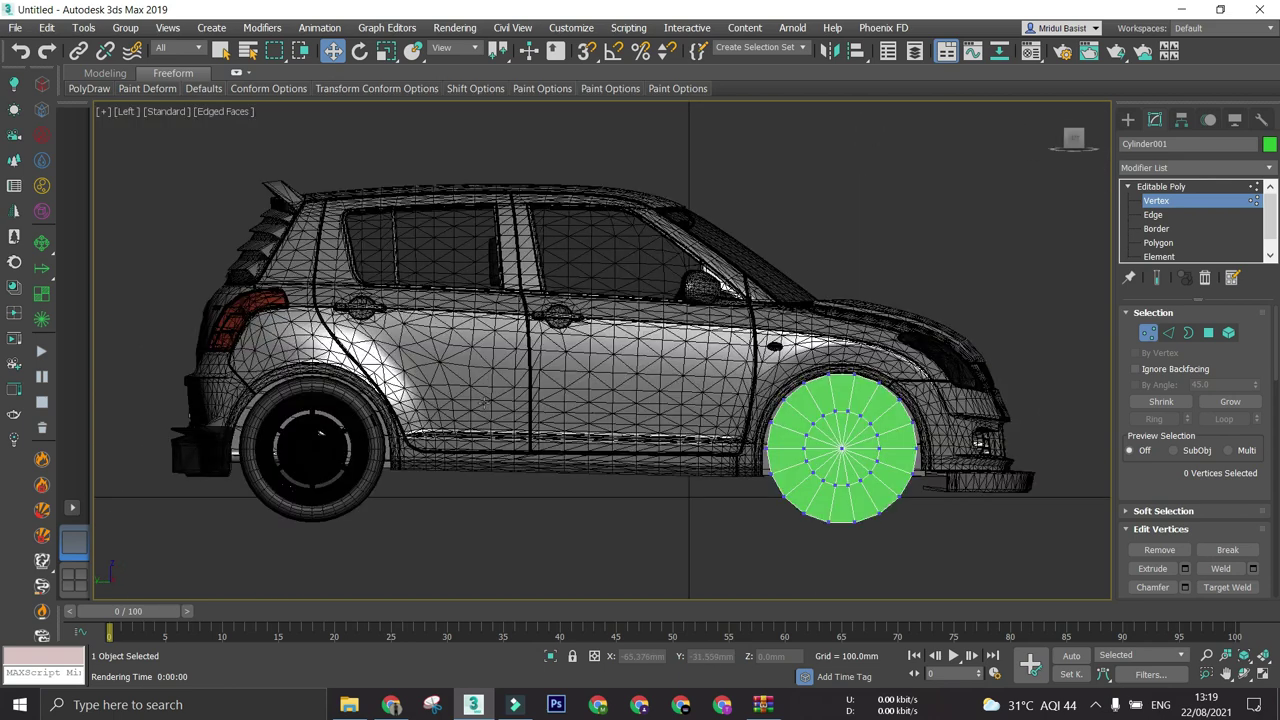
pyautogui.press('z')
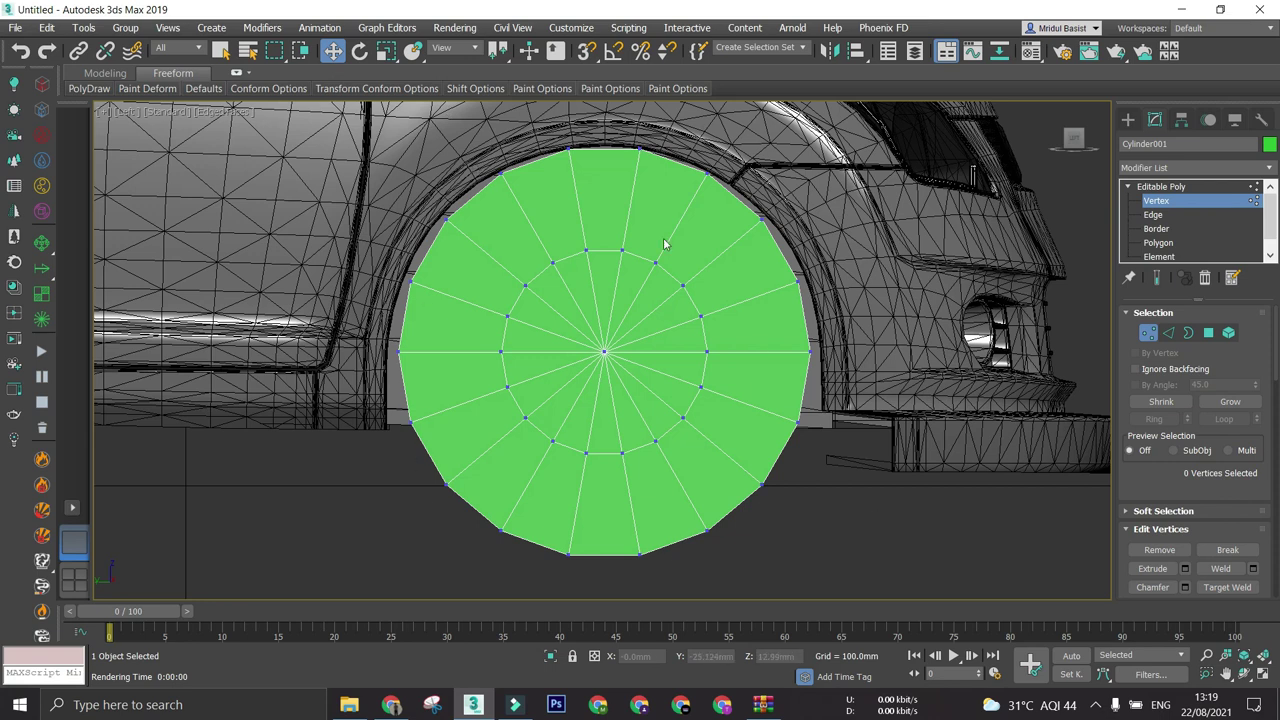
pyautogui.scroll(-3, 740, 410)
pyautogui.moveTo(690, 427); pyautogui.dragTo(696, 407, button='middle')
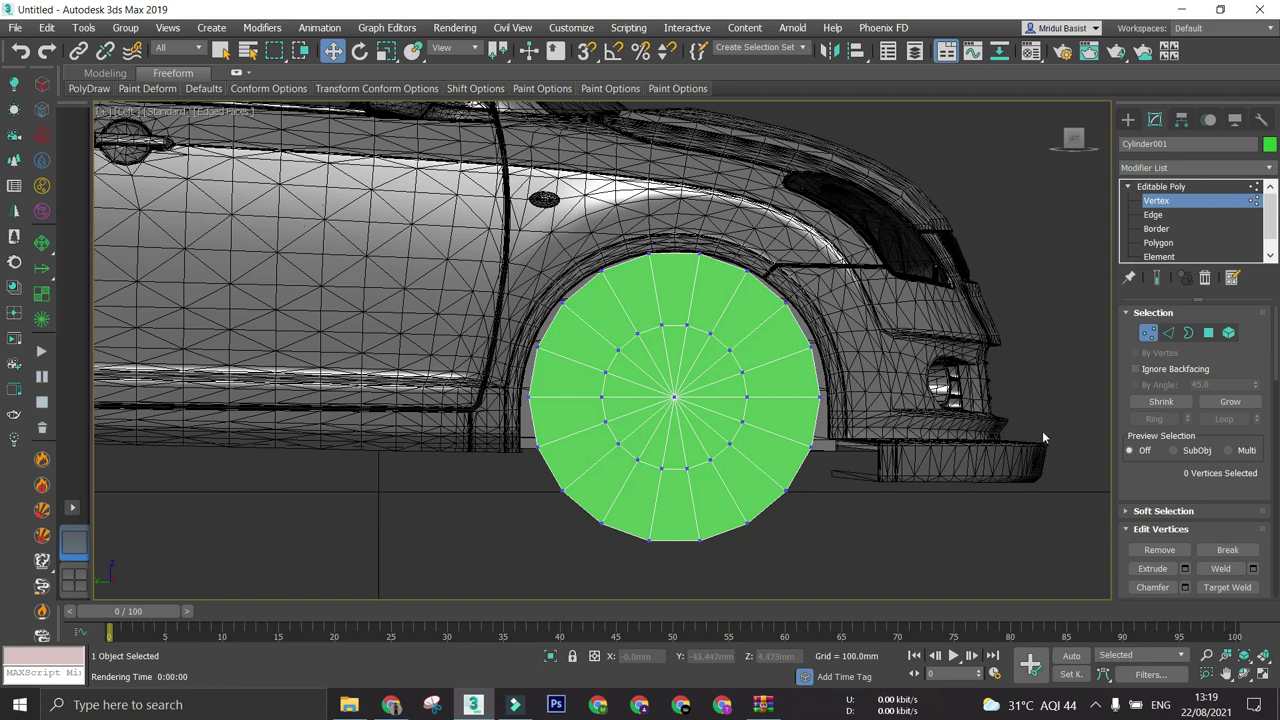
pyautogui.scroll(-5, 846, 427)
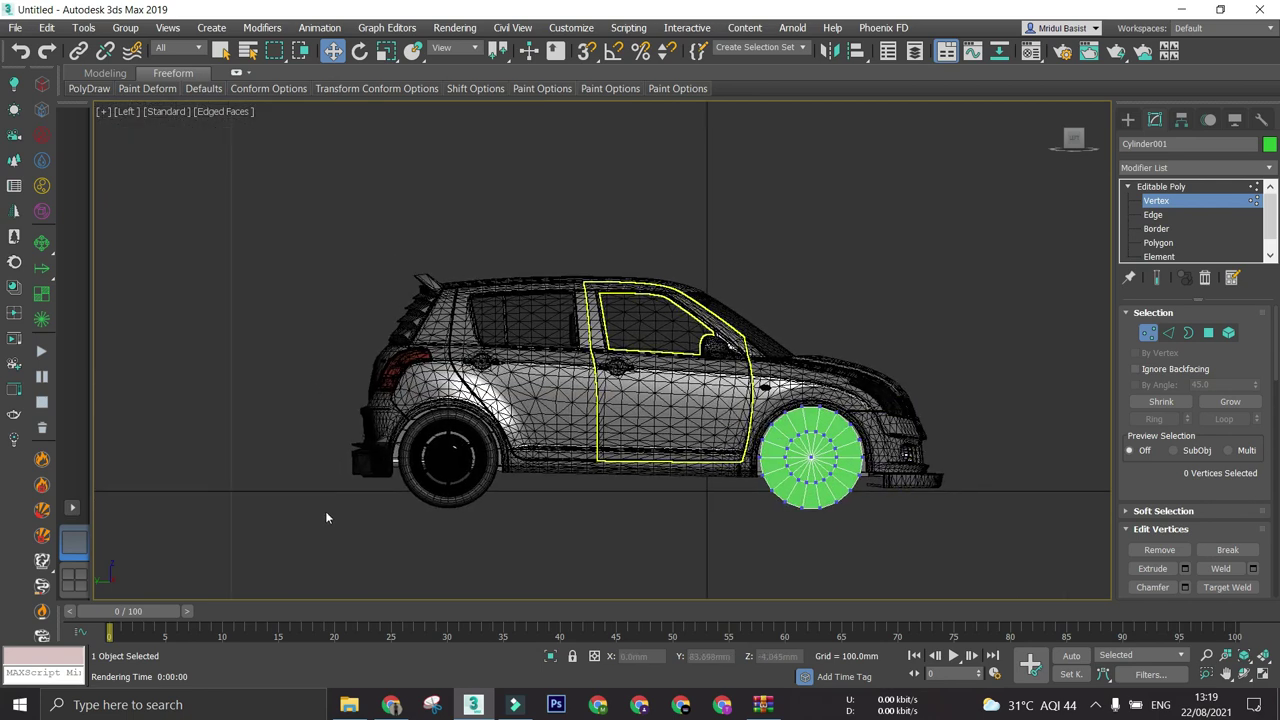
pyautogui.scroll(5, 800, 447)
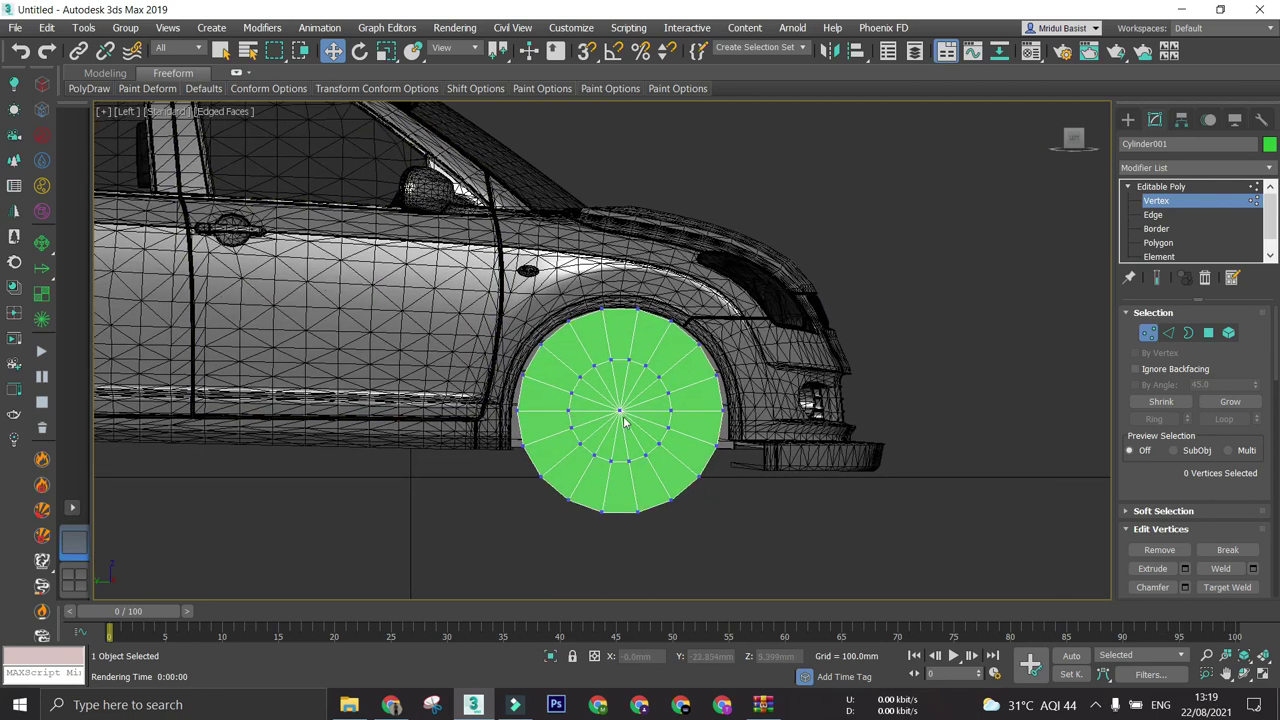
pyautogui.scroll(-4, 646, 429)
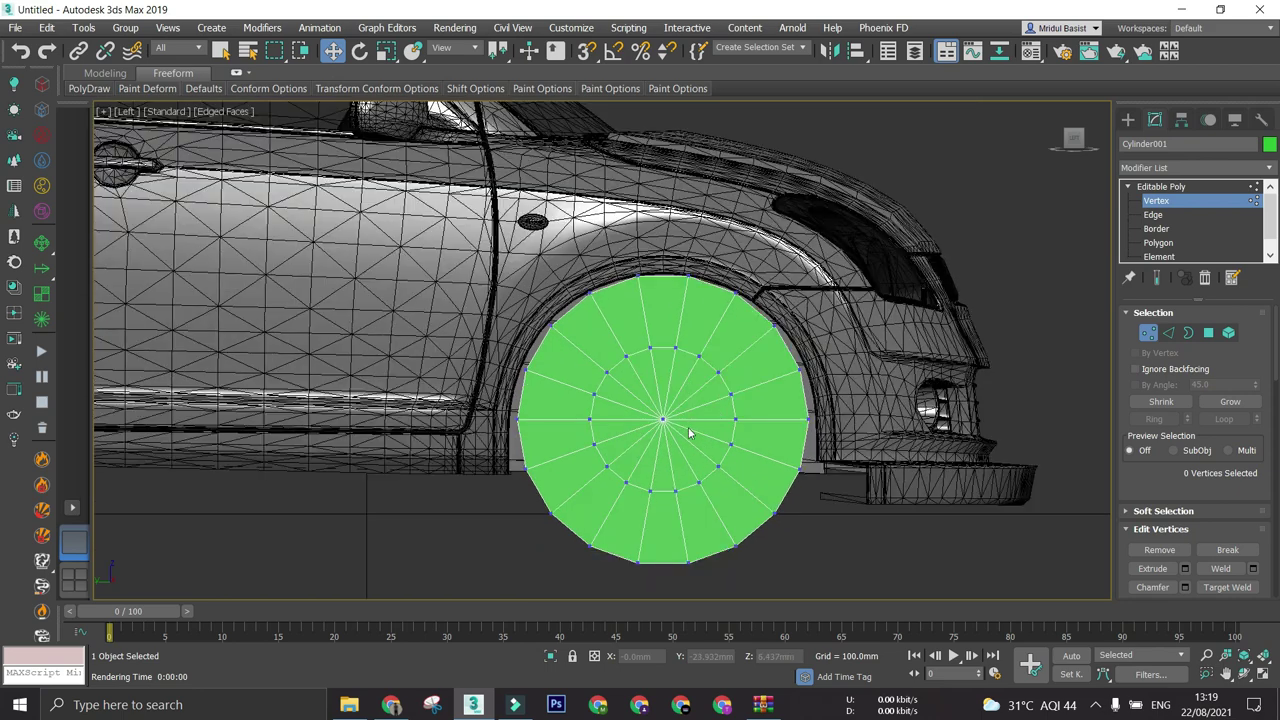
pyautogui.scroll(4, 708, 415)
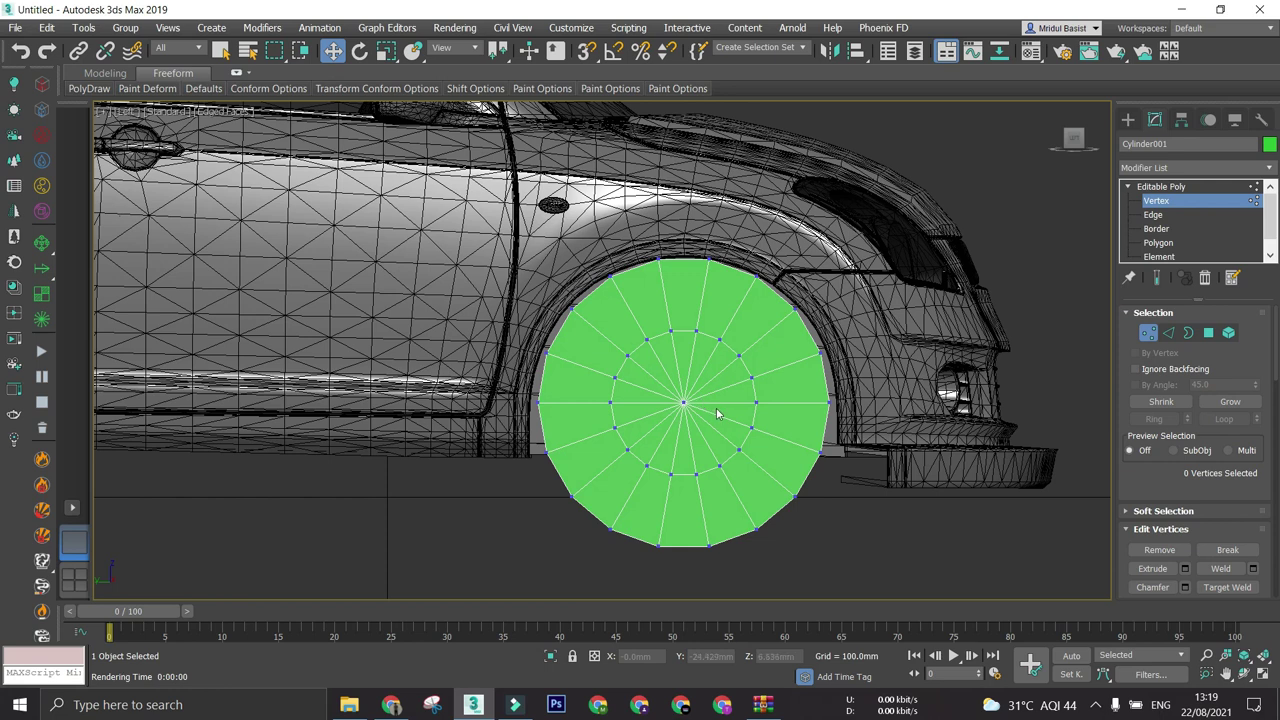
pyautogui.moveTo(712, 392); pyautogui.dragTo(677, 403, button='middle')
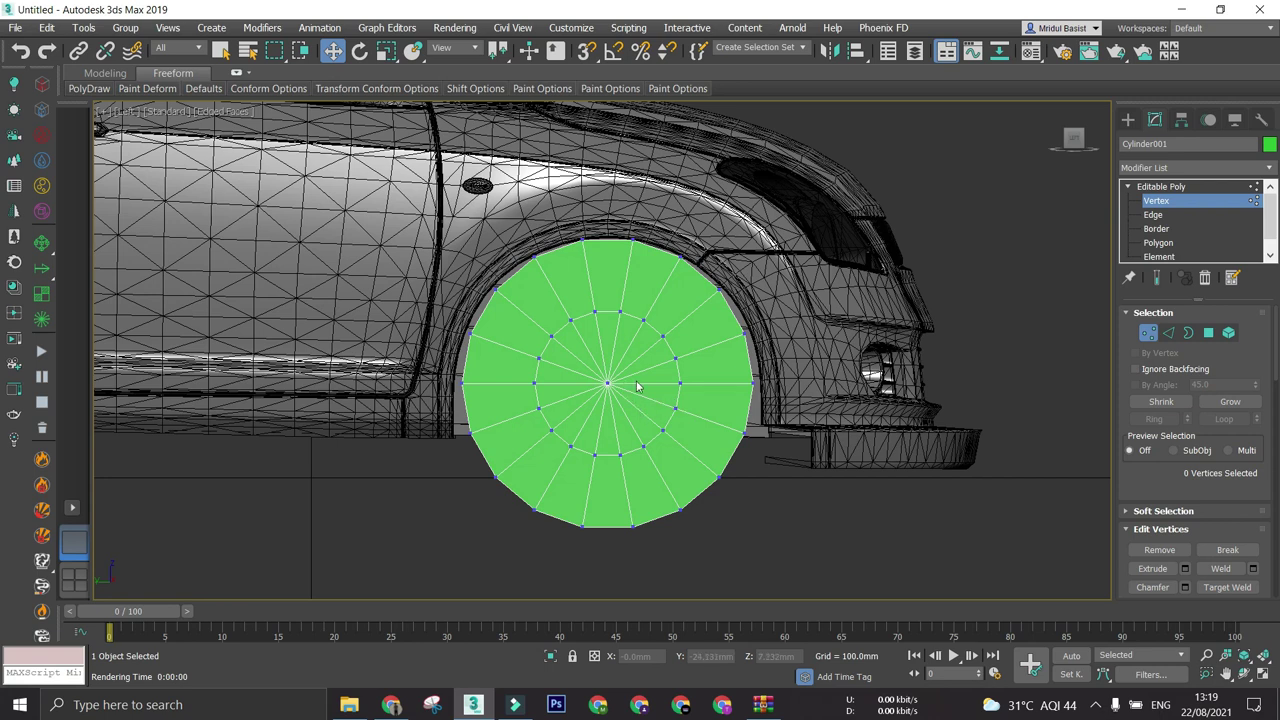
pyautogui.scroll(3, 640, 340)
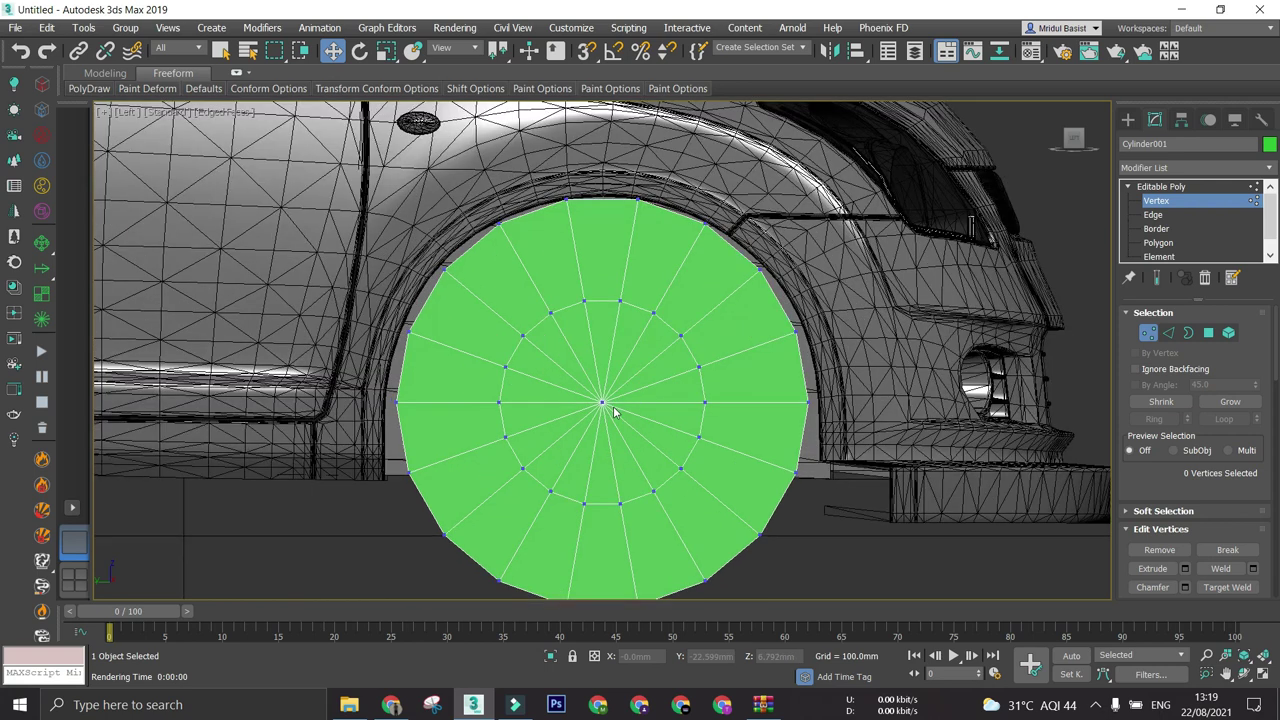
pyautogui.scroll(-2, 614, 410)
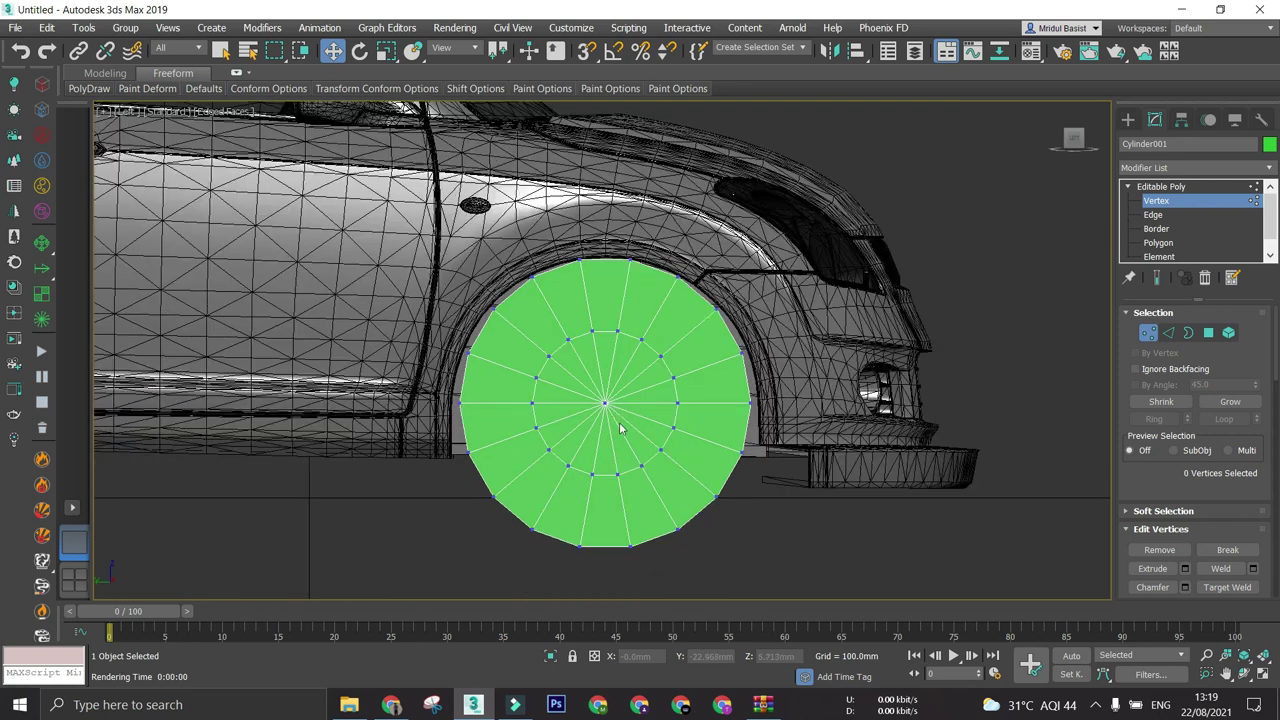
pyautogui.scroll(2, 608, 403)
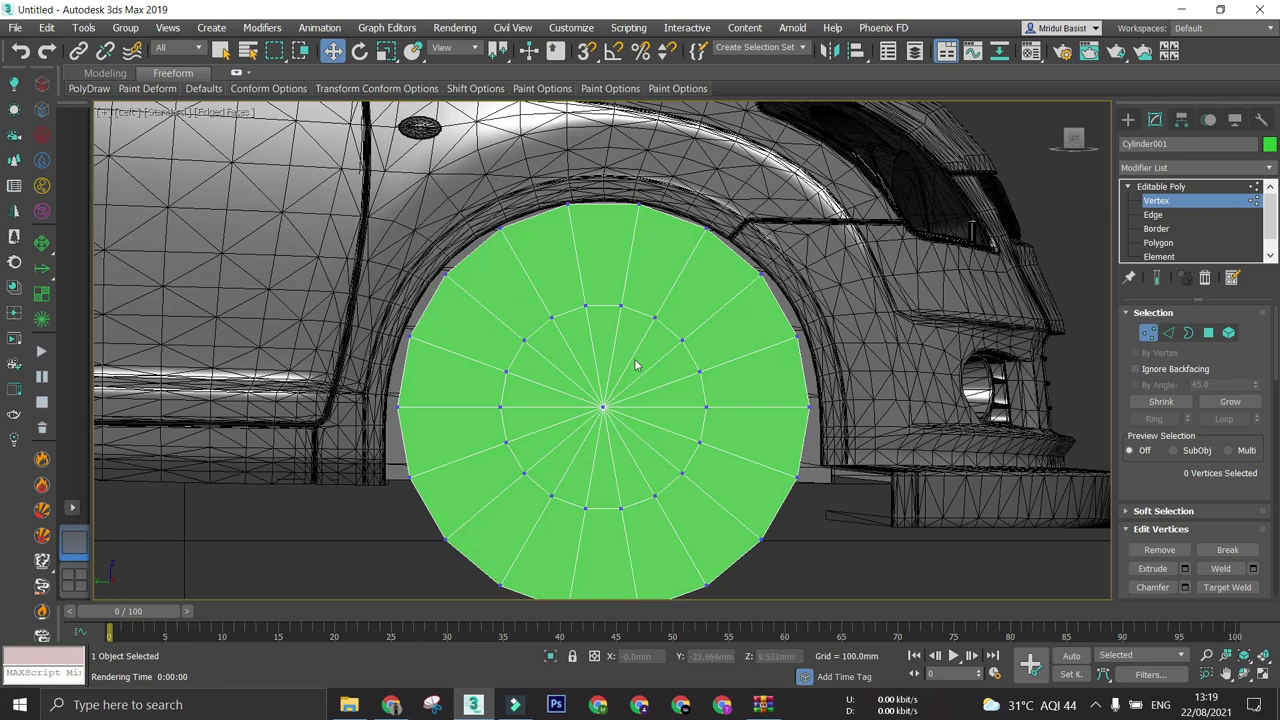
pyautogui.moveTo(640, 373); pyautogui.dragTo(645, 382, button='middle')
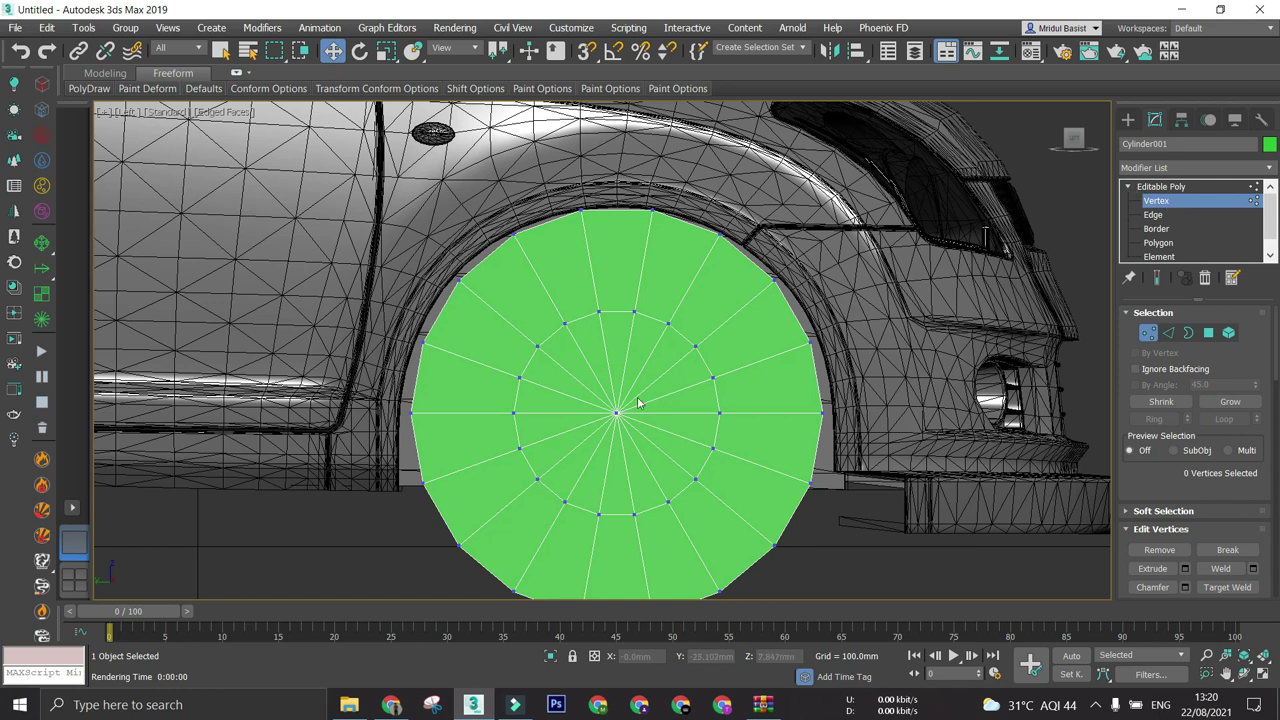
# - Delete the disc's centre vertex, leaving a ring around the front wheel
pyautogui.moveTo(640, 403); pyautogui.dragTo(593, 443)
pyautogui.press('Delete')
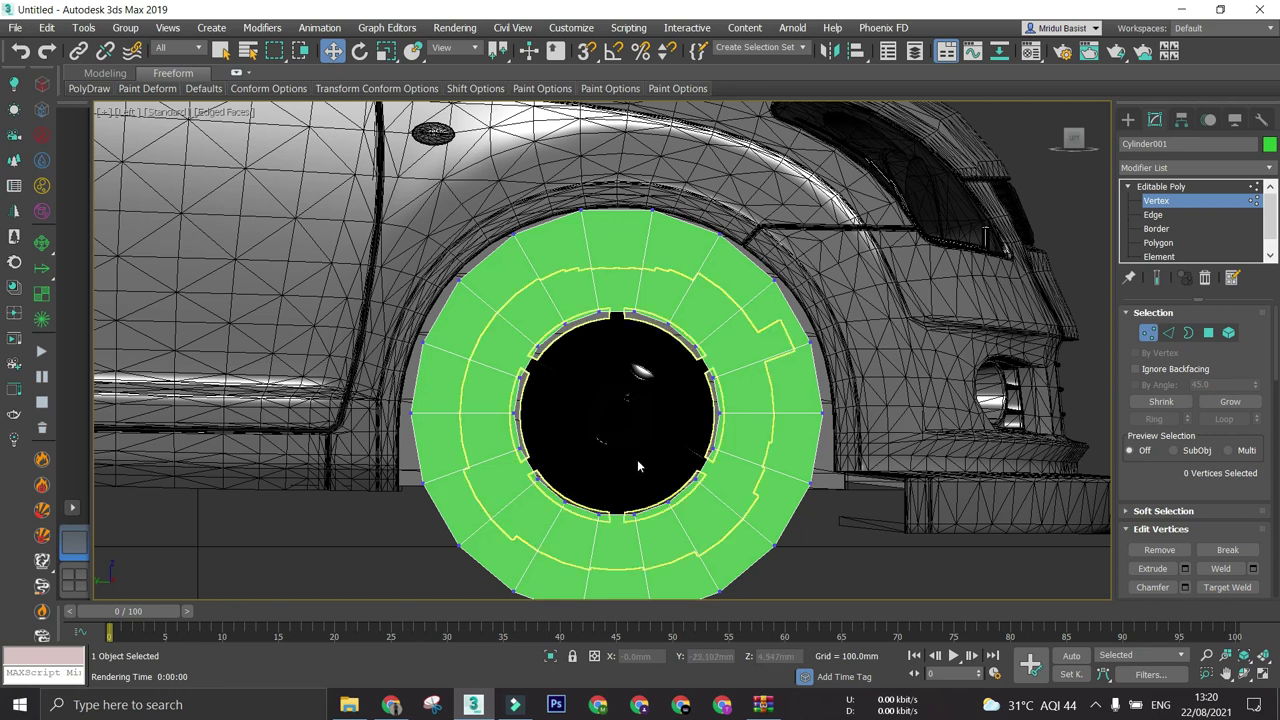
pyautogui.moveTo(637, 459); pyautogui.dragTo(645, 445, button='middle')
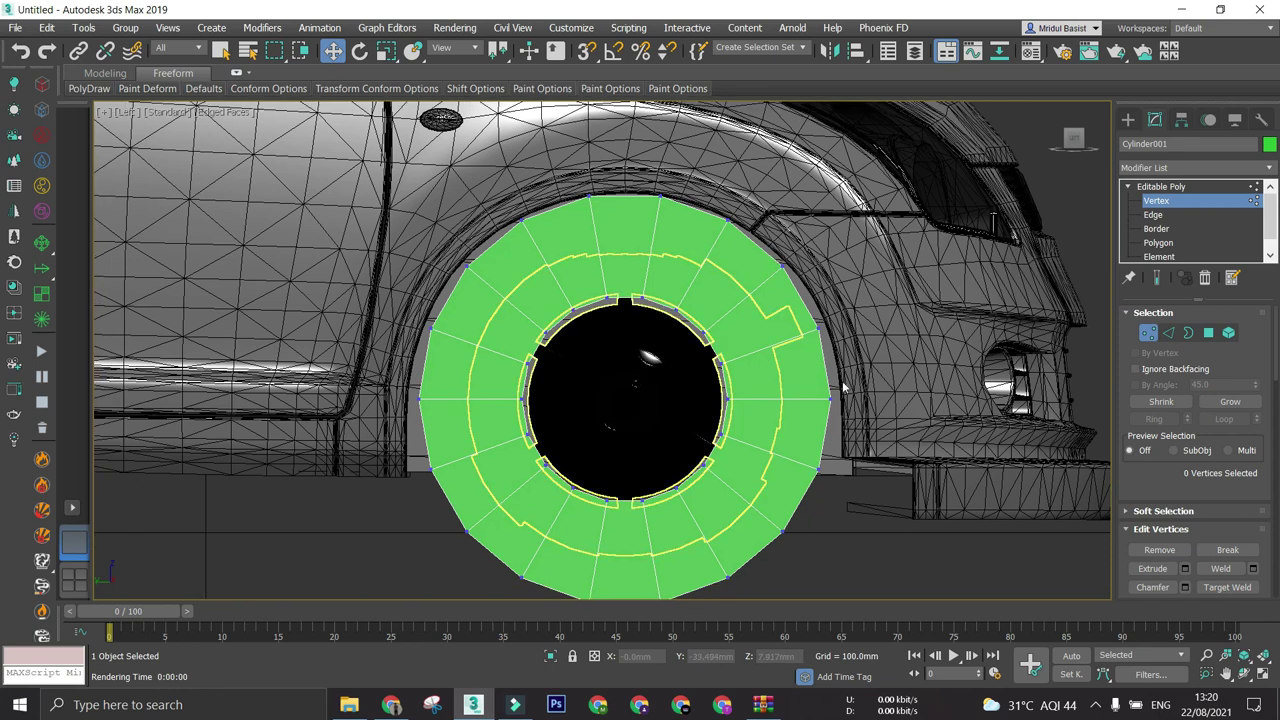
# - Move the ring's rearmost rim vertex and the one above it outward onto the wheel arch edge
pyautogui.click(416, 398)
pyautogui.scroll(5, 425, 410)
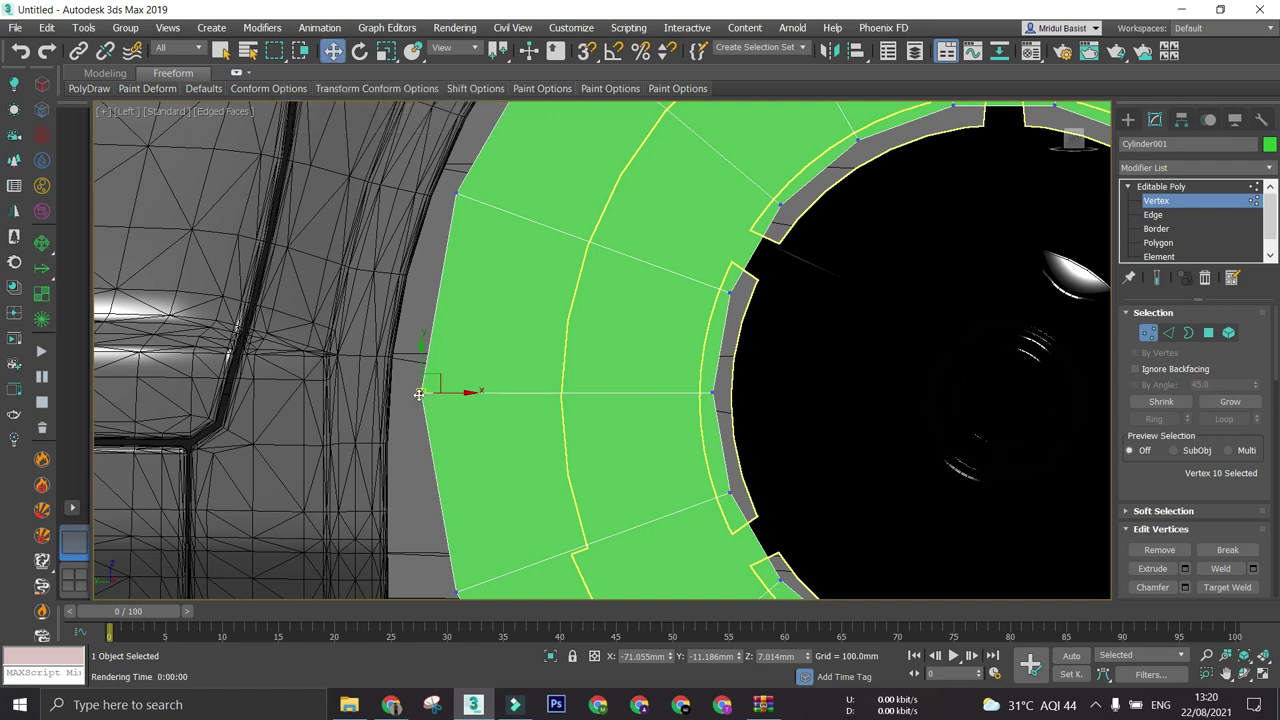
pyautogui.moveTo(418, 394); pyautogui.dragTo(490, 396)
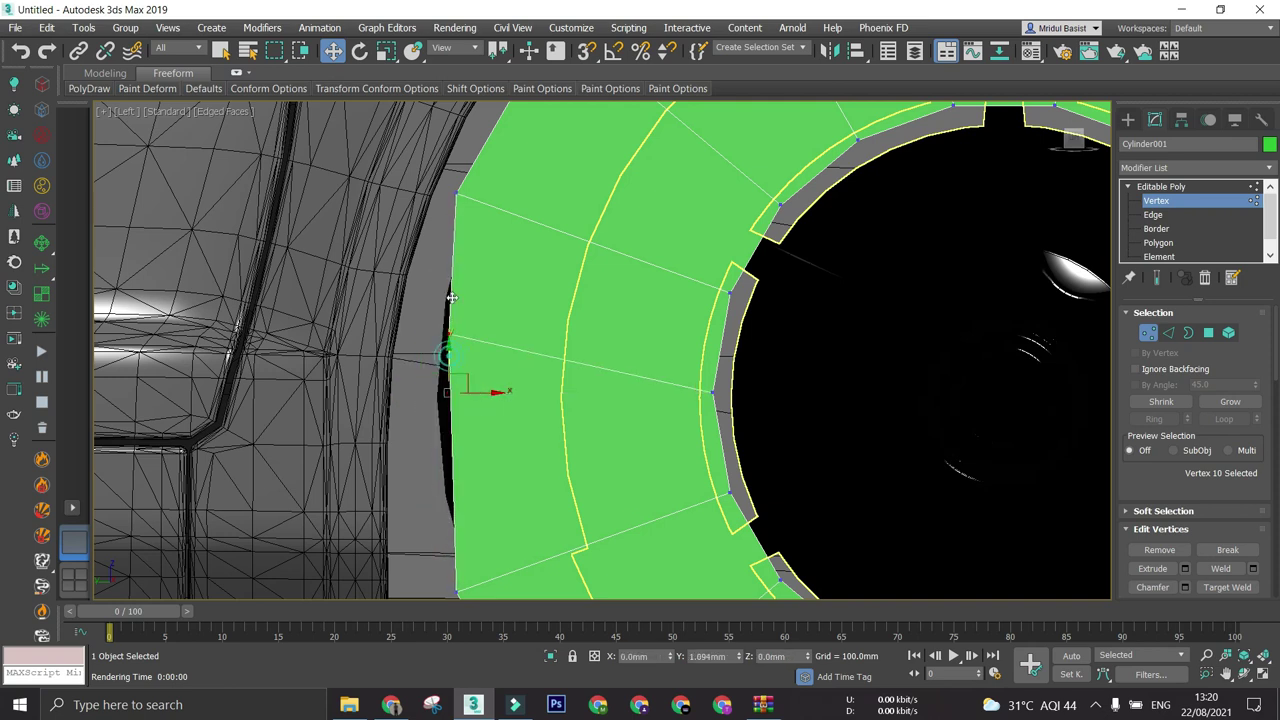
pyautogui.moveTo(440, 358); pyautogui.dragTo(390, 386)
pyautogui.hotkey('ctrl', 'z')
pyautogui.hotkey('ctrl', 'z')
pyautogui.scroll(-2, 528, 351)
pyautogui.moveTo(517, 349); pyautogui.dragTo(519, 473, button='middle')
pyautogui.moveTo(481, 364); pyautogui.dragTo(471, 356)
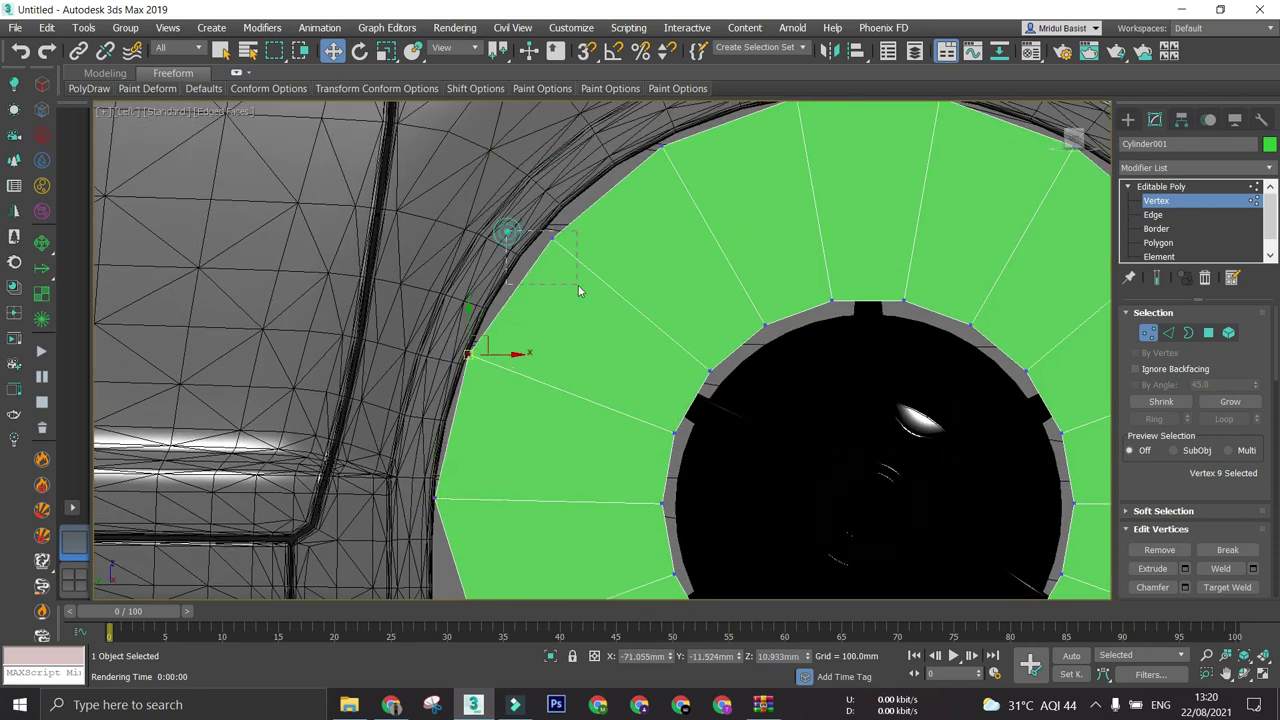
# - Move the upper rear rim vertices outward onto the wheel arch edge
pyautogui.moveTo(553, 238); pyautogui.dragTo(547, 231)
pyautogui.moveTo(583, 339); pyautogui.dragTo(539, 460, button='middle')
pyautogui.scroll(2, 545, 452)
pyautogui.moveTo(621, 244); pyautogui.dragTo(613, 236)
pyautogui.moveTo(701, 248); pyautogui.dragTo(576, 315, button='middle')
pyautogui.scroll(-2, 783, 300)
# - Fit the upper front rim vertices to the curve of the wheel arch edge
pyautogui.moveTo(783, 300); pyautogui.dragTo(558, 241, button='middle')
pyautogui.scroll(2, 652, 243)
pyautogui.moveTo(741, 212); pyautogui.dragTo(810, 285)
pyautogui.moveTo(803, 253); pyautogui.dragTo(805, 249)
pyautogui.moveTo(839, 326); pyautogui.dragTo(733, 303, button='middle')
pyautogui.moveTo(829, 331); pyautogui.dragTo(859, 352)
# - Move the two foremost rim vertices outward onto the wheel arch edge
pyautogui.scroll(-1, 858, 352)
pyautogui.scroll(1, 720, 323)
pyautogui.click(795, 377)
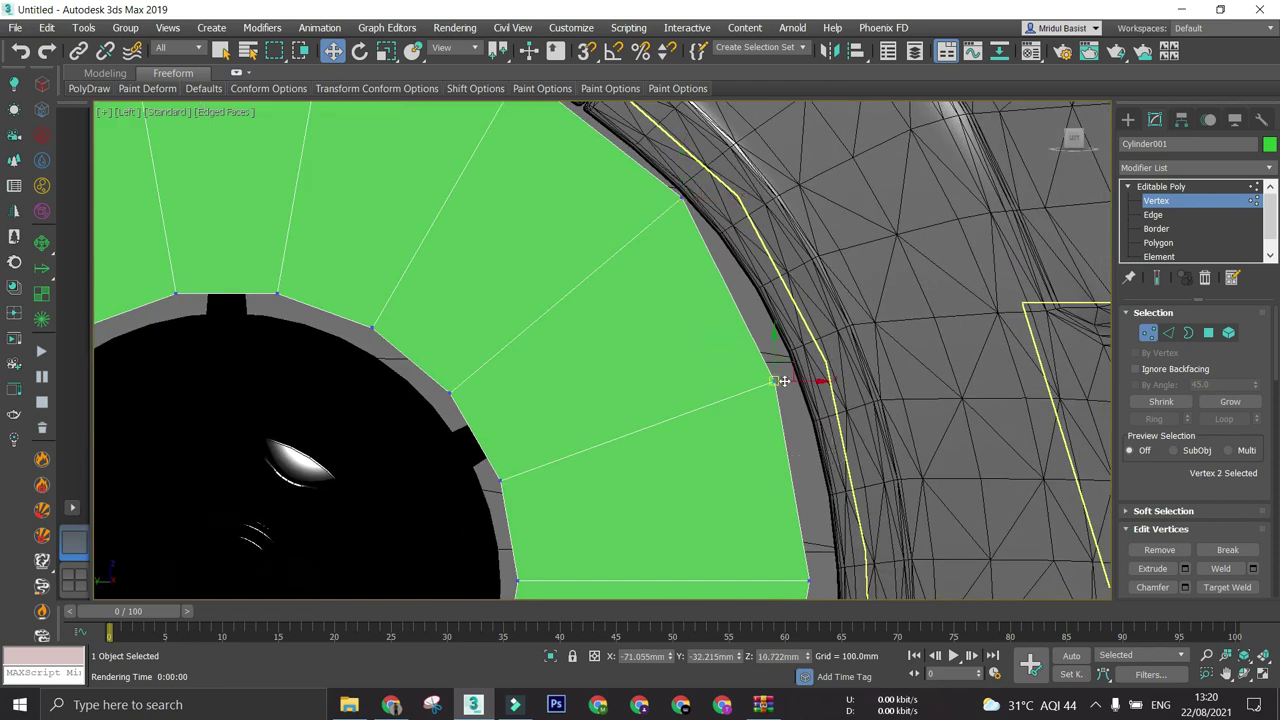
pyautogui.scroll(-1, 797, 398)
pyautogui.scroll(1, 649, 329)
pyautogui.click(680, 338)
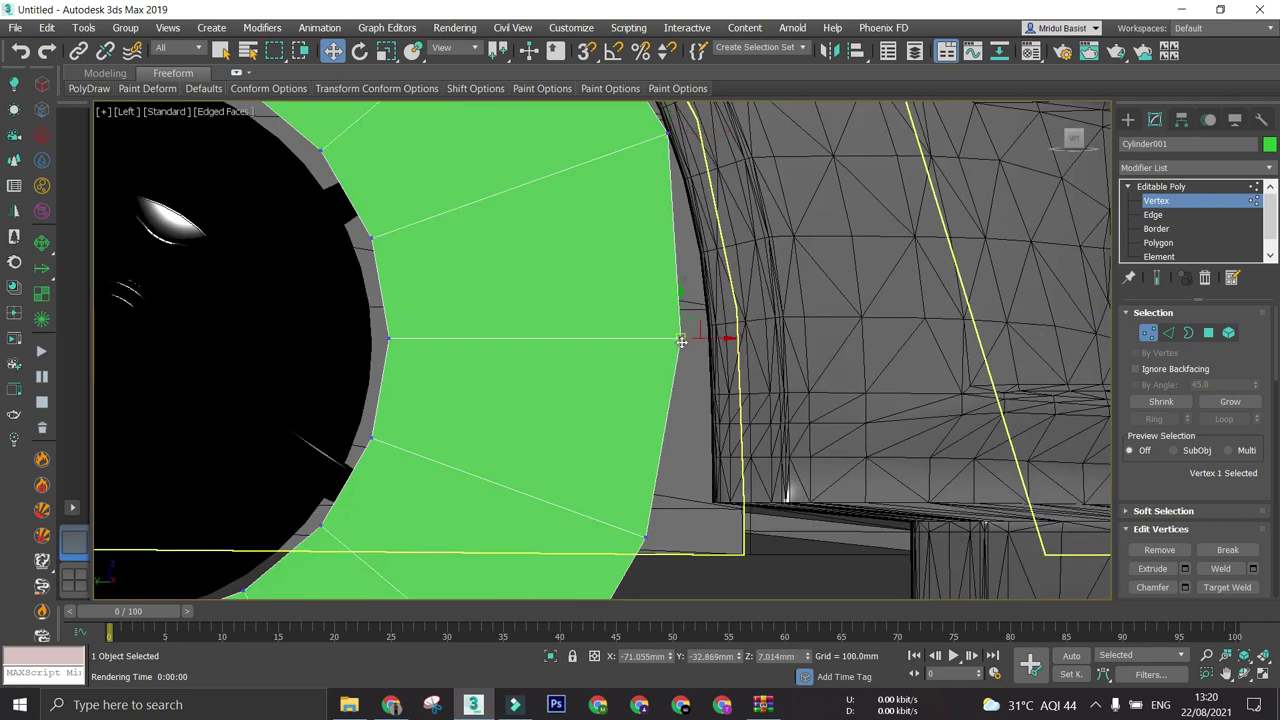
pyautogui.moveTo(705, 342); pyautogui.dragTo(706, 341)
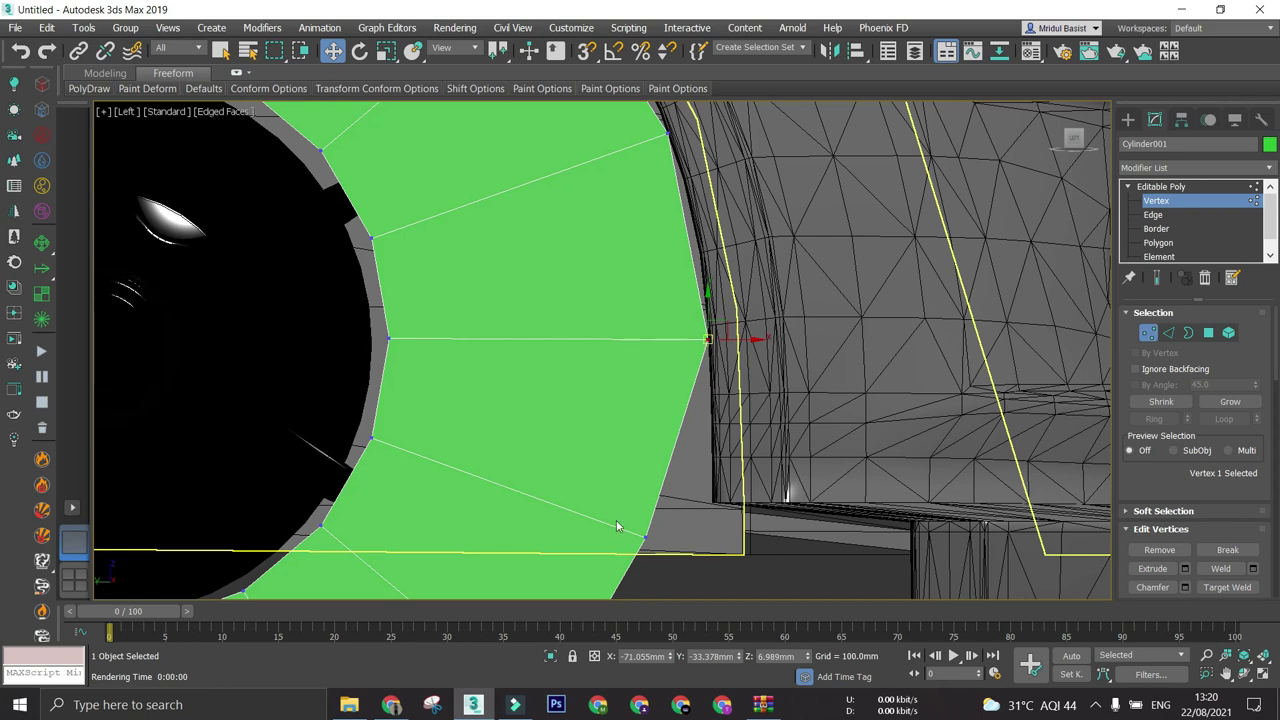
# - Examine how the rim vertices on both sides of the ring fit the wheel arch
pyautogui.moveTo(606, 523); pyautogui.dragTo(660, 557)
pyautogui.scroll(-3, 660, 557)
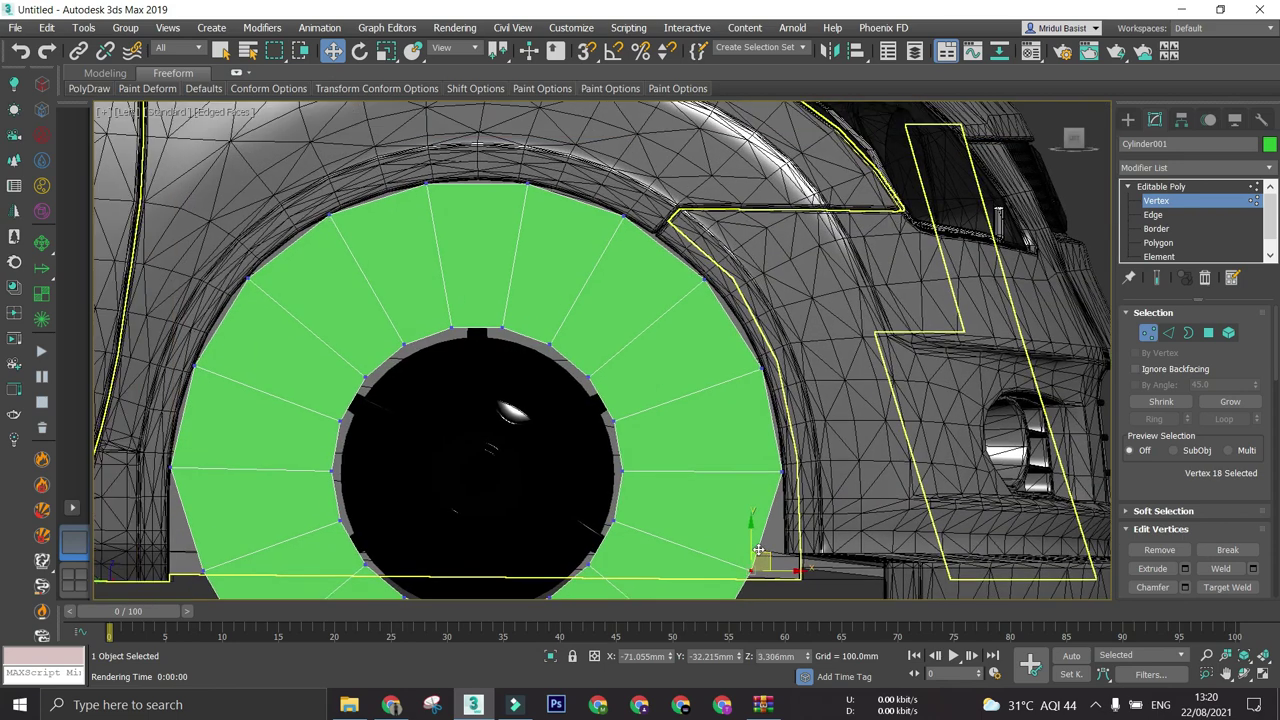
pyautogui.scroll(-2, 788, 527)
pyautogui.moveTo(788, 527); pyautogui.dragTo(856, 479, button='middle')
pyautogui.moveTo(533, 474); pyautogui.dragTo(517, 429, button='middle')
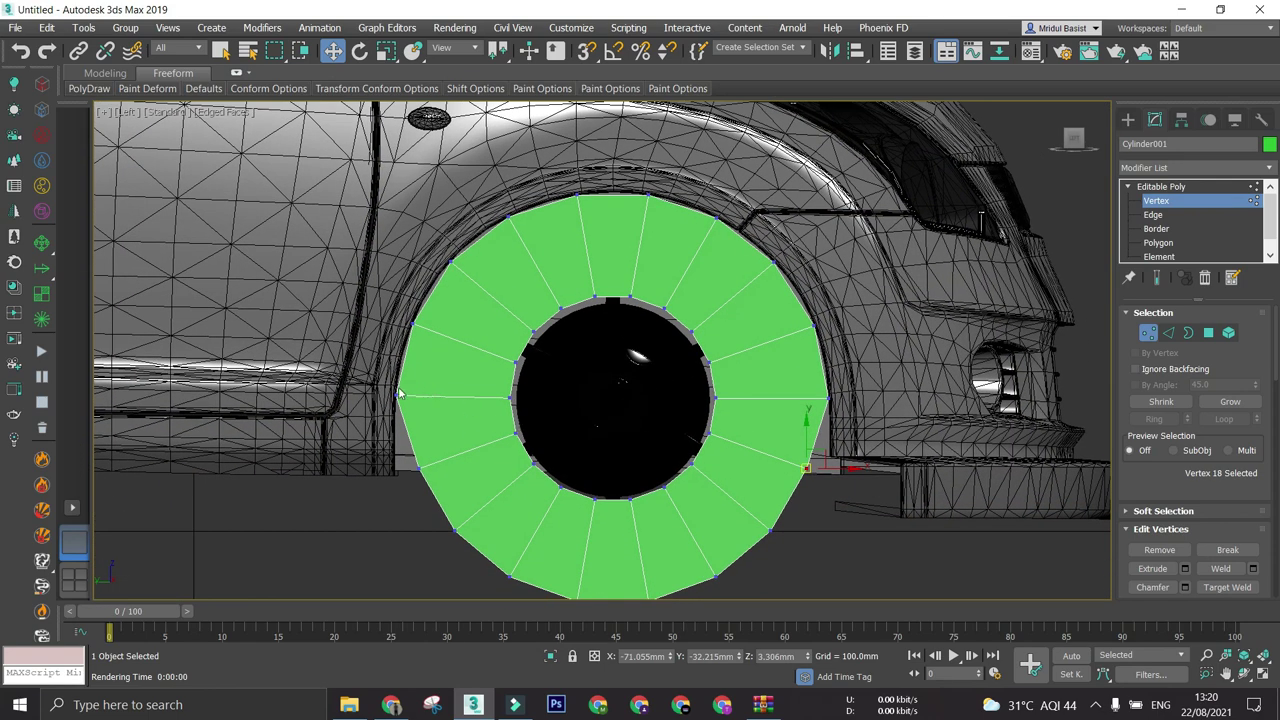
pyautogui.scroll(2, 397, 394)
pyautogui.moveTo(397, 395); pyautogui.dragTo(328, 485, button='middle')
pyautogui.click(329, 488)
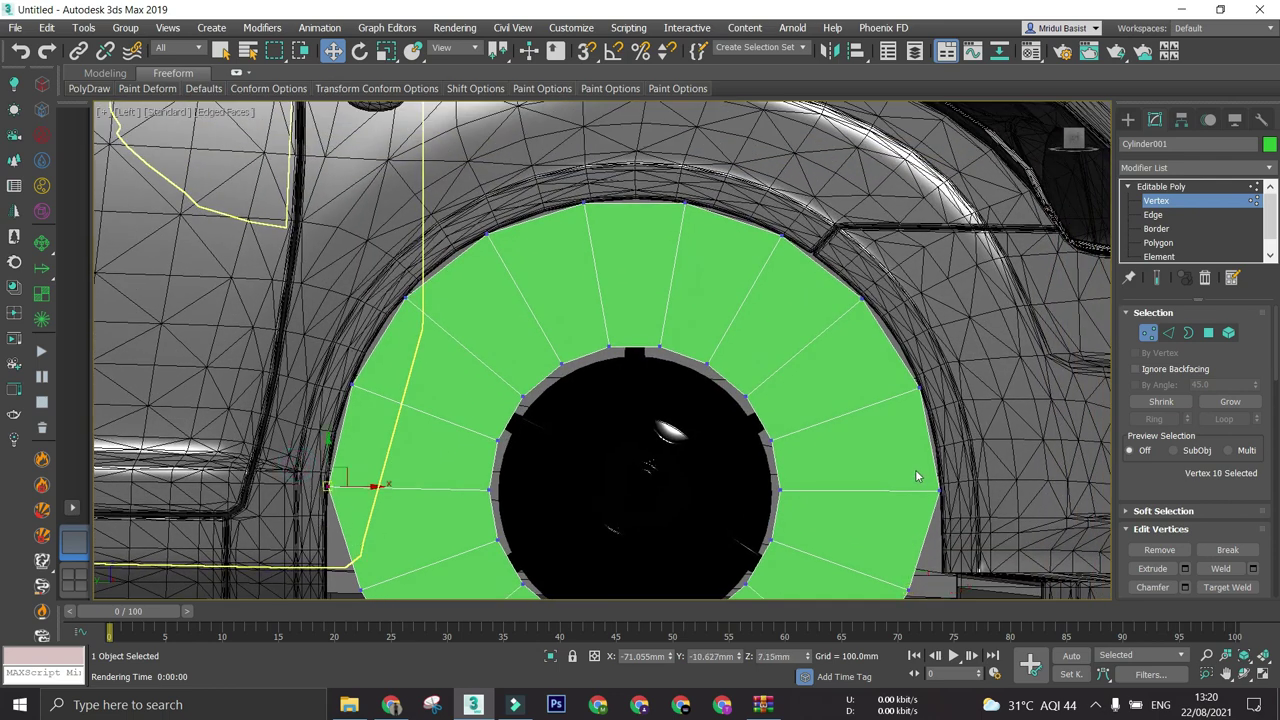
pyautogui.scroll(-3, 280, 500)
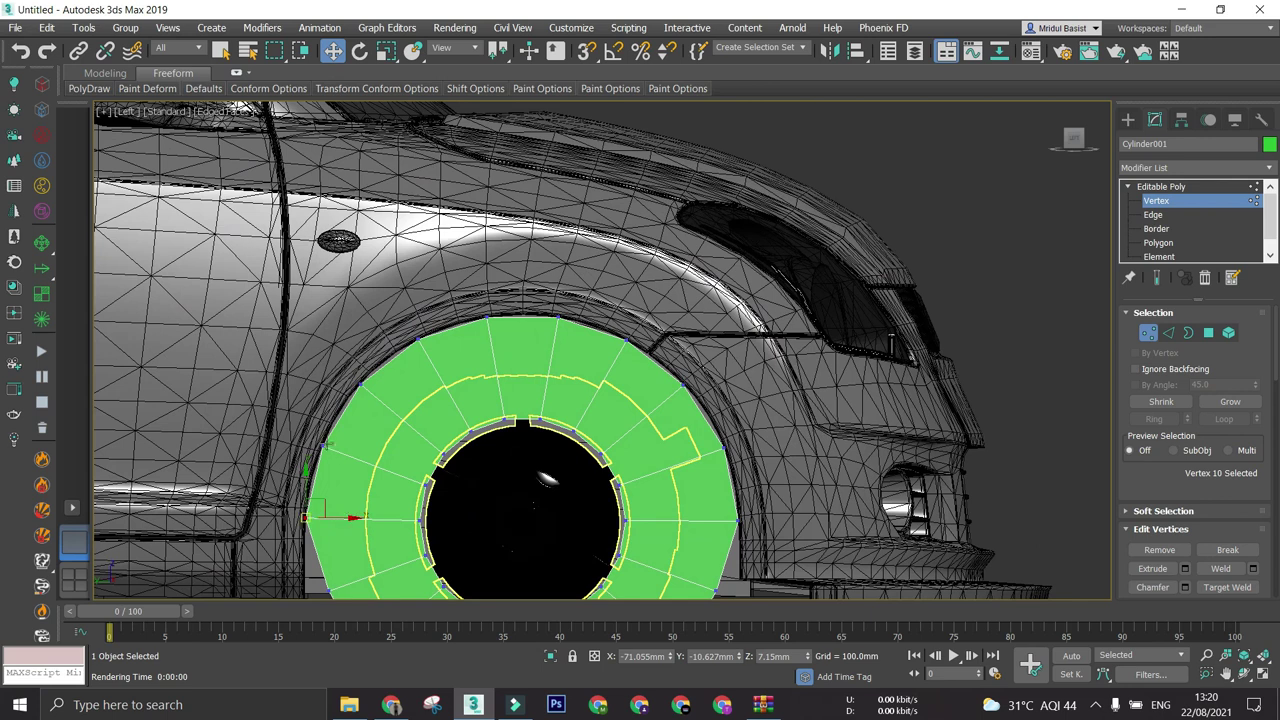
pyautogui.moveTo(344, 469); pyautogui.dragTo(352, 479)
pyautogui.keyDown('ctrl'); pyautogui.moveTo(713, 439); pyautogui.dragTo(747, 473); pyautogui.keyUp('ctrl')
pyautogui.moveTo(723, 468); pyautogui.dragTo(788, 438, button='middle')
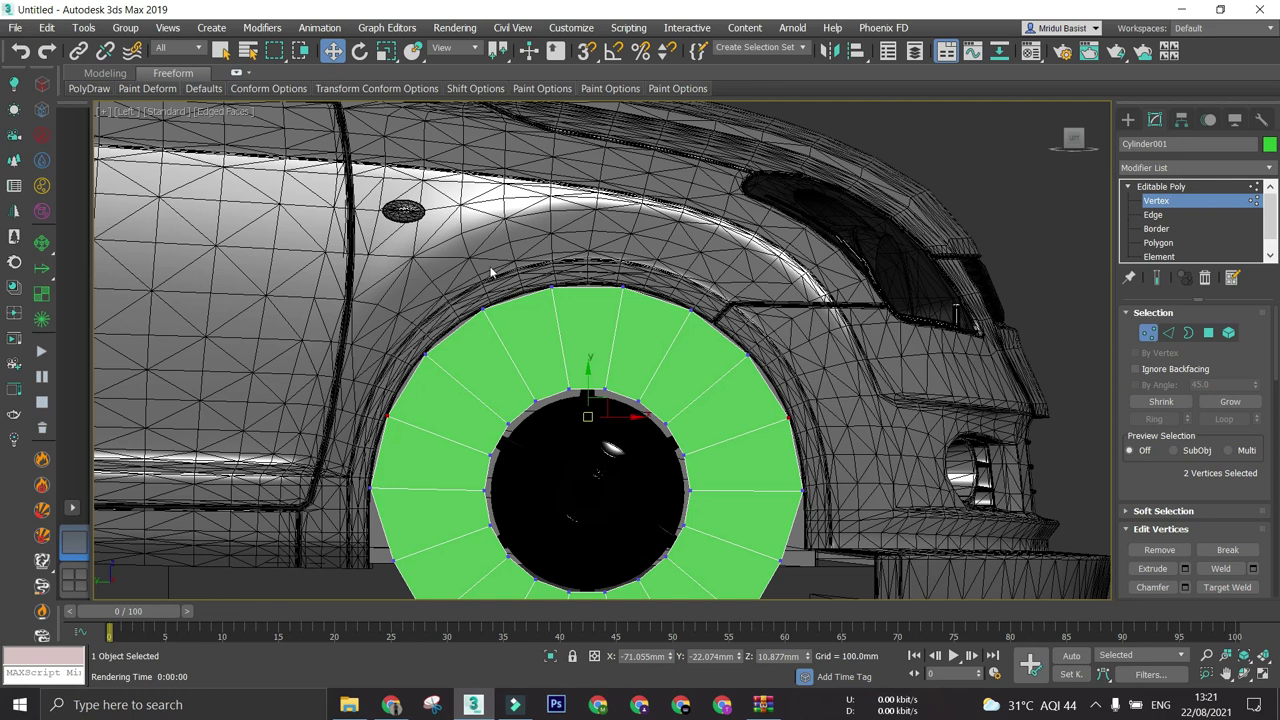
# - Delete all ring vertices below the upper arc, from the wheel's mid-height downward
pyautogui.moveTo(472, 428); pyautogui.dragTo(420, 348, button='middle')
pyautogui.moveTo(339, 314); pyautogui.dragTo(860, 557)
pyautogui.press('Delete')
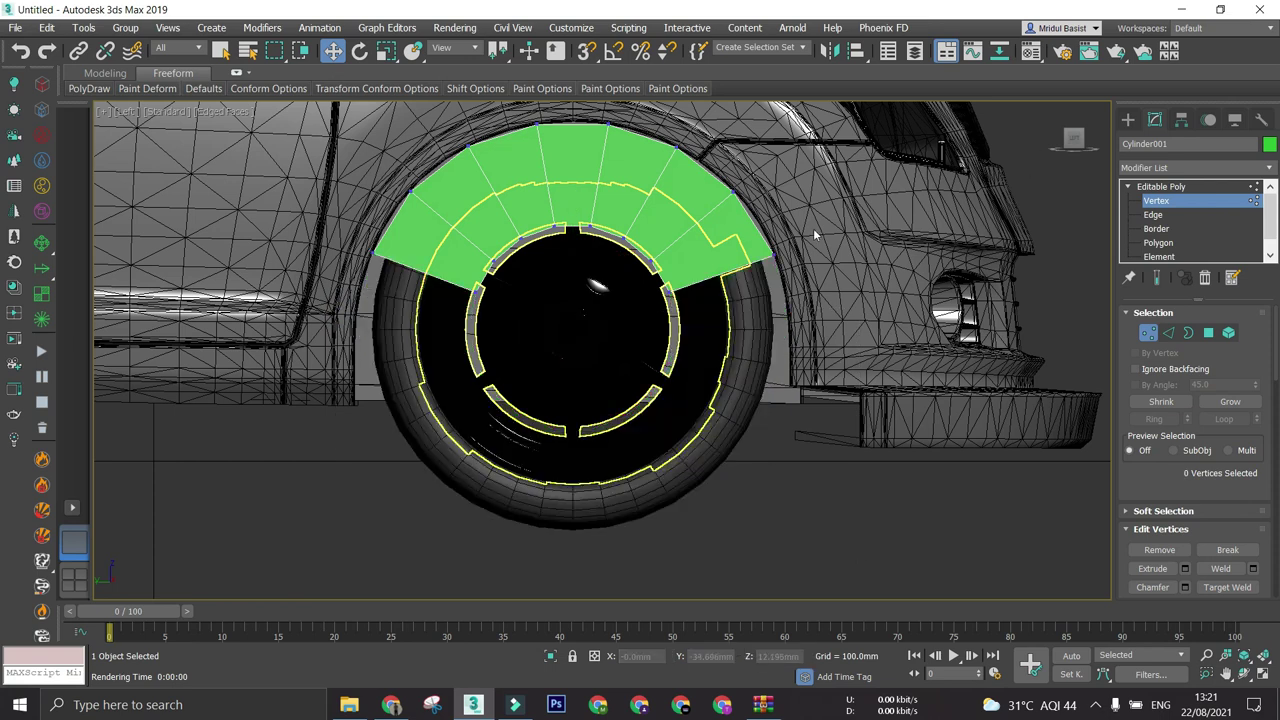
pyautogui.moveTo(817, 257); pyautogui.dragTo(835, 351, button='middle')
# - Return to the object level and make the arc see-through over the car
pyautogui.click(1194, 187)
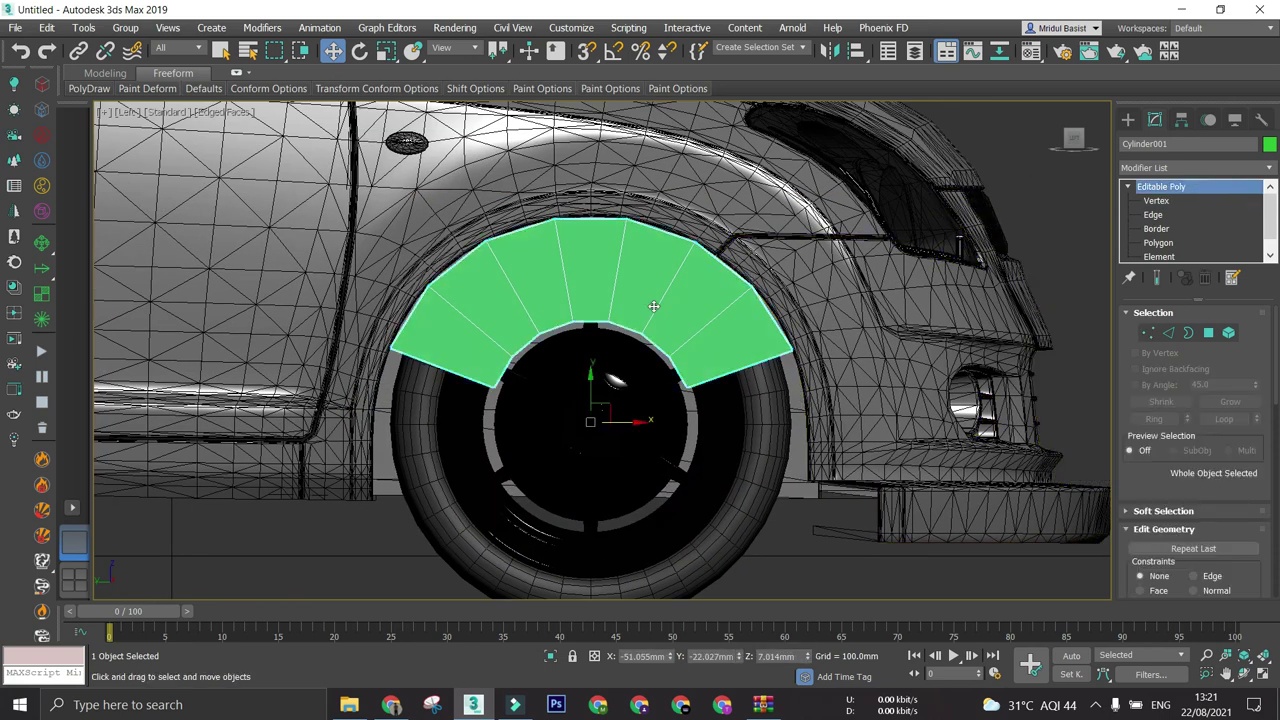
pyautogui.scroll(4, 653, 306)
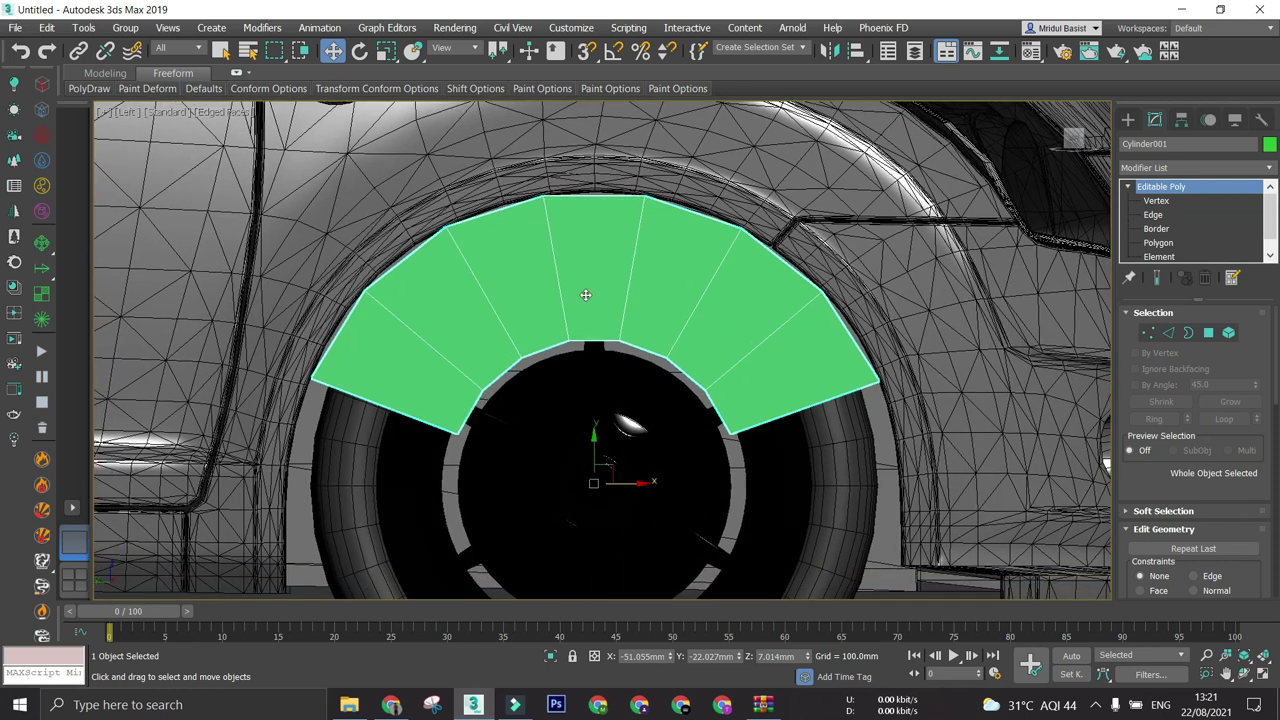
pyautogui.scroll(-4, 649, 279)
pyautogui.scroll(4, 637, 296)
pyautogui.hotkey('alt', 'x')
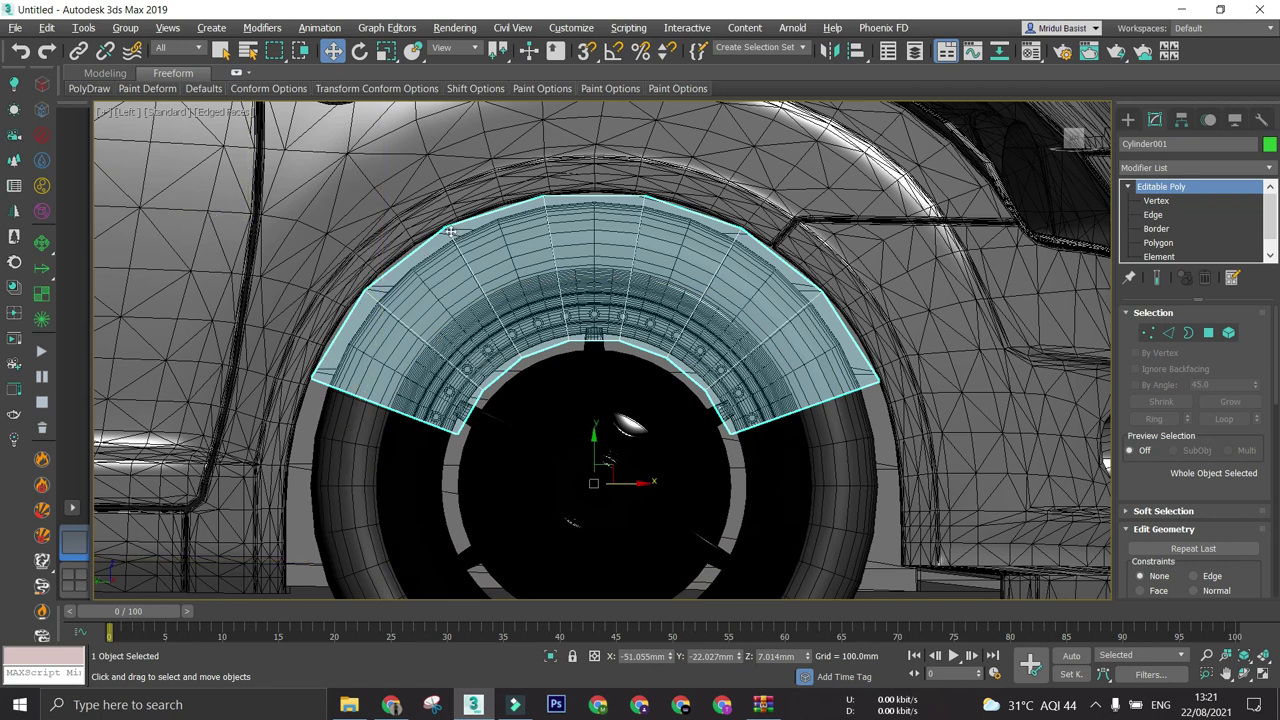
# - At the Edge sub-object level, select the arc's whole outer edge loop
pyautogui.click(1174, 216)
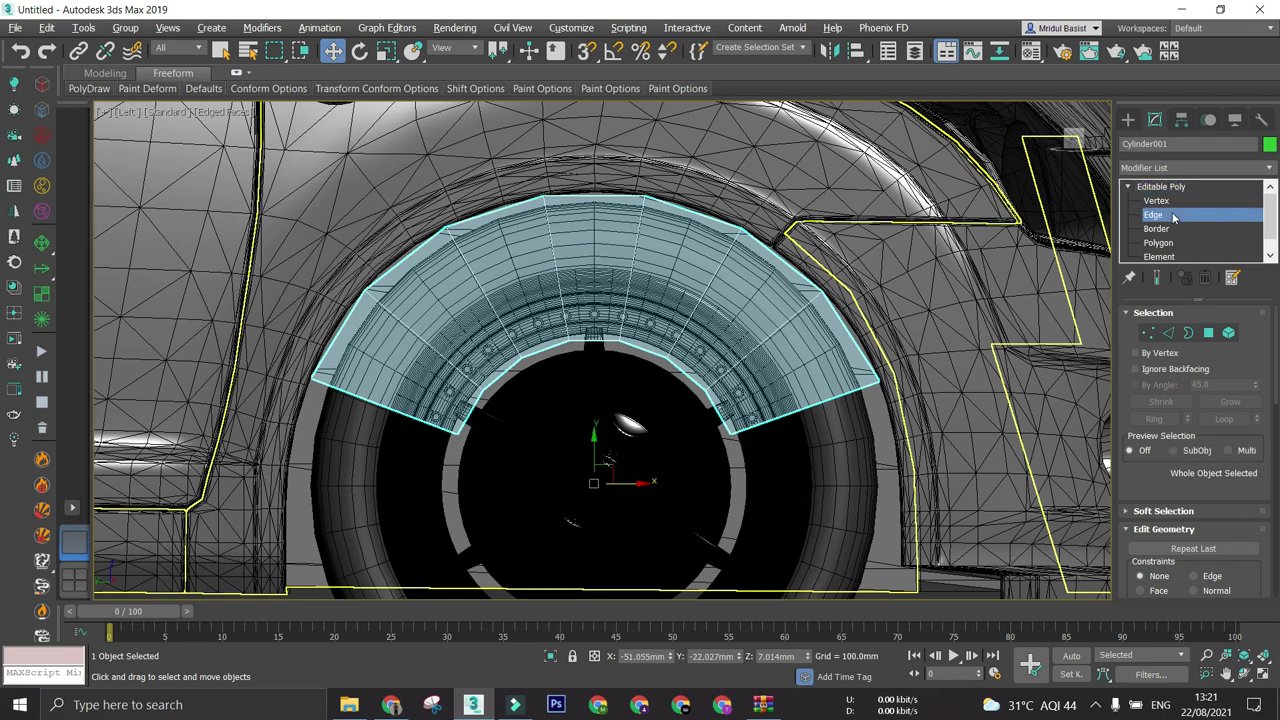
pyautogui.click(593, 196)
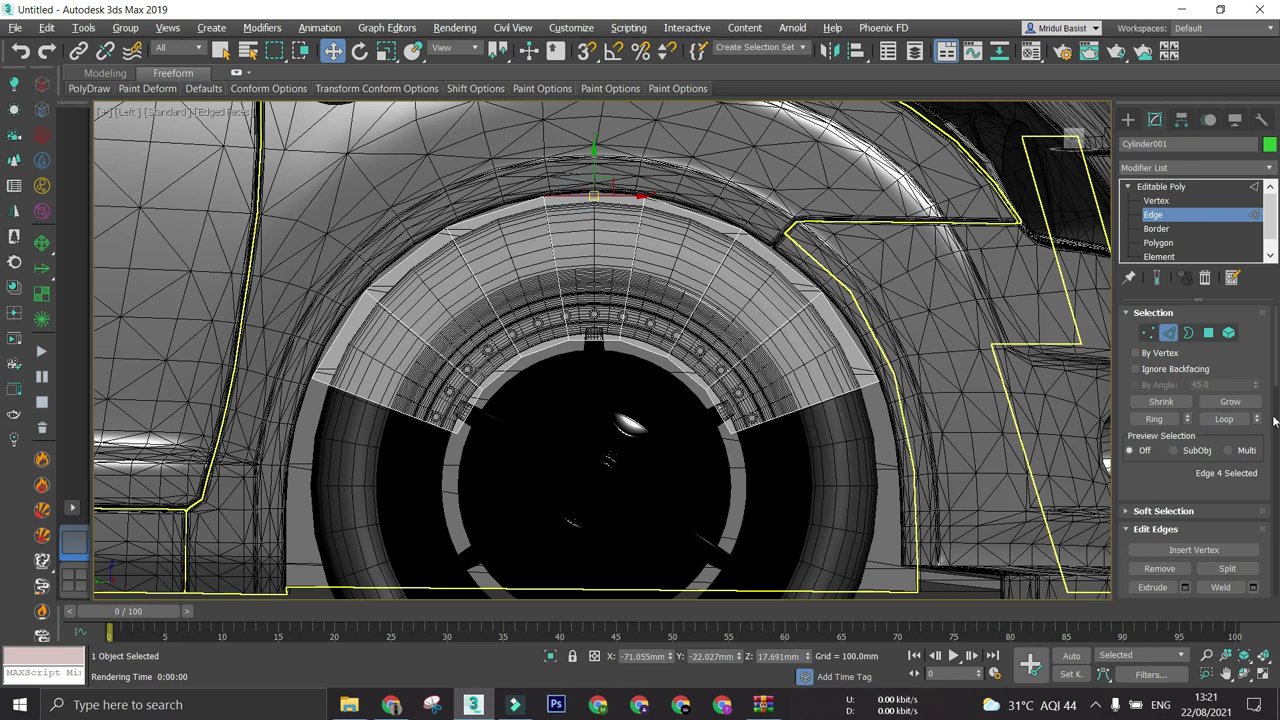
pyautogui.click(1231, 425)
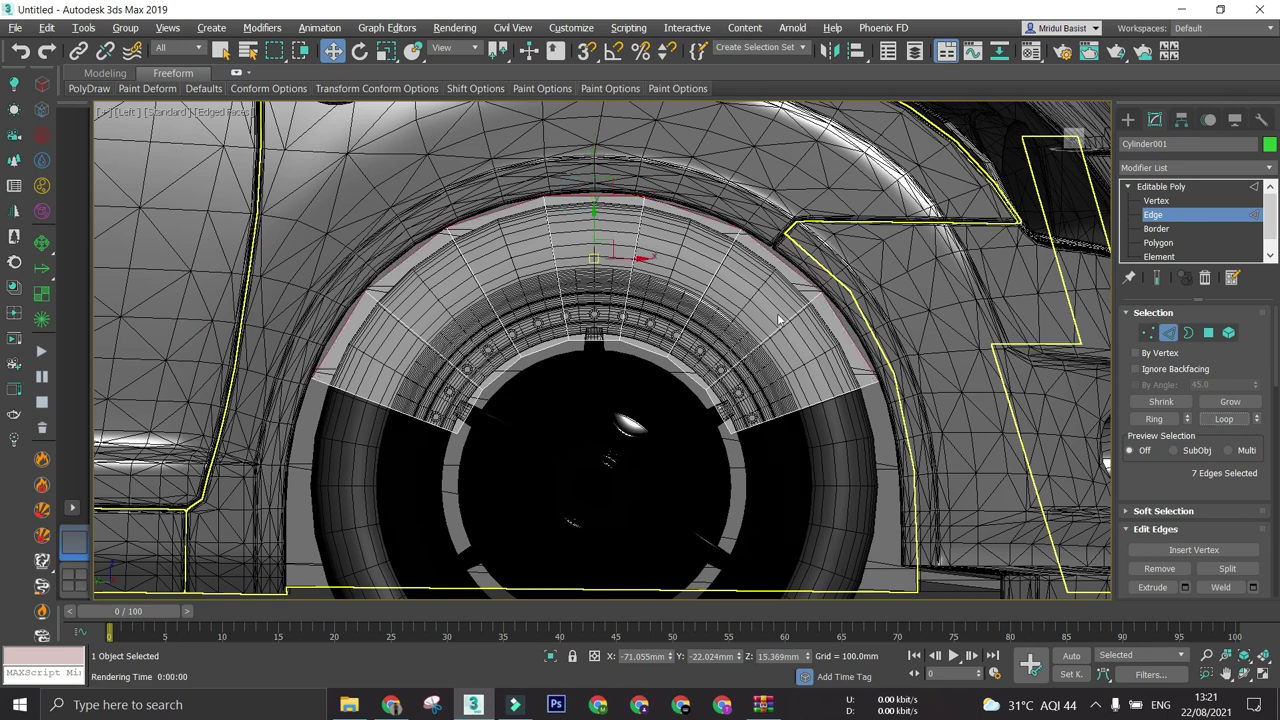
pyautogui.moveTo(664, 308); pyautogui.dragTo(688, 345, button='middle')
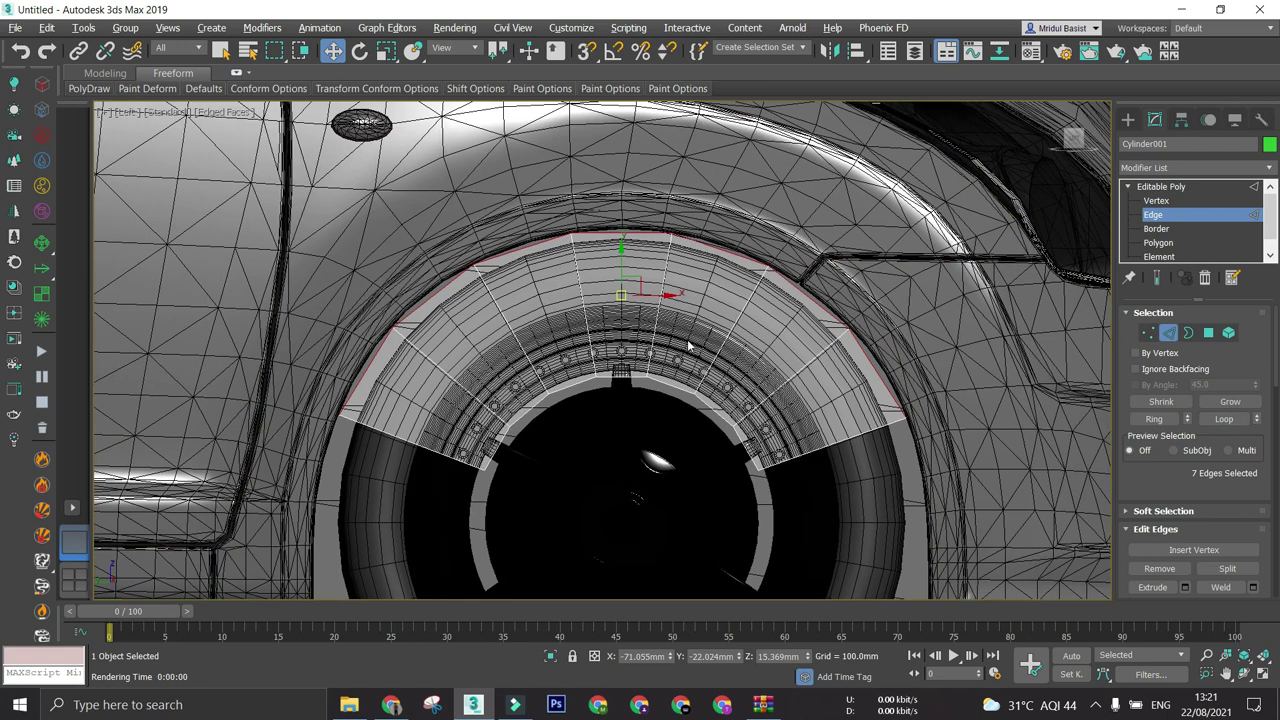
# - Extrude the outer edge loop outward over the fender by scaling a copy of it
pyautogui.press('r')
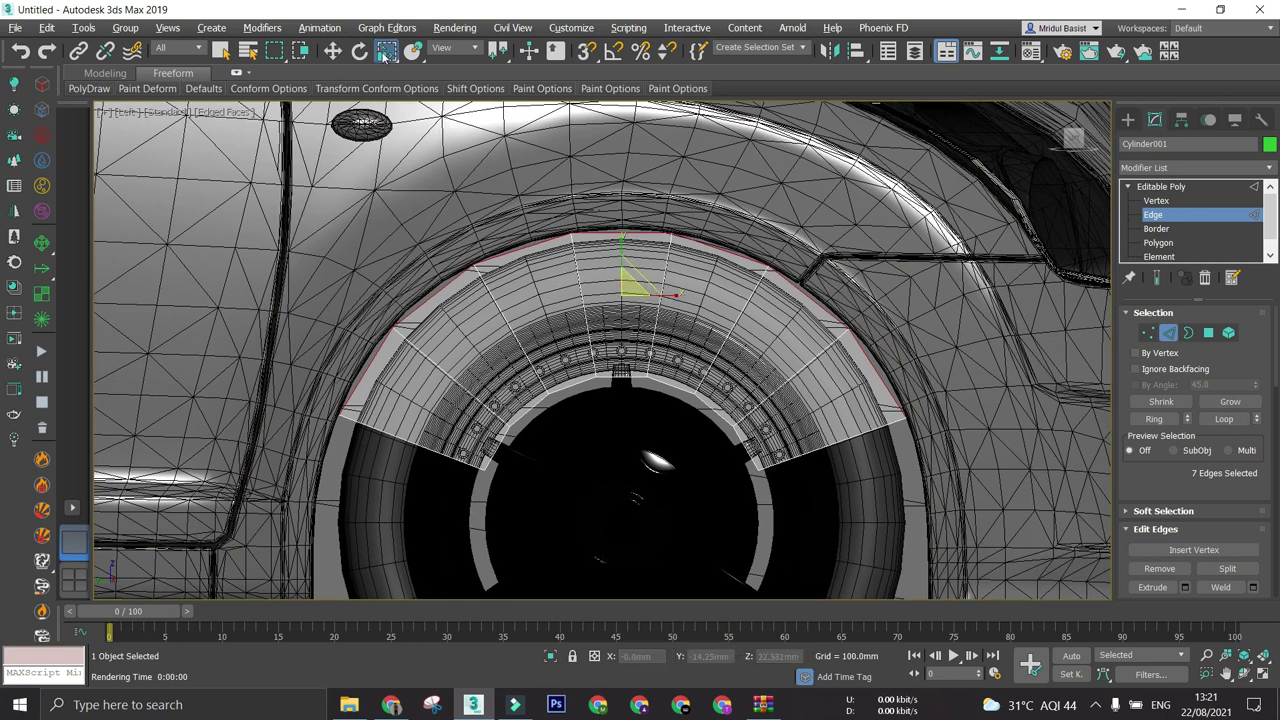
pyautogui.moveTo(387, 53)
pyautogui.mouseDown()
pyautogui.moveTo(388, 97)
pyautogui.moveTo(387, 78)
pyautogui.mouseUp()
pyautogui.keyDown('shift'); pyautogui.moveTo(631, 287); pyautogui.dragTo(650, 230); pyautogui.keyUp('shift')
pyautogui.moveTo(620, 288); pyautogui.dragTo(652, 322, button='middle')
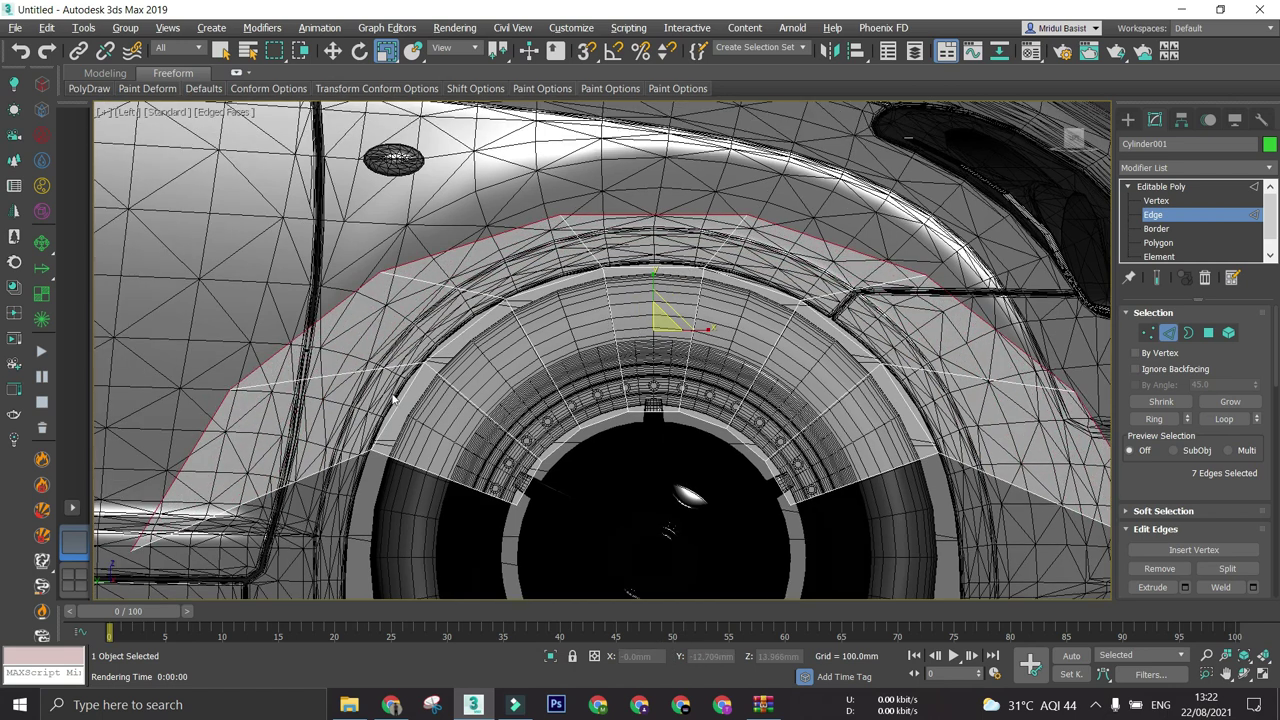
pyautogui.scroll(-3, 717, 291)
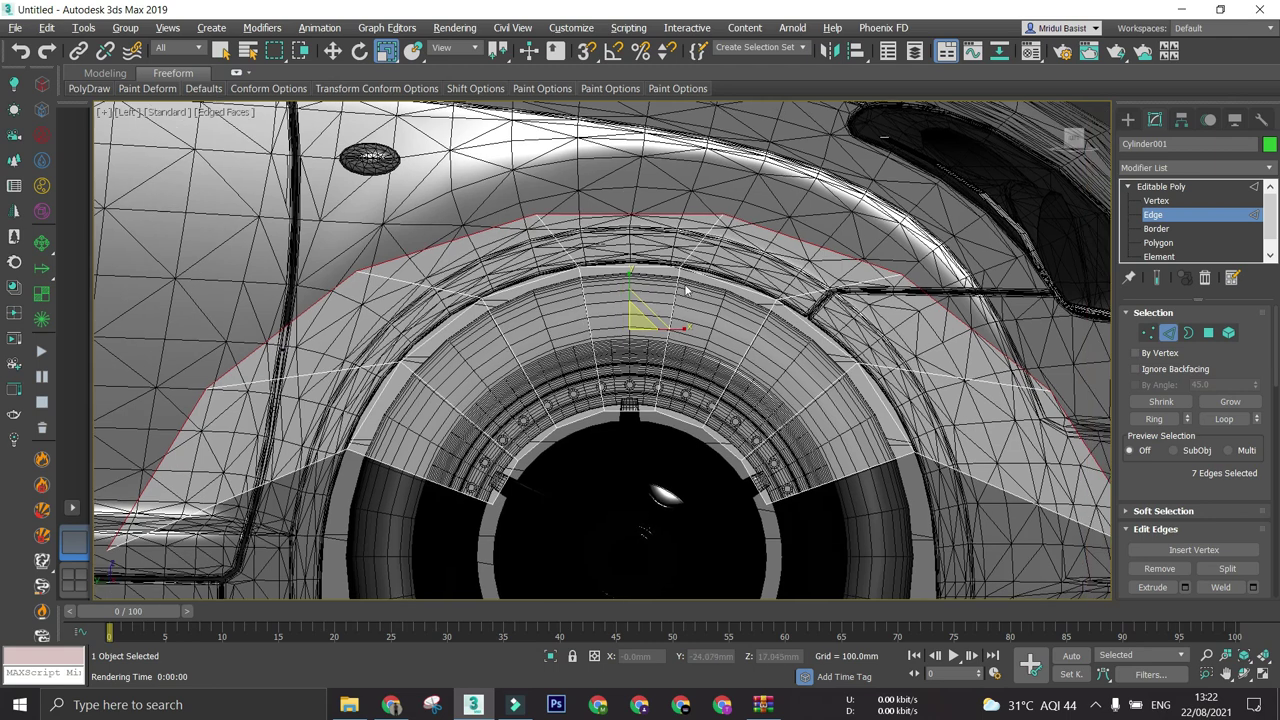
# - At the Vertex sub-object level, move the two foremost outer vertices of the new strip inward, closer to the wheel arch
pyautogui.click(1200, 201)
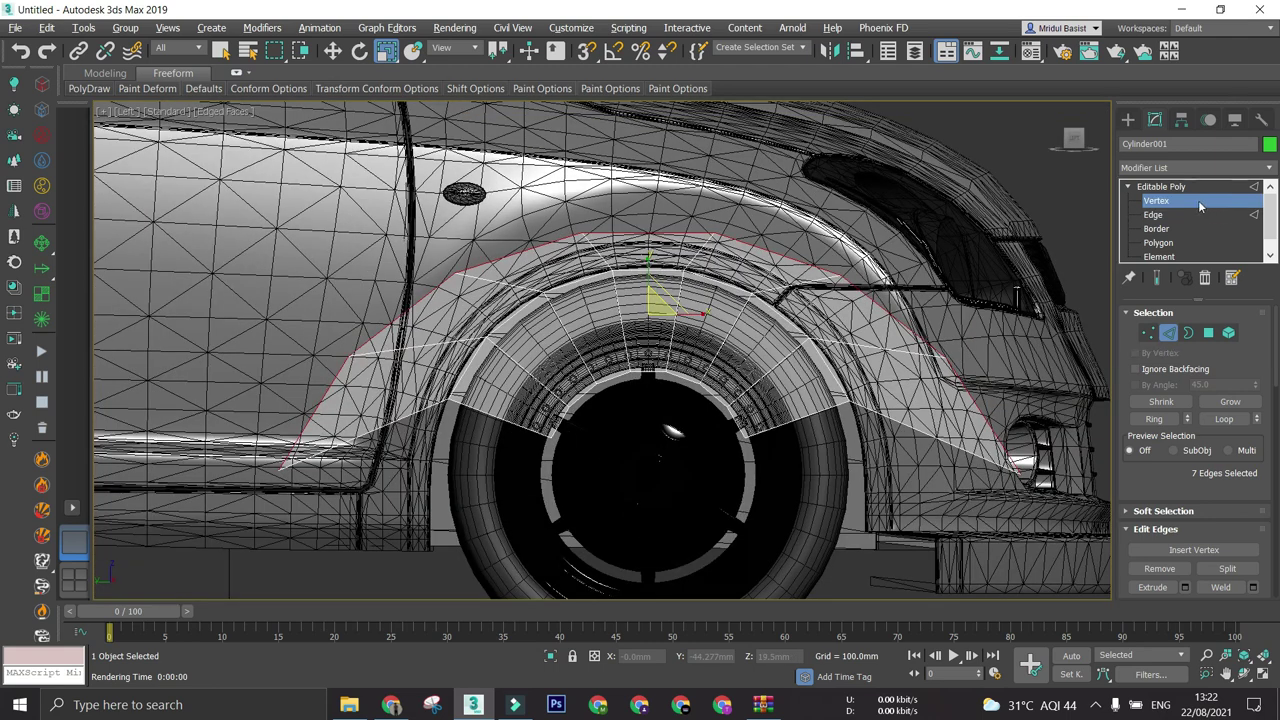
pyautogui.click(1018, 468)
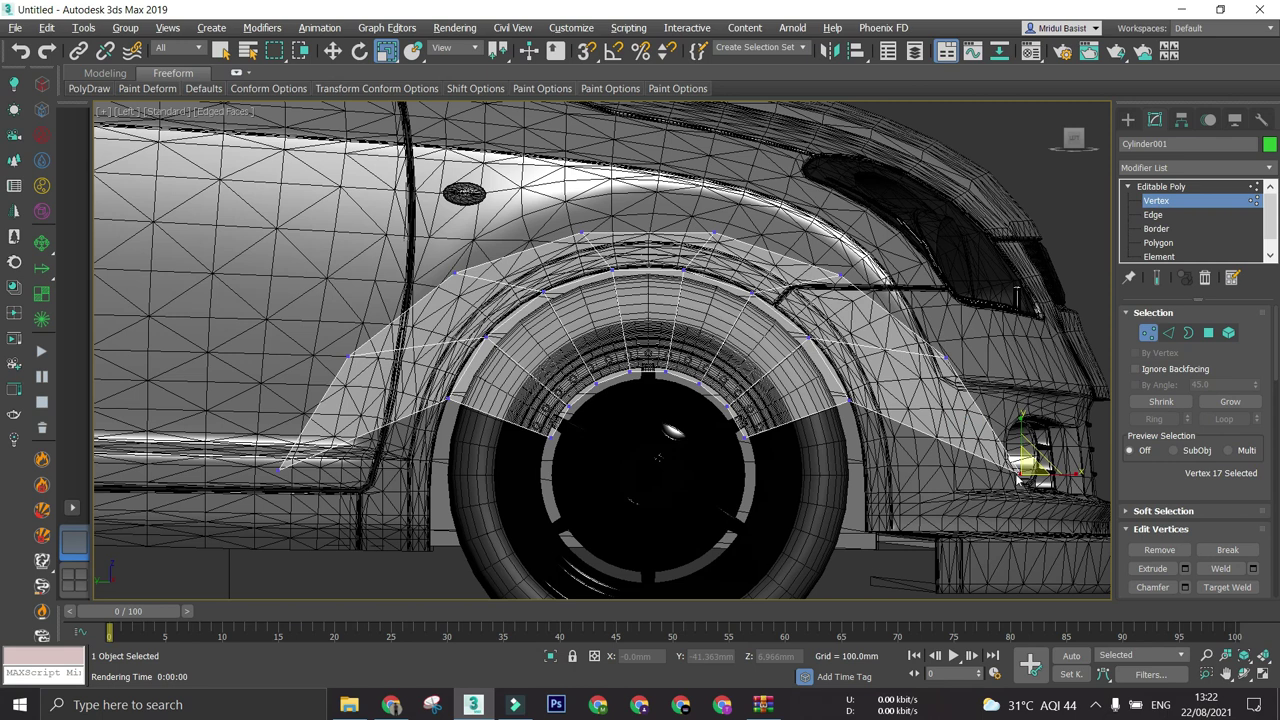
pyautogui.press('w')
pyautogui.moveTo(1022, 478); pyautogui.dragTo(901, 385)
pyautogui.scroll(3, 900, 371)
pyautogui.click(992, 347)
pyautogui.moveTo(991, 345); pyautogui.dragTo(805, 231)
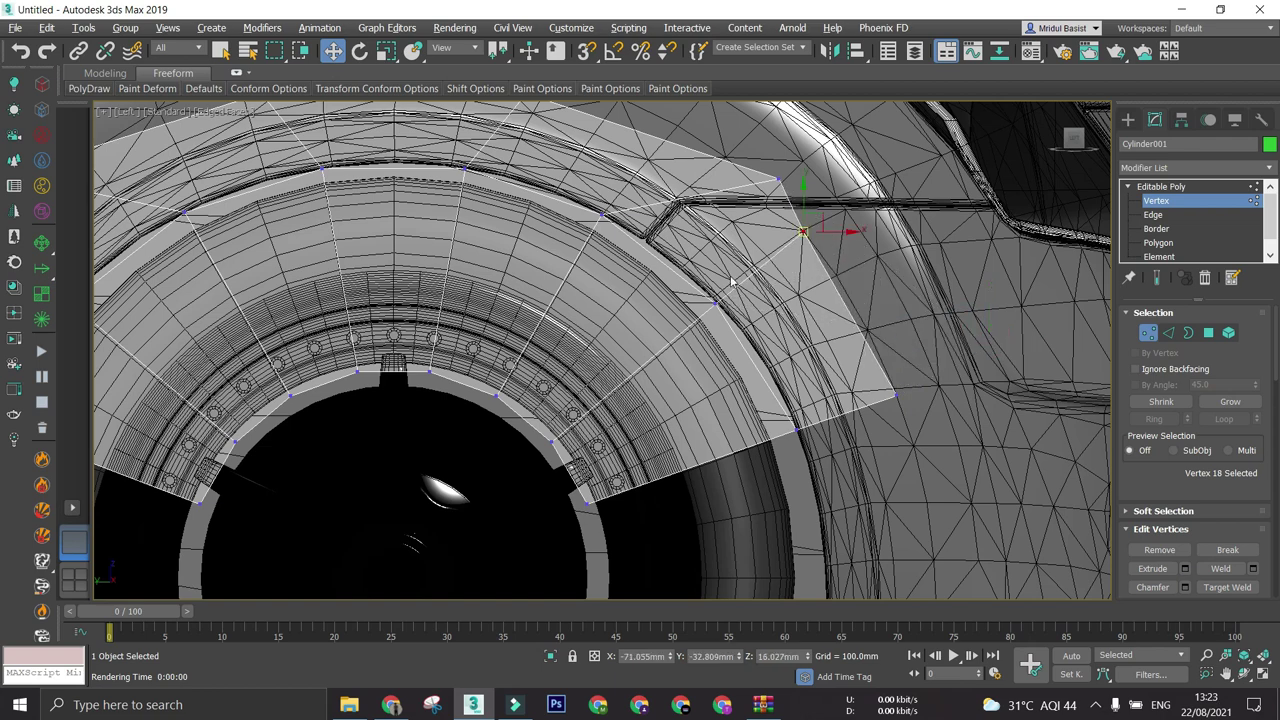
pyautogui.scroll(-2, 790, 393)
pyautogui.moveTo(791, 394); pyautogui.dragTo(938, 470, button='middle')
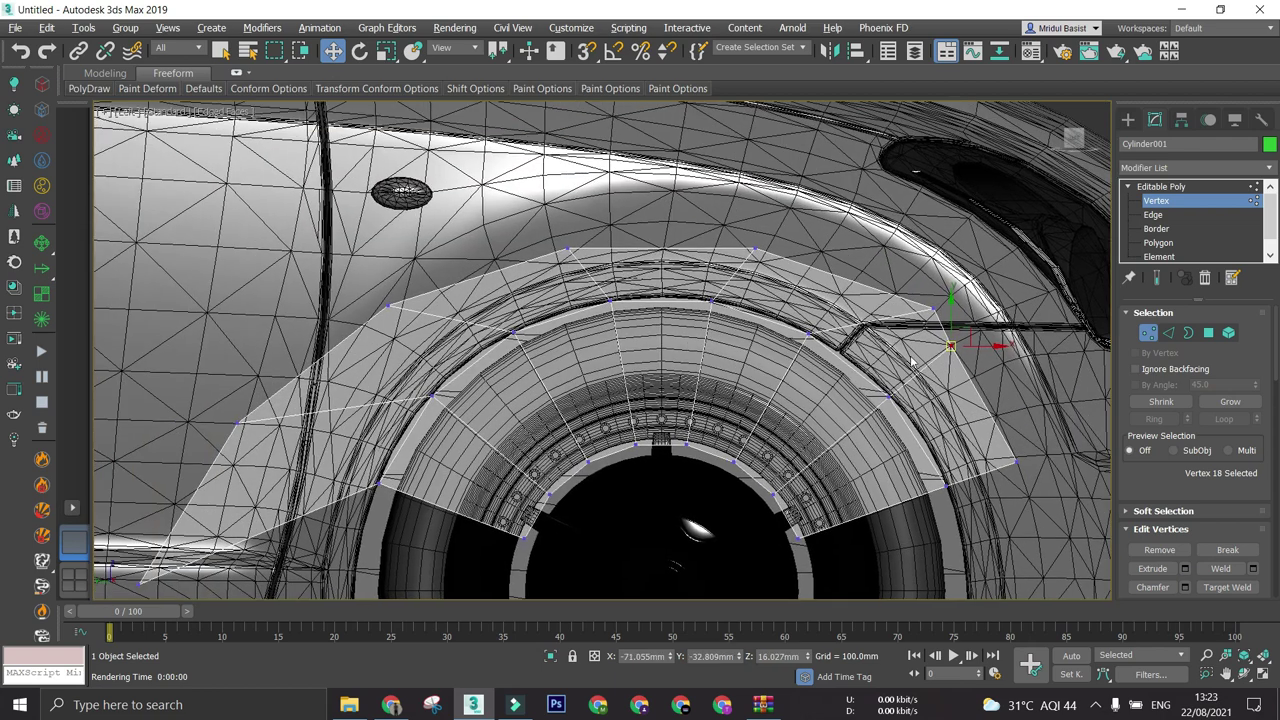
# - Move the strip's third outer vertex from the front inward, in line with its radial edge
pyautogui.scroll(3, 913, 353)
pyautogui.click(908, 243)
pyautogui.click(955, 271)
pyautogui.moveTo(955, 271); pyautogui.dragTo(786, 190)
pyautogui.scroll(-3, 808, 270)
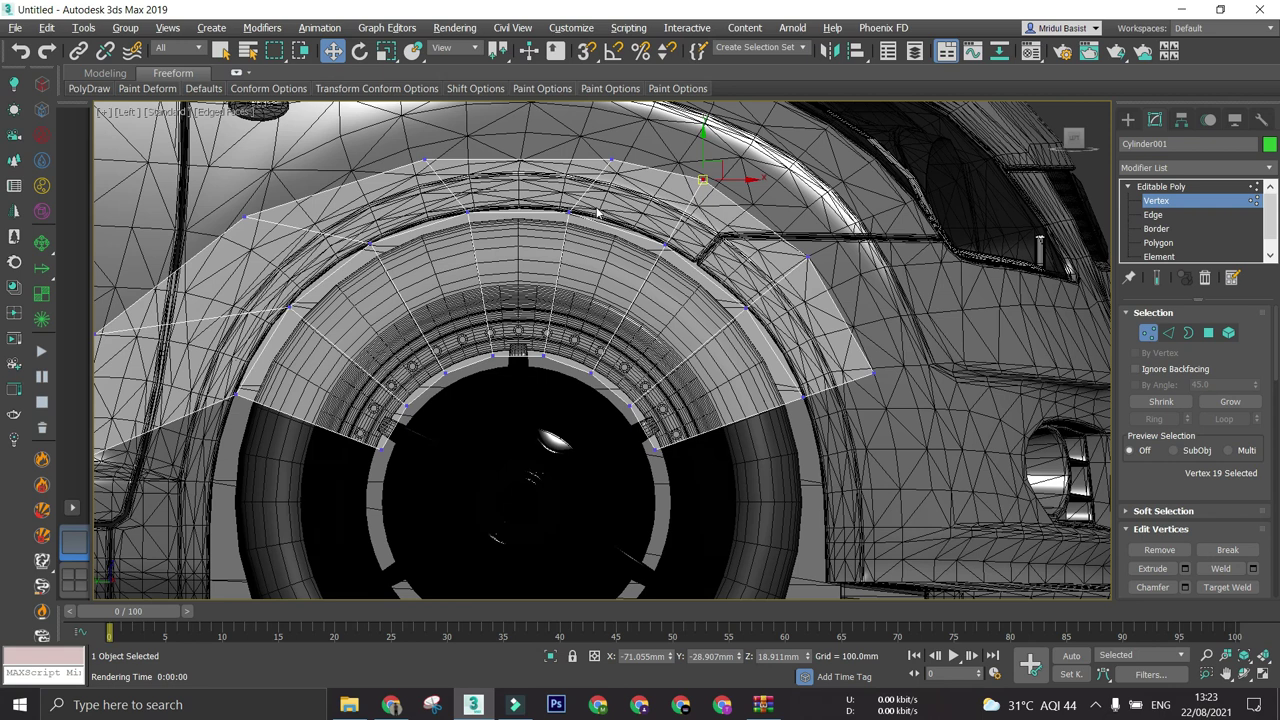
pyautogui.moveTo(604, 220); pyautogui.dragTo(672, 270, button='middle')
# - Adjust the outer vertices at the crown and upper front of the strip to form an even curve
pyautogui.click(675, 217)
pyautogui.moveTo(675, 217); pyautogui.dragTo(653, 200)
pyautogui.moveTo(769, 239); pyautogui.dragTo(774, 237)
pyautogui.moveTo(510, 242); pyautogui.dragTo(594, 240, button='middle')
pyautogui.moveTo(573, 216); pyautogui.dragTo(595, 196)
# - Move the strip's three rear outer vertices inward to follow the wheel arch curve
pyautogui.moveTo(394, 274); pyautogui.dragTo(479, 241)
pyautogui.moveTo(238, 391); pyautogui.dragTo(309, 340, button='middle')
pyautogui.moveTo(315, 340); pyautogui.dragTo(458, 270)
pyautogui.moveTo(218, 500); pyautogui.dragTo(405, 378)
# - Fine-tune the outer end vertices at the front and rear of the strip so both sides match
pyautogui.moveTo(780, 372); pyautogui.dragTo(667, 394, button='middle')
pyautogui.moveTo(981, 402); pyautogui.dragTo(966, 404)
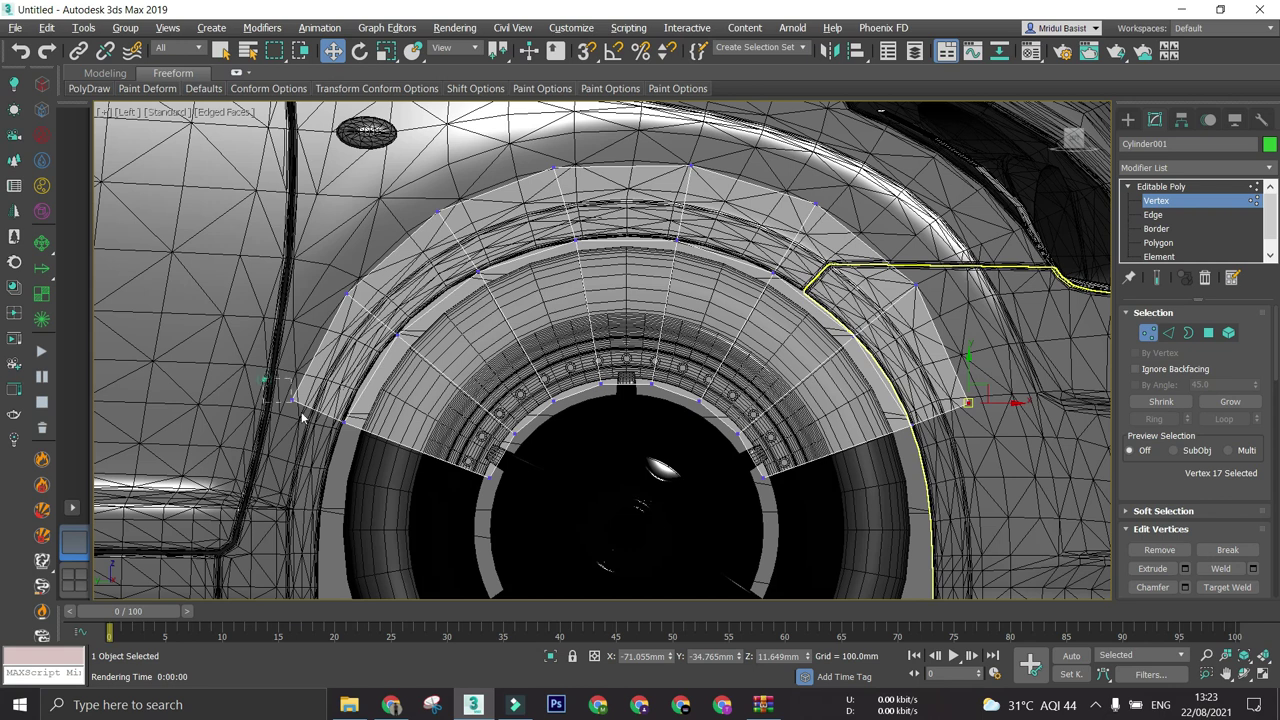
pyautogui.moveTo(302, 418); pyautogui.dragTo(300, 416)
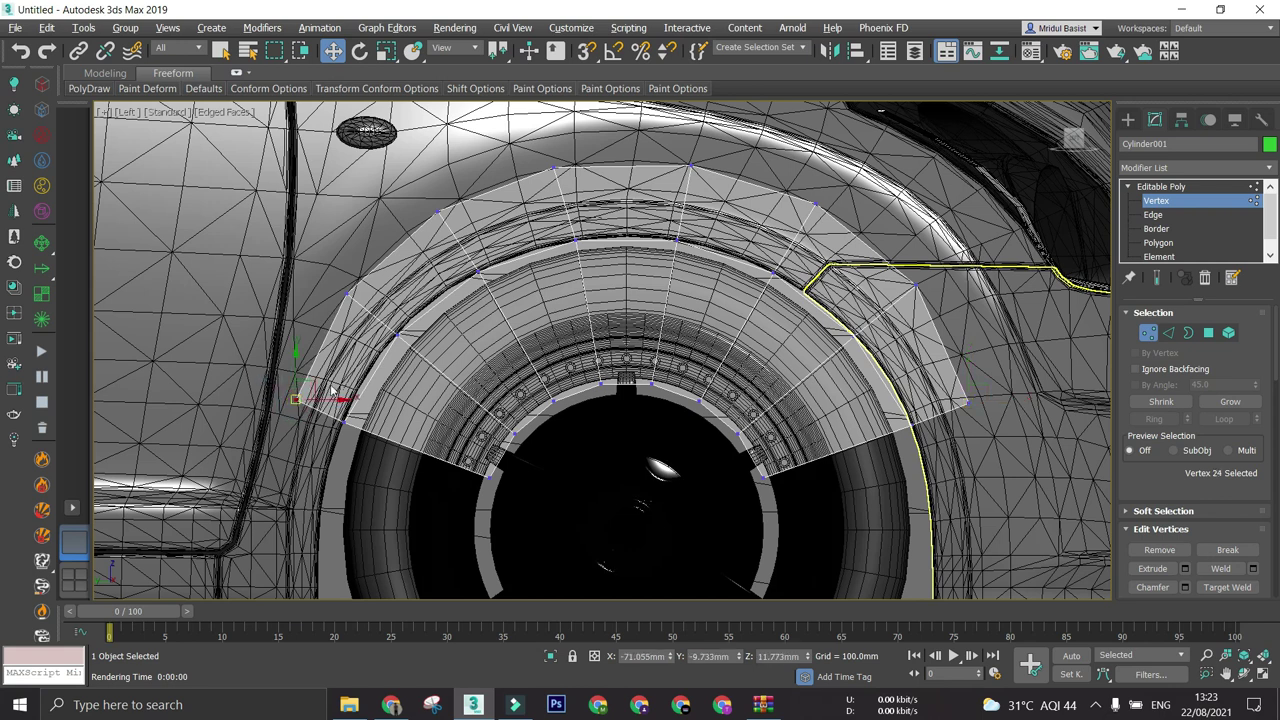
pyautogui.scroll(-5, 596, 412)
pyautogui.scroll(5, 536, 442)
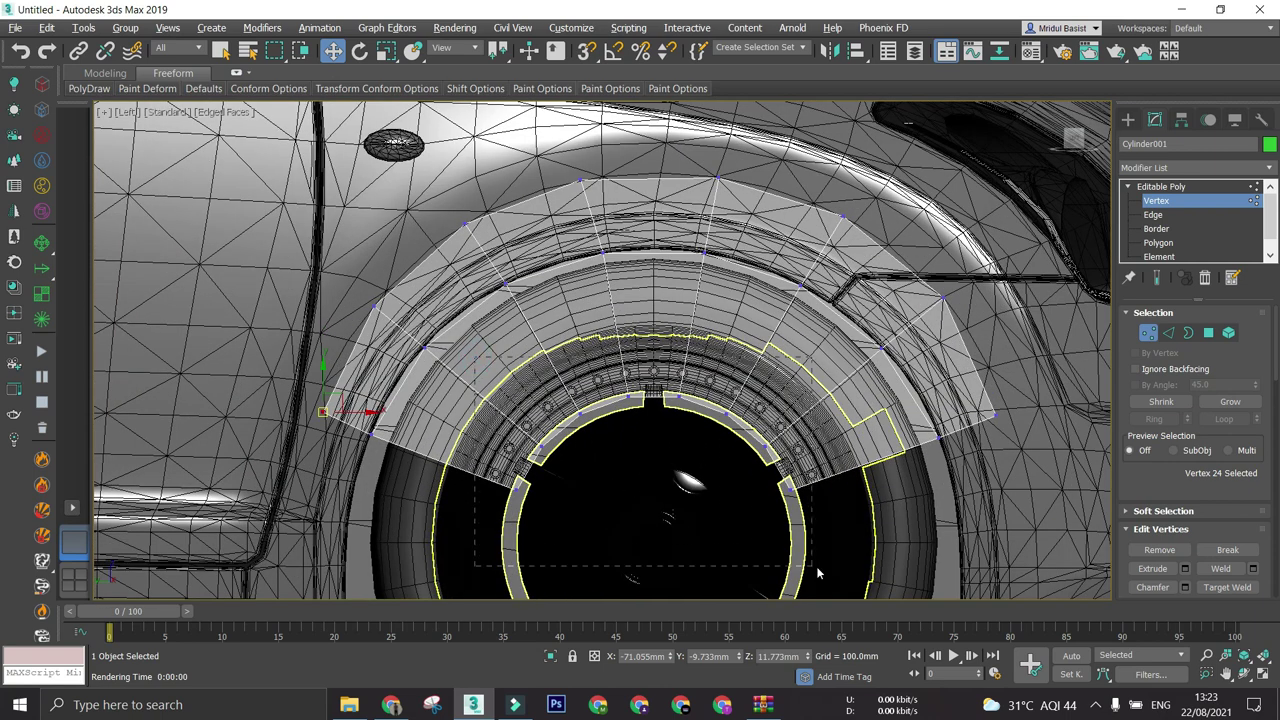
# - Delete the inner row of vertices around the wheel, keeping only the strip over the fender
pyautogui.moveTo(817, 572); pyautogui.dragTo(817, 572)
pyautogui.press('Delete')
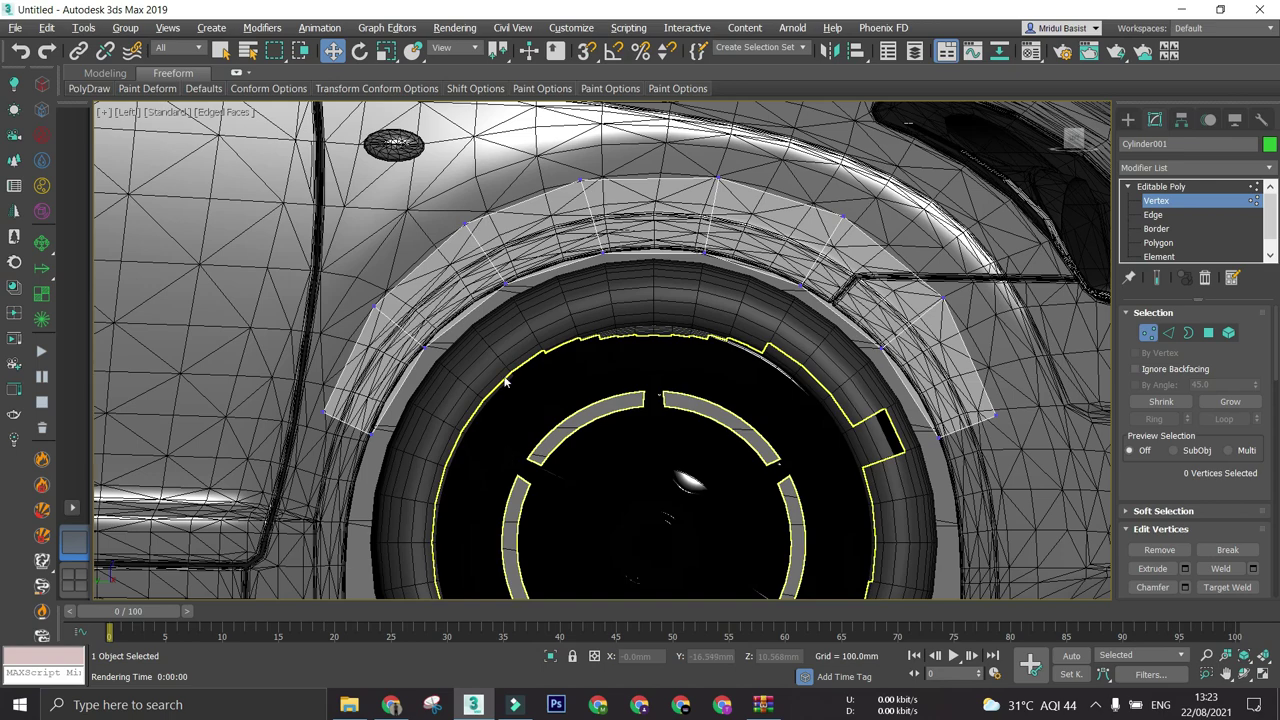
pyautogui.scroll(-10, 578, 330)
pyautogui.moveTo(582, 264); pyautogui.dragTo(608, 340, button='middle')
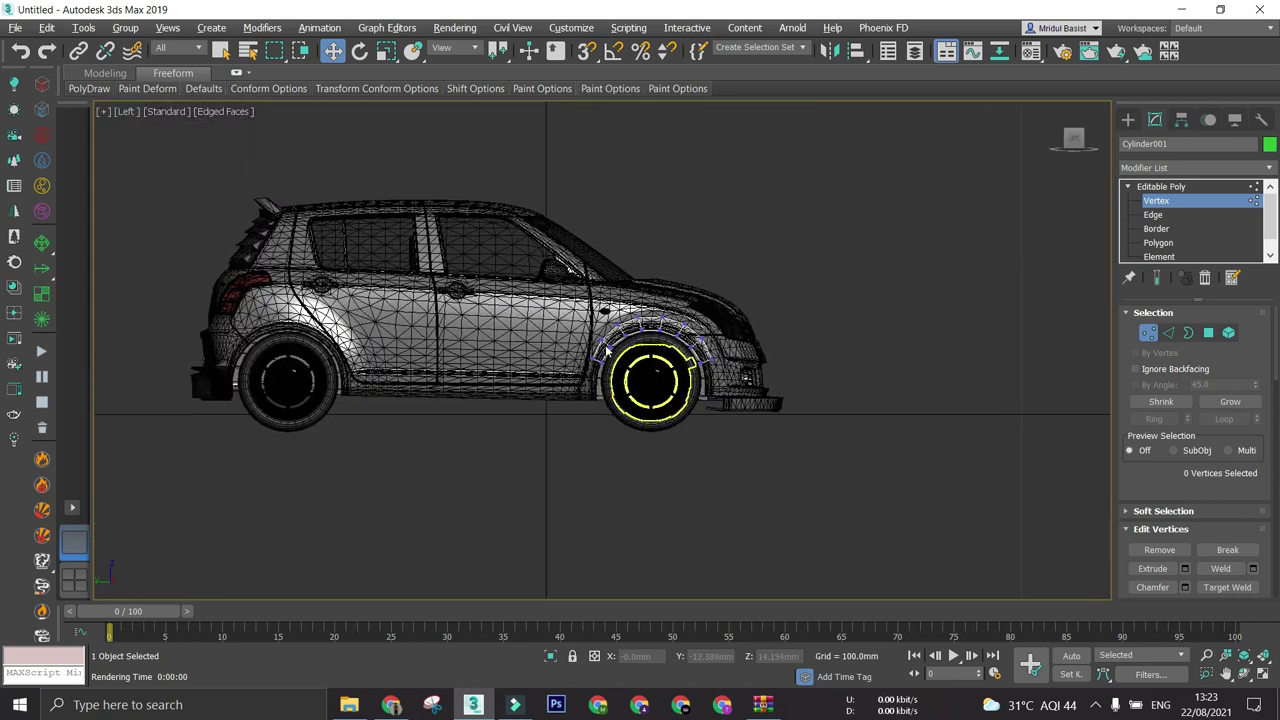
pyautogui.scroll(8, 668, 342)
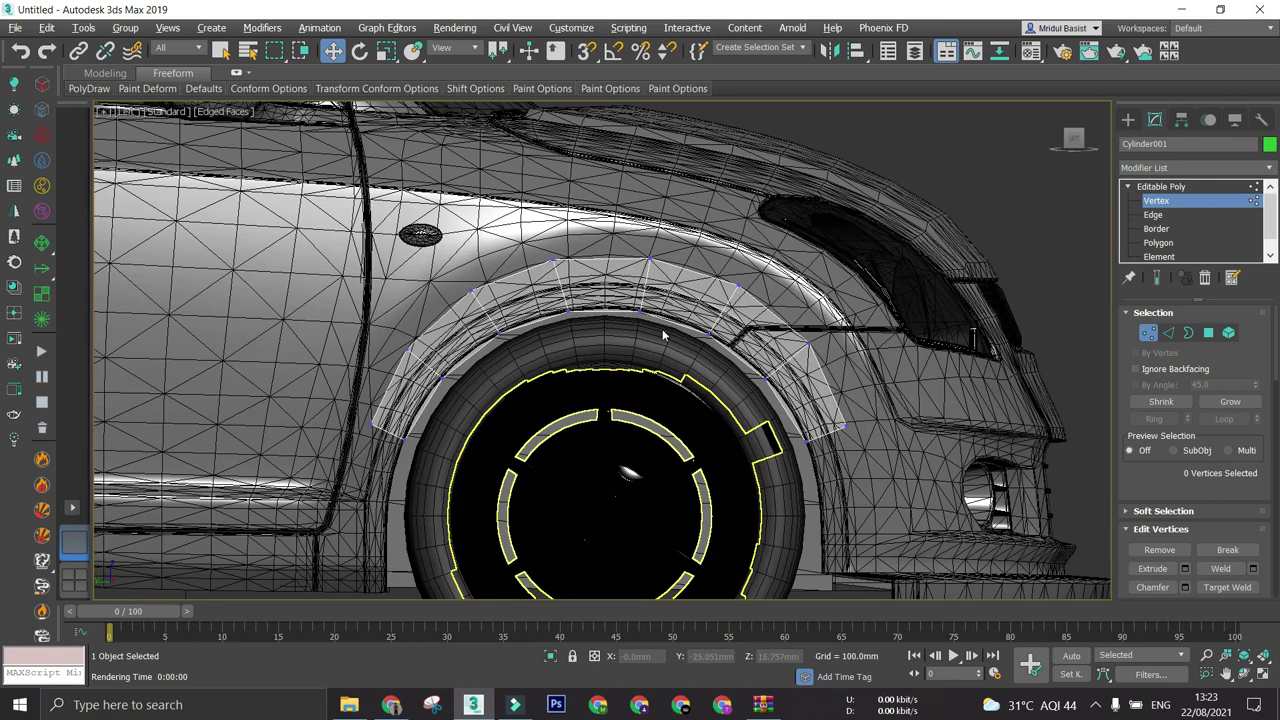
# - Nudge the strip's upper front outer vertex into line with the curve and finish vertex editing
pyautogui.click(868, 349)
pyautogui.moveTo(868, 349); pyautogui.dragTo(866, 349)
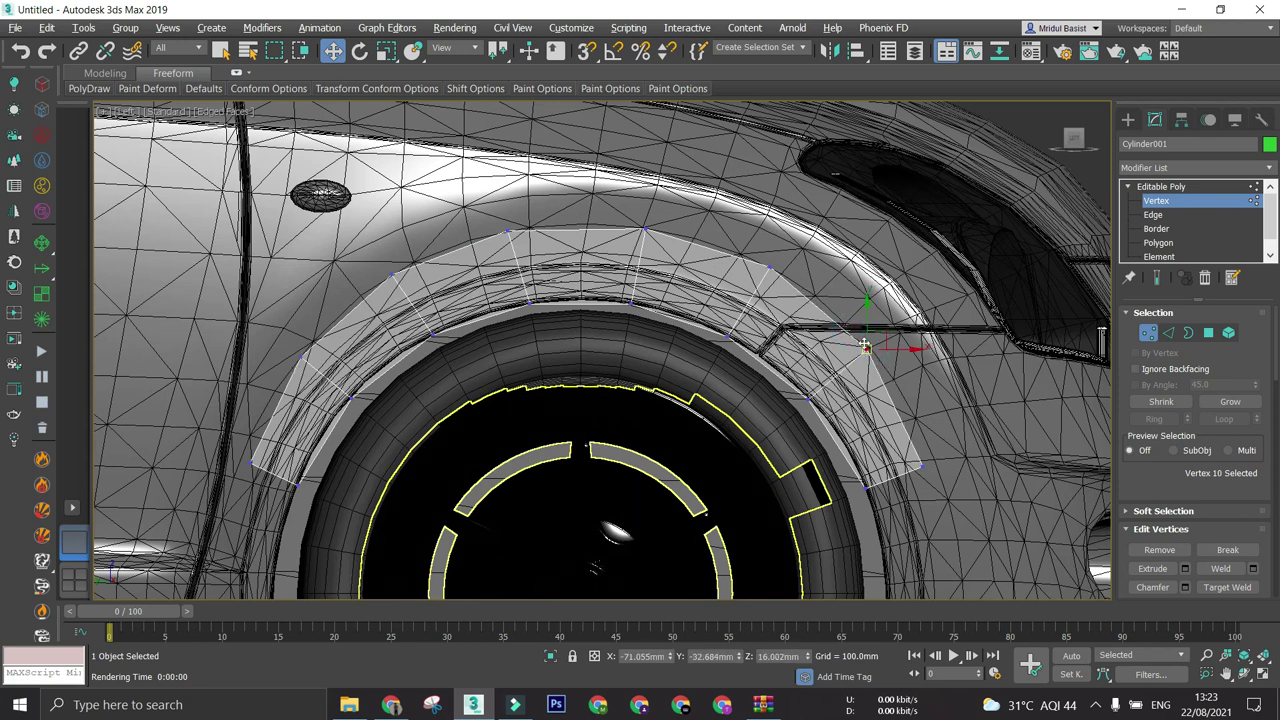
pyautogui.click(767, 268)
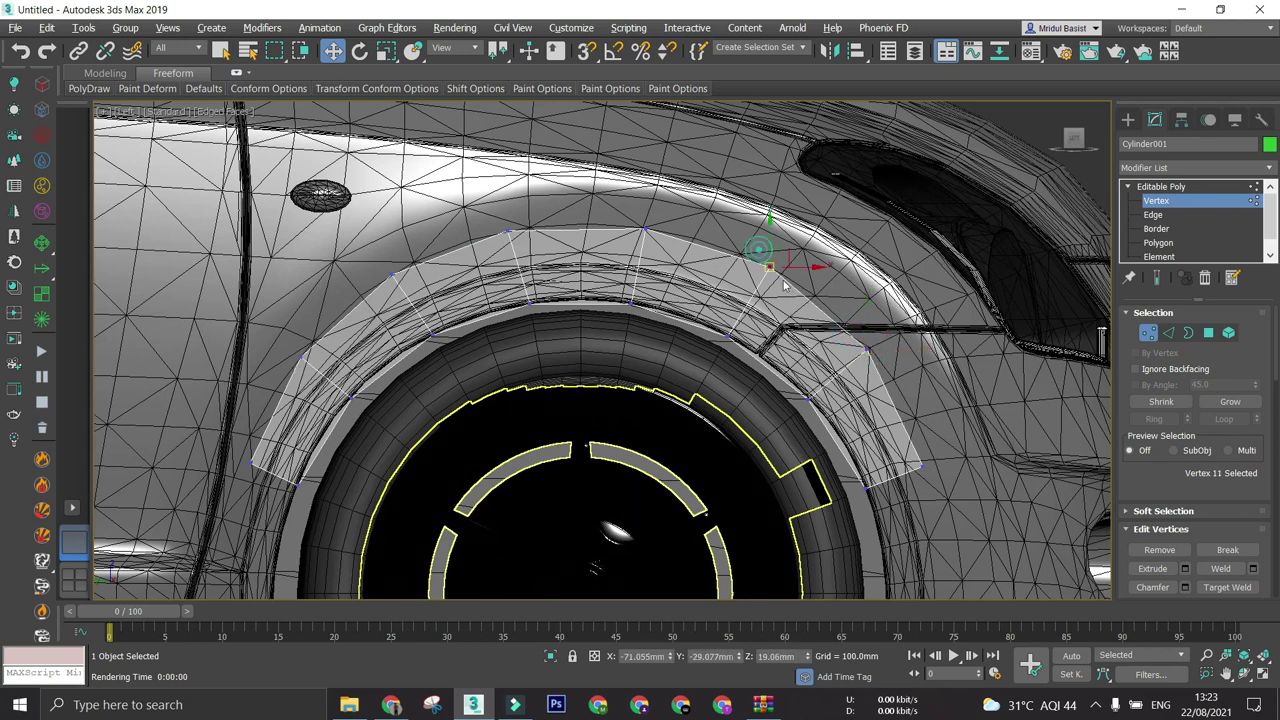
pyautogui.click(1164, 187)
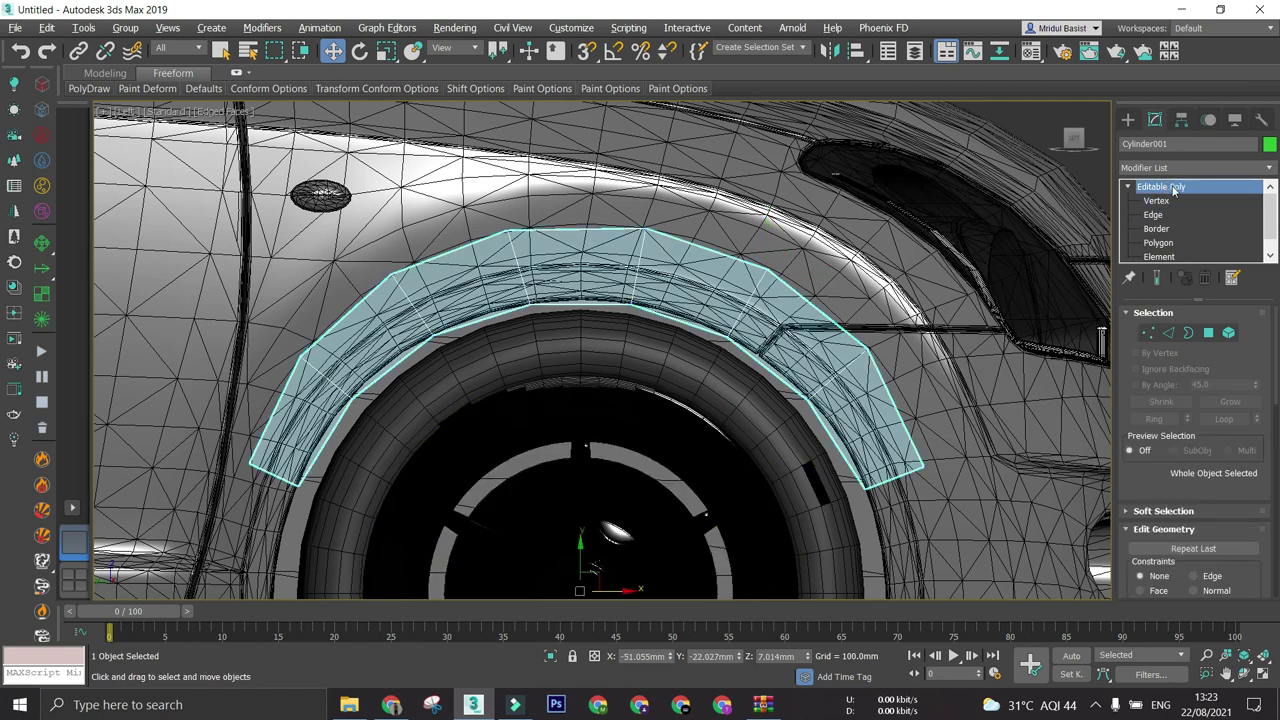
# - Move the whole strip along X until it sits against the car's front wheel arch
pyautogui.scroll(-4, 690, 355)
pyautogui.keyDown('alt'); pyautogui.moveTo(690, 355); pyautogui.dragTo(395, 410, button='middle'); pyautogui.keyUp('alt')
pyautogui.scroll(-4, 600, 395)
pyautogui.scroll(2, 404, 424)
pyautogui.moveTo(610, 454)
pyautogui.keyDown('alt'); pyautogui.mouseDown(button='middle')
pyautogui.moveTo(594, 418)
pyautogui.moveTo(606, 449)
pyautogui.mouseUp(button='middle'); pyautogui.keyUp('alt')
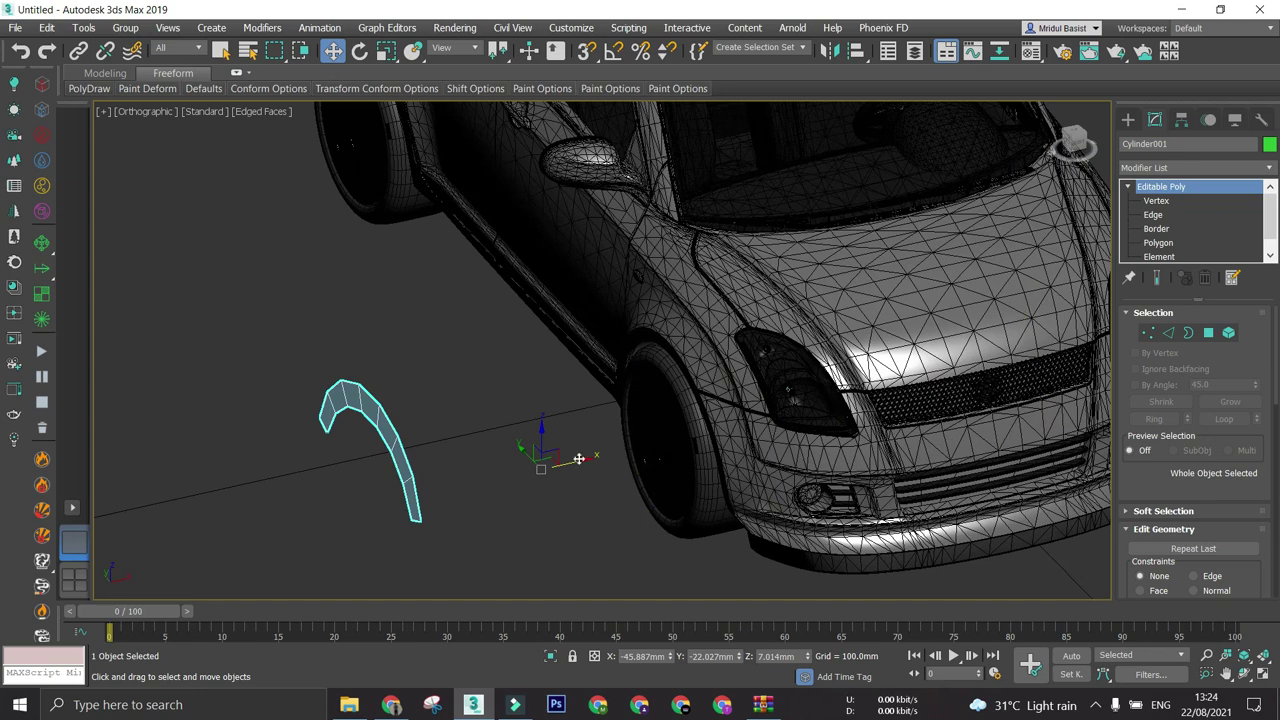
pyautogui.moveTo(578, 458); pyautogui.dragTo(852, 397)
pyautogui.keyDown('alt'); pyautogui.moveTo(737, 467); pyautogui.dragTo(671, 423, button='middle'); pyautogui.keyUp('alt')
pyautogui.scroll(2, 669, 427)
pyautogui.moveTo(926, 458); pyautogui.dragTo(948, 460)
pyautogui.keyDown('alt'); pyautogui.moveTo(631, 463); pyautogui.dragTo(654, 496, button='middle'); pyautogui.keyUp('alt')
pyautogui.scroll(-3, 654, 496)
pyautogui.keyDown('alt'); pyautogui.moveTo(718, 468); pyautogui.dragTo(636, 460, button='middle'); pyautogui.keyUp('alt')
pyautogui.scroll(4, 690, 382)
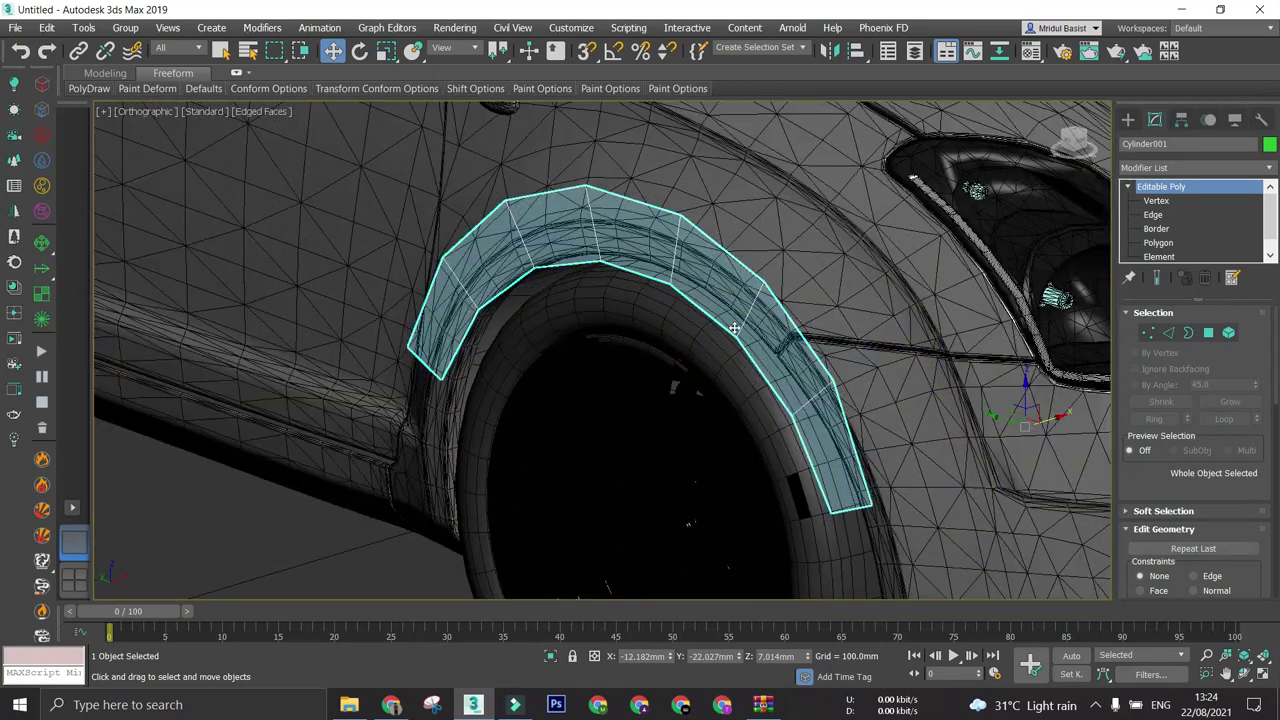
# - Move the outer vertex at the strip's lower front end along X into the car body
pyautogui.click(1186, 202)
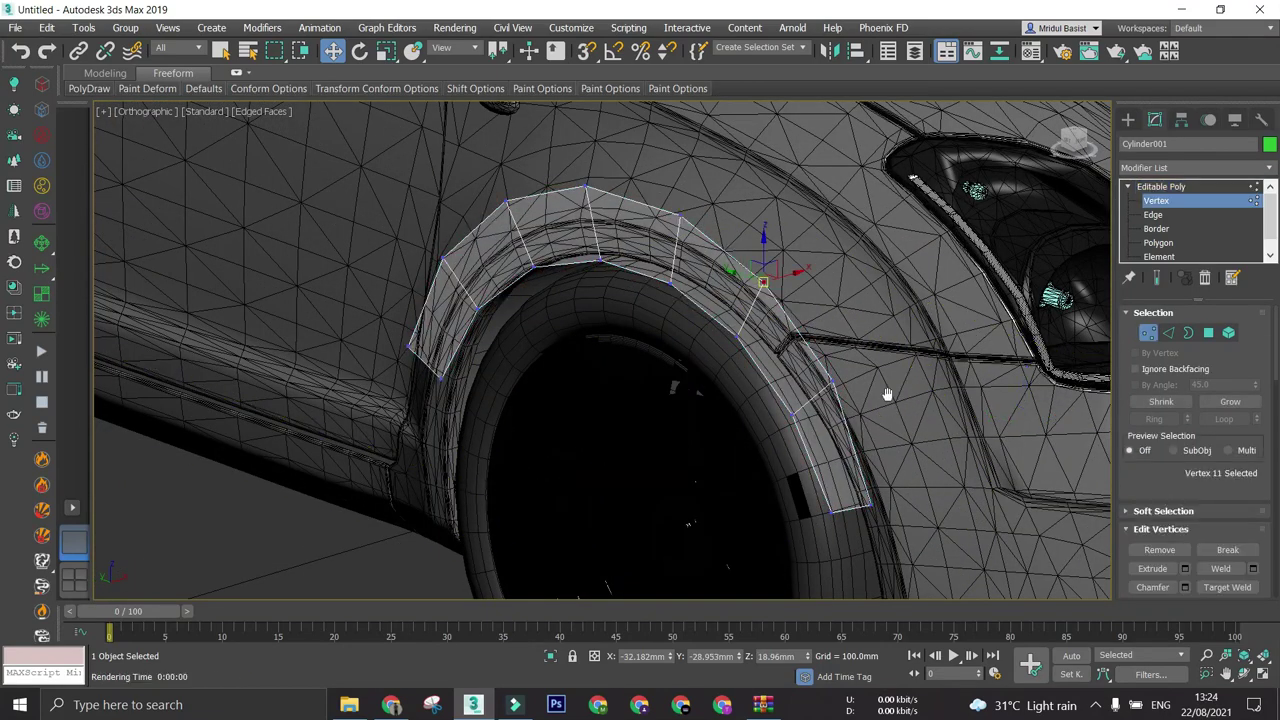
pyautogui.keyDown('alt'); pyautogui.moveTo(849, 343); pyautogui.dragTo(758, 398, button='middle'); pyautogui.keyUp('alt')
pyautogui.scroll(2, 758, 400)
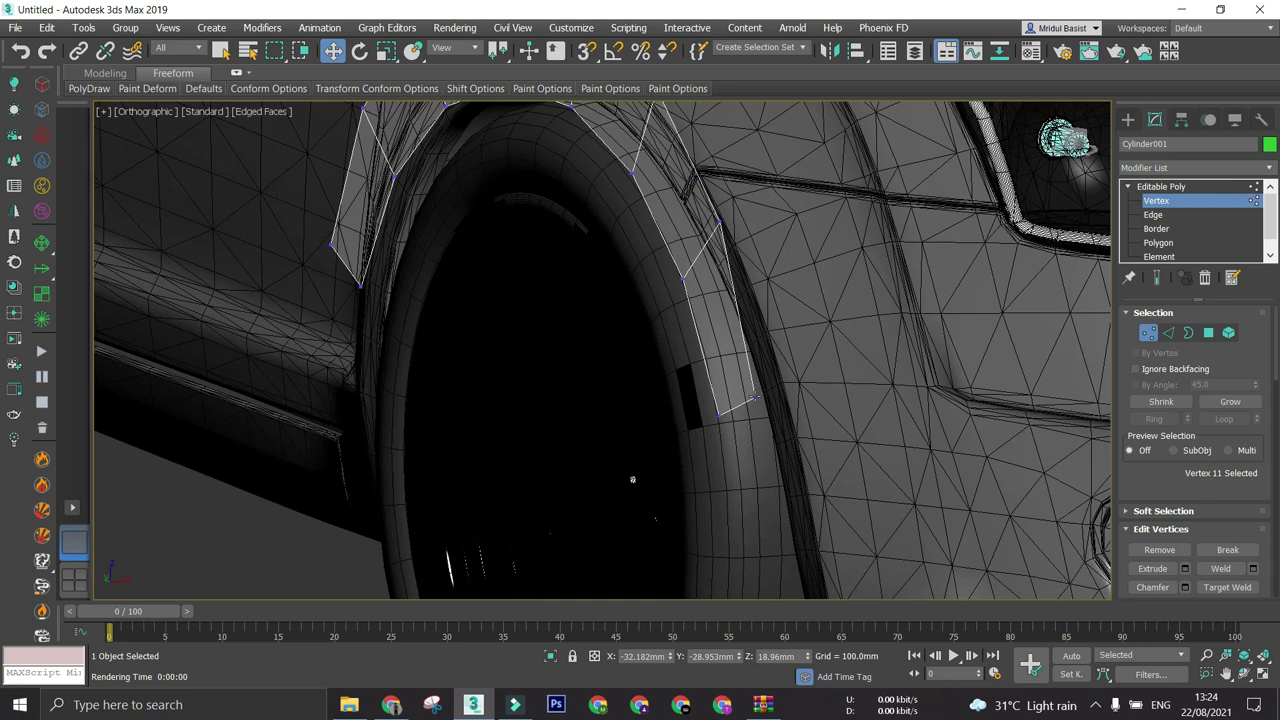
pyautogui.click(756, 396)
pyautogui.moveTo(775, 395); pyautogui.dragTo(813, 392)
pyautogui.moveTo(817, 395)
pyautogui.keyDown('alt'); pyautogui.mouseDown(button='middle')
pyautogui.moveTo(772, 391)
pyautogui.moveTo(837, 403)
pyautogui.moveTo(814, 389)
pyautogui.mouseUp(button='middle'); pyautogui.keyUp('alt')
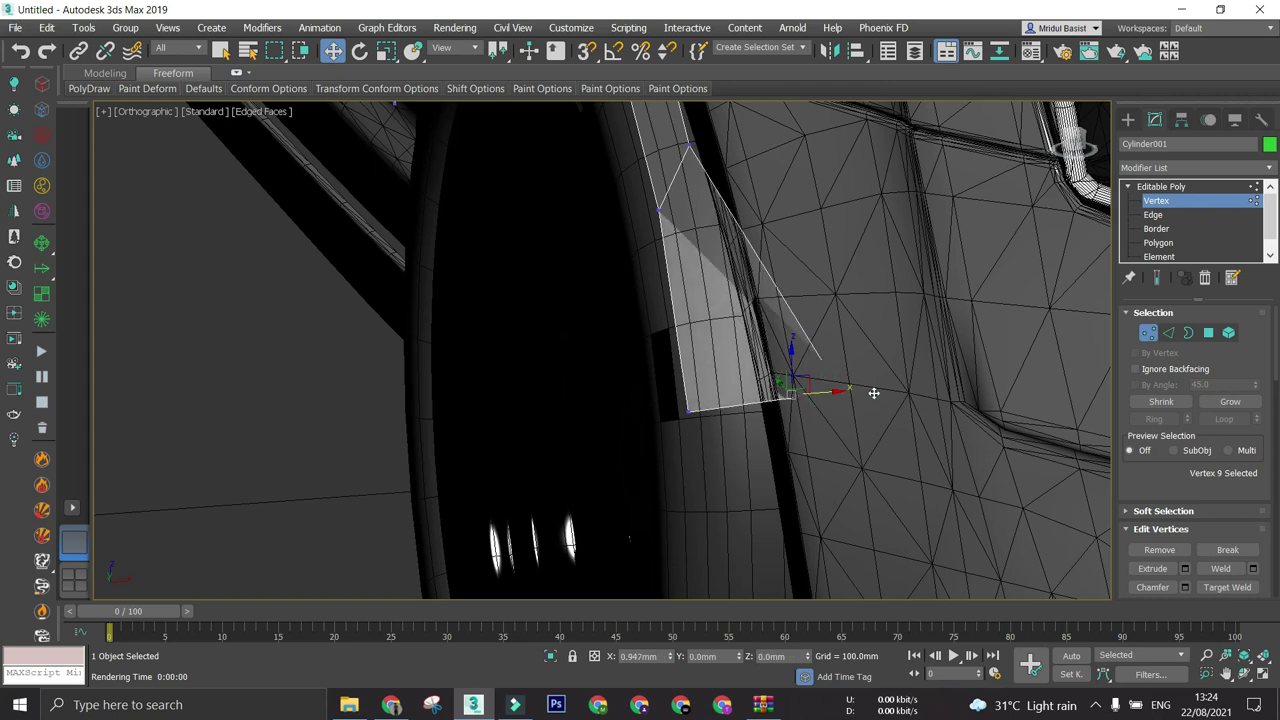
pyautogui.moveTo(874, 393)
pyautogui.mouseDown()
pyautogui.moveTo(850, 398)
pyautogui.moveTo(872, 396)
pyautogui.mouseUp()
# - Push the second outer vertex from the strip's front end along X into the fender
pyautogui.scroll(-2, 735, 250)
pyautogui.moveTo(730, 242); pyautogui.dragTo(755, 377, button='middle')
pyautogui.click(745, 321)
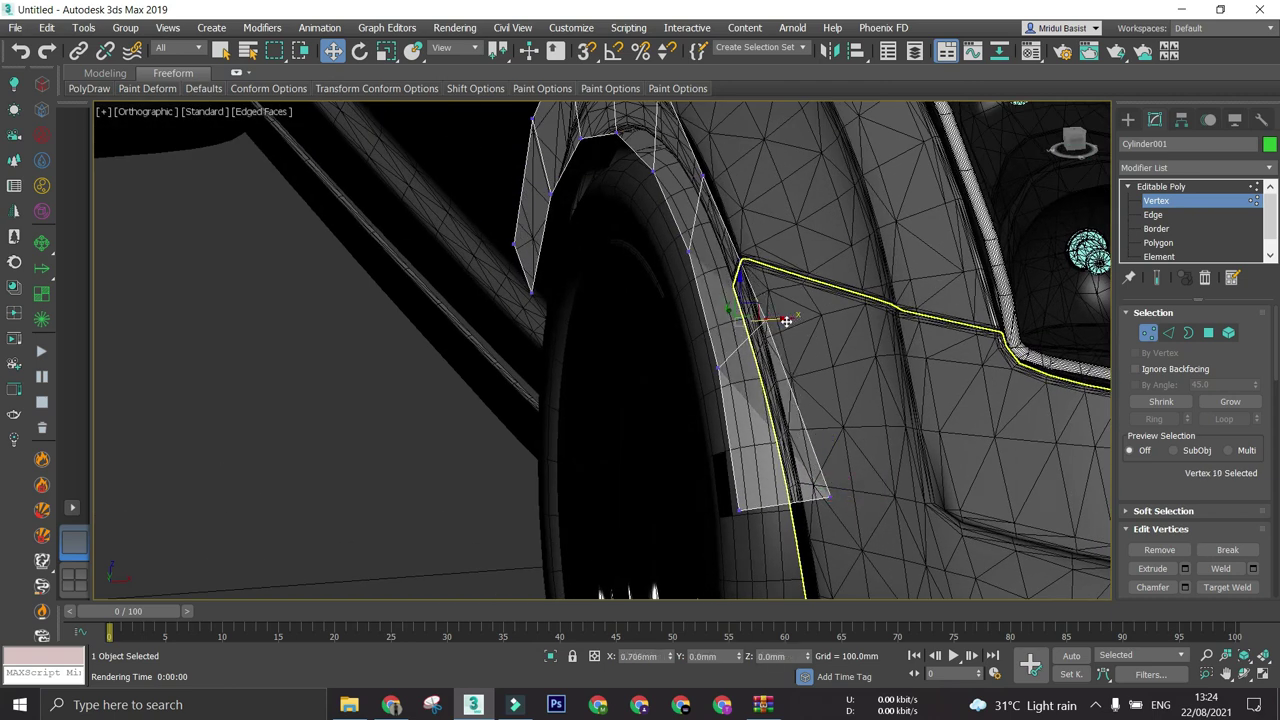
pyautogui.moveTo(786, 320); pyautogui.dragTo(839, 324)
pyautogui.scroll(-4, 827, 336)
pyautogui.moveTo(809, 371); pyautogui.dragTo(806, 421, button='middle')
pyautogui.keyDown('alt'); pyautogui.moveTo(806, 421); pyautogui.dragTo(652, 408, button='middle'); pyautogui.keyUp('alt')
pyautogui.scroll(5, 817, 405)
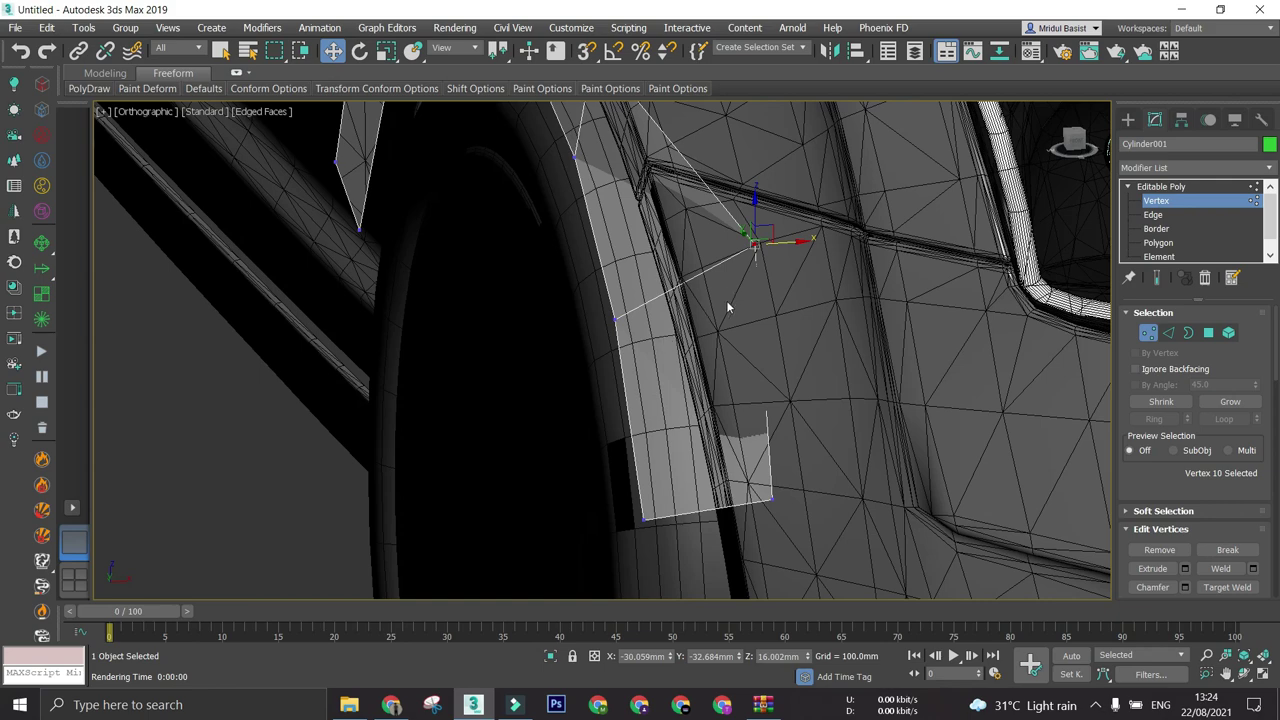
# - Push the third and fourth outer vertices from the strip's front end along X into the fender
pyautogui.scroll(-5, 719, 307)
pyautogui.moveTo(719, 307); pyautogui.dragTo(768, 385, button='middle')
pyautogui.scroll(4, 692, 285)
pyautogui.click(691, 274)
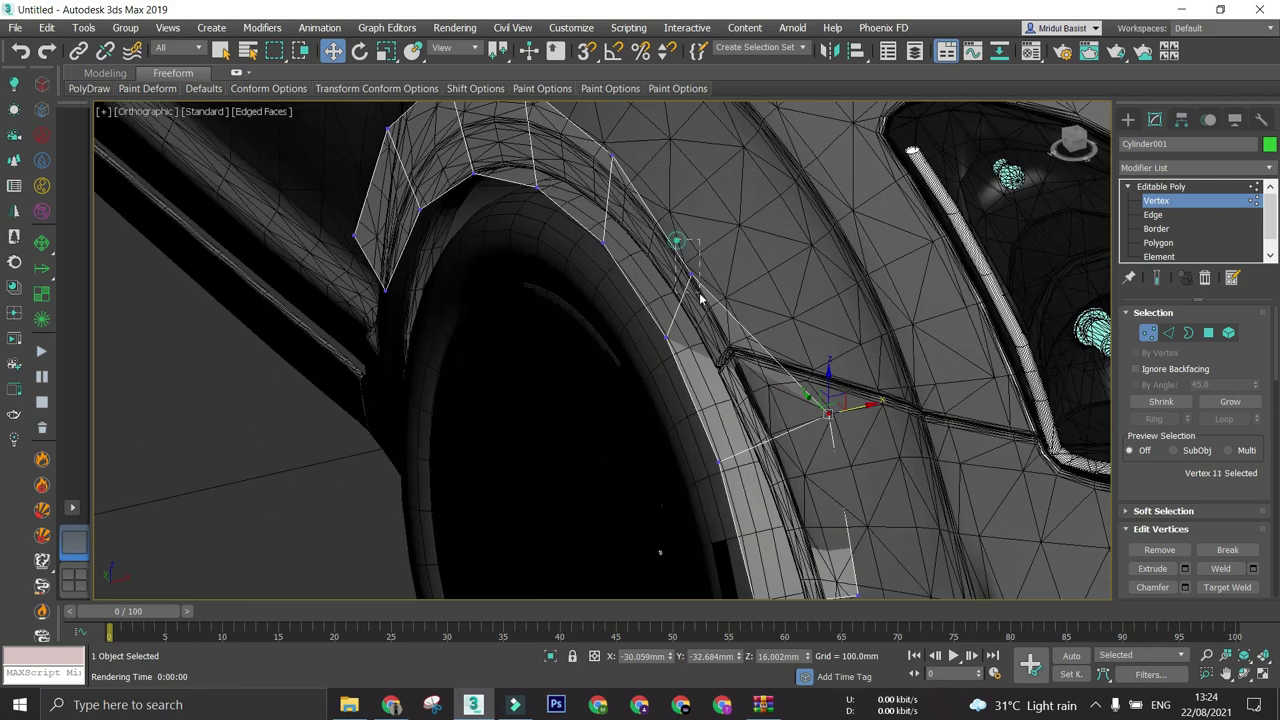
pyautogui.moveTo(712, 268); pyautogui.dragTo(754, 262)
pyautogui.scroll(6, 754, 262)
pyautogui.scroll(-4, 760, 262)
pyautogui.moveTo(771, 311); pyautogui.dragTo(819, 437, button='middle')
pyautogui.moveTo(600, 240); pyautogui.dragTo(684, 226)
# - Push the fifth and sixth outer vertices, around the rear of the crown, along X into the fender
pyautogui.keyDown('alt'); pyautogui.moveTo(660, 250); pyautogui.dragTo(610, 310, button='middle'); pyautogui.keyUp('alt')
pyautogui.click(550, 316)
pyautogui.moveTo(573, 308); pyautogui.dragTo(648, 283)
pyautogui.moveTo(430, 300); pyautogui.dragTo(660, 352, button='middle')
pyautogui.scroll(3, 660, 352)
pyautogui.click(654, 351)
pyautogui.moveTo(677, 340); pyautogui.dragTo(760, 286)
# - Push the last two outer vertices at the strip's rear end along X into the car body
pyautogui.moveTo(510, 445); pyautogui.dragTo(640, 350, button='middle')
pyautogui.scroll(4, 640, 350)
pyautogui.click(637, 348)
pyautogui.moveTo(636, 348); pyautogui.dragTo(565, 345)
pyautogui.scroll(-4, 535, 386)
pyautogui.hotkey('ctrl', 'z')
pyautogui.keyDown('alt'); pyautogui.moveTo(537, 386); pyautogui.dragTo(557, 417, button='middle'); pyautogui.keyUp('alt')
pyautogui.scroll(4, 600, 366)
pyautogui.moveTo(603, 351); pyautogui.dragTo(660, 348)
pyautogui.scroll(-2, 545, 390)
pyautogui.click(552, 403)
pyautogui.moveTo(577, 393); pyautogui.dragTo(642, 366)
pyautogui.scroll(-5, 640, 366)
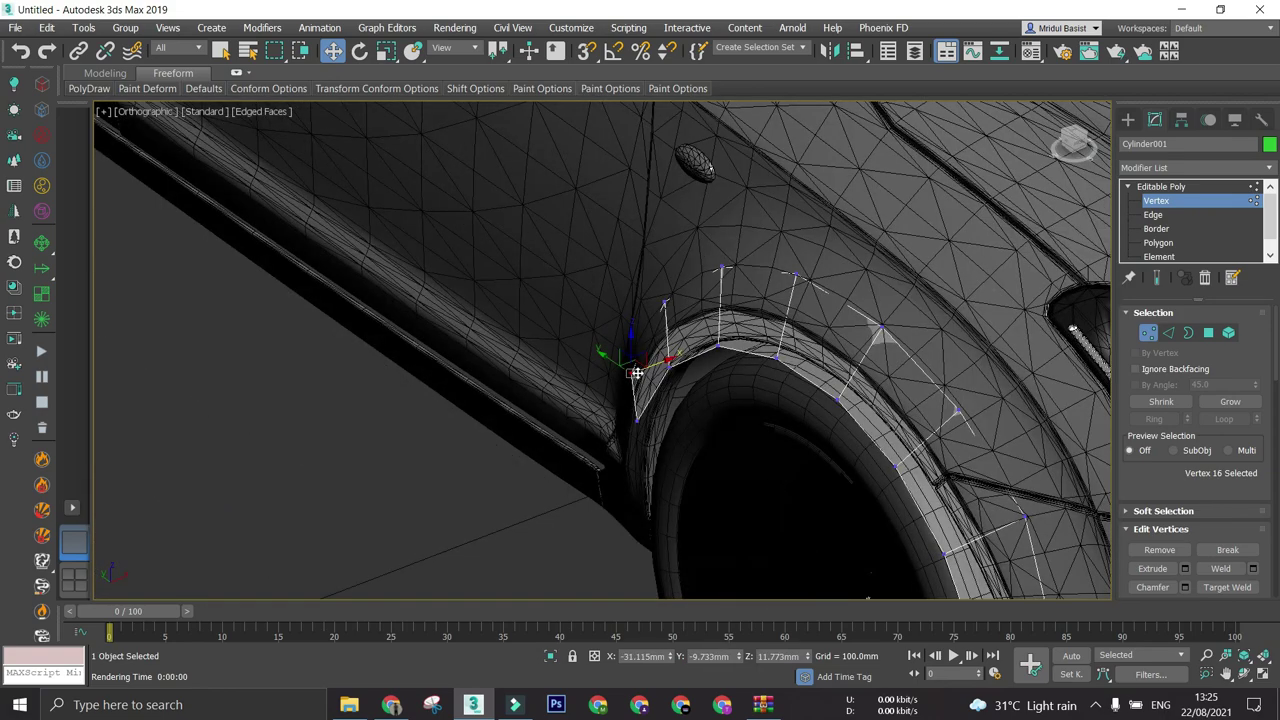
# - Select all eight cross edges of the strip at edge level in the Left view
pyautogui.keyDown('alt'); pyautogui.moveTo(640, 368); pyautogui.dragTo(575, 425, button='middle'); pyautogui.keyUp('alt')
pyautogui.scroll(-3, 767, 405)
pyautogui.press('f')
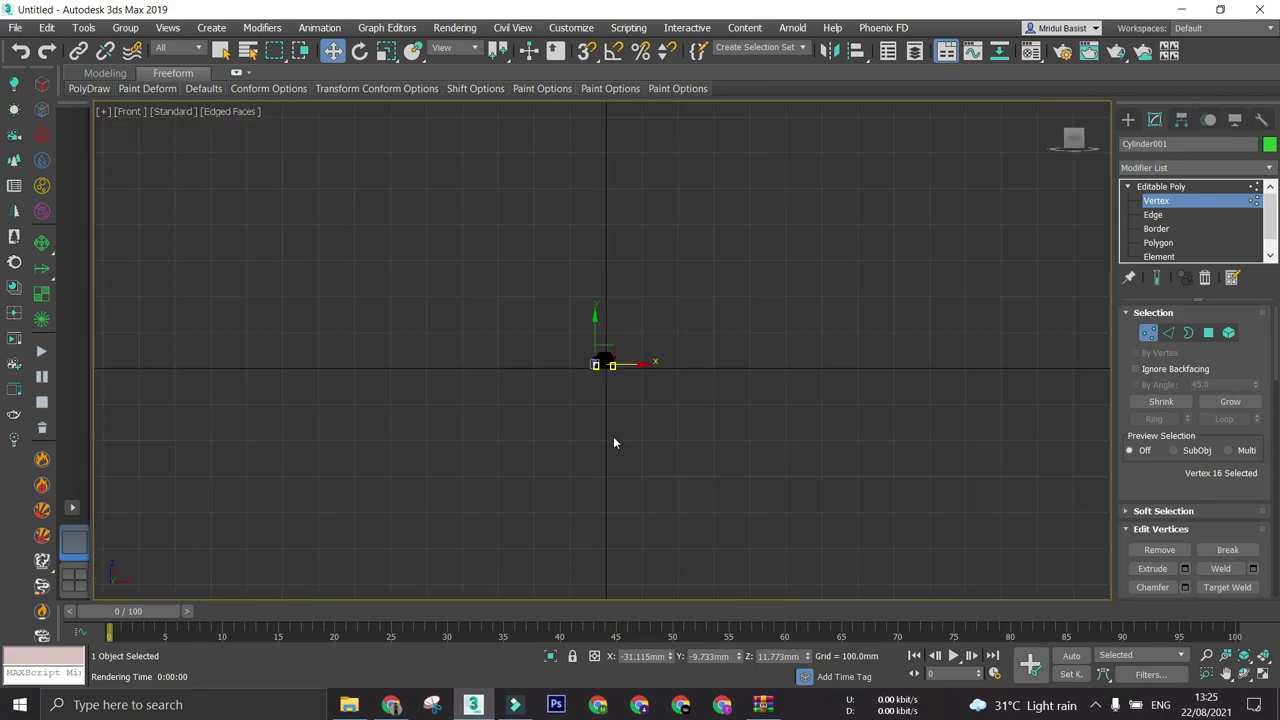
pyautogui.press('l')
pyautogui.scroll(5, 626, 350)
pyautogui.moveTo(789, 393); pyautogui.dragTo(797, 294, button='middle')
pyautogui.click(1171, 215)
pyautogui.click(996, 456)
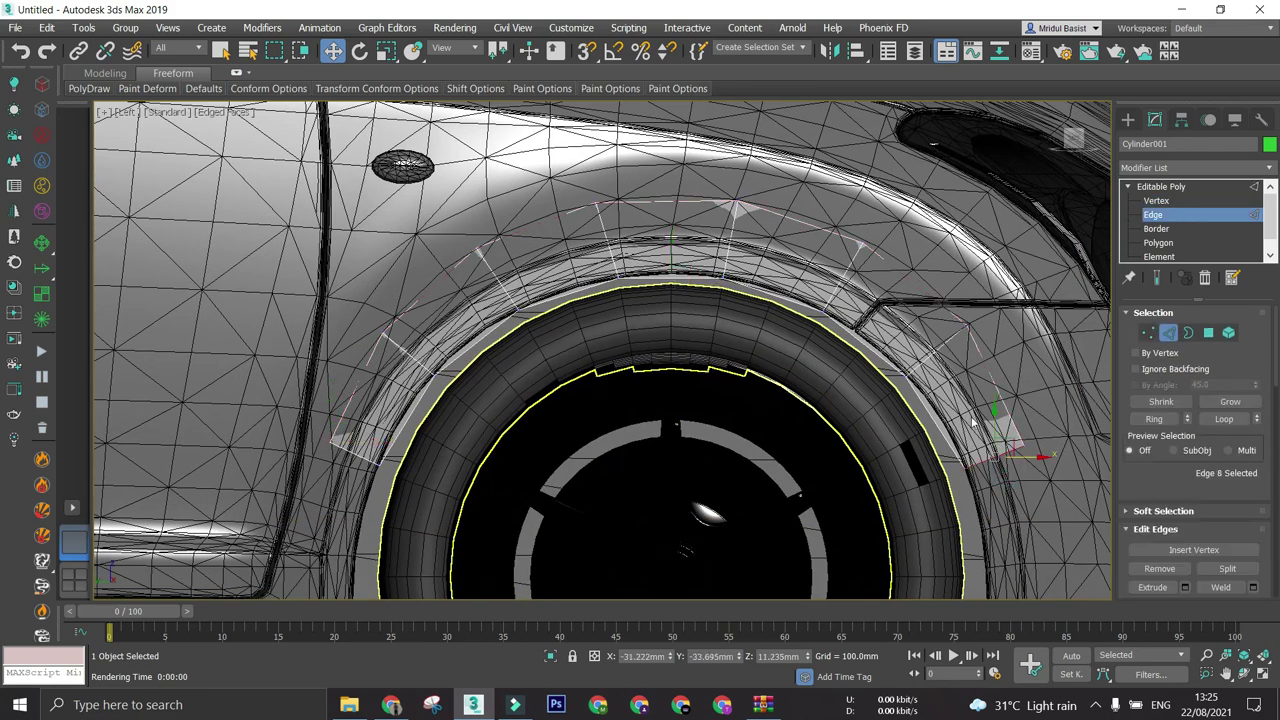
pyautogui.keyDown('ctrl'); pyautogui.click(932, 353); pyautogui.keyUp('ctrl')
pyautogui.keyDown('ctrl'); pyautogui.click(835, 291); pyautogui.keyUp('ctrl')
pyautogui.keyDown('ctrl'); pyautogui.click(735, 250); pyautogui.keyUp('ctrl')
pyautogui.keyDown('ctrl'); pyautogui.click(608, 245); pyautogui.keyUp('ctrl')
pyautogui.keyDown('ctrl'); pyautogui.click(474, 300); pyautogui.keyUp('ctrl')
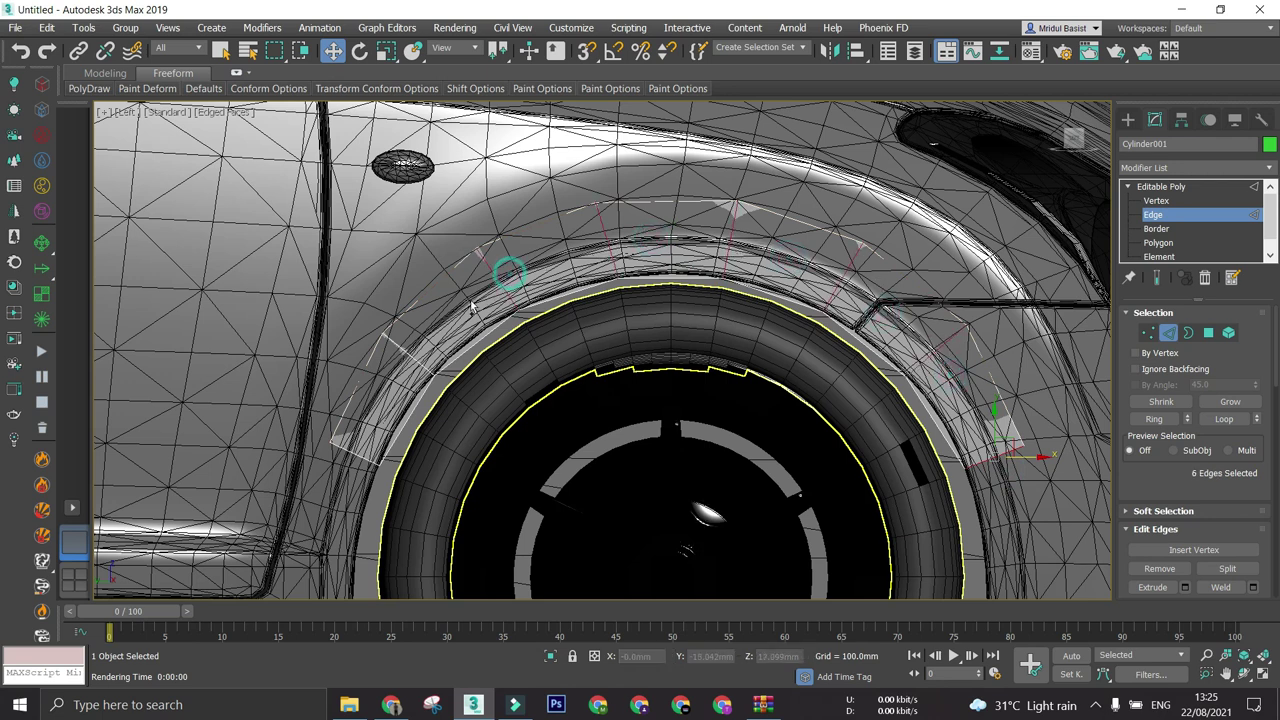
pyautogui.keyDown('ctrl'); pyautogui.click(410, 349); pyautogui.keyUp('ctrl')
pyautogui.keyDown('ctrl'); pyautogui.click(362, 443); pyautogui.keyUp('ctrl')
# - Connect the selected cross edges with 1 segment, adding an edge loop along the middle of the strip
pyautogui.scroll(-3, 1220, 512)
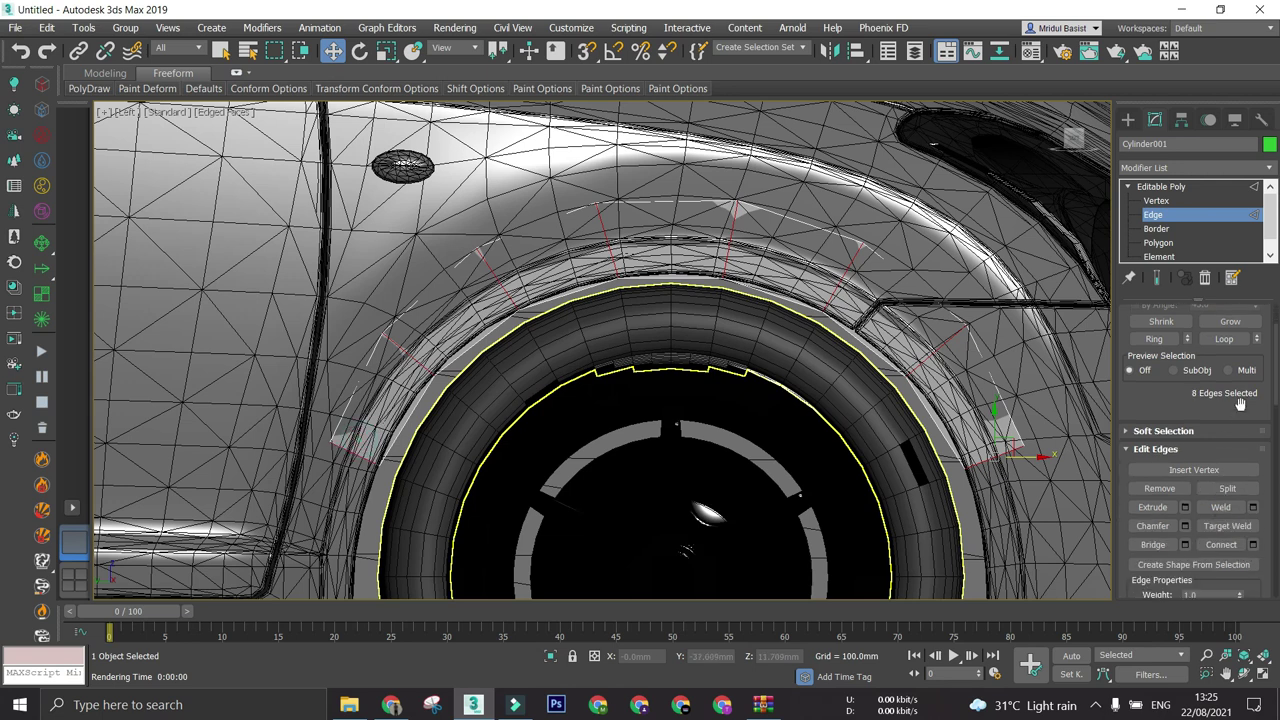
pyautogui.click(1253, 545)
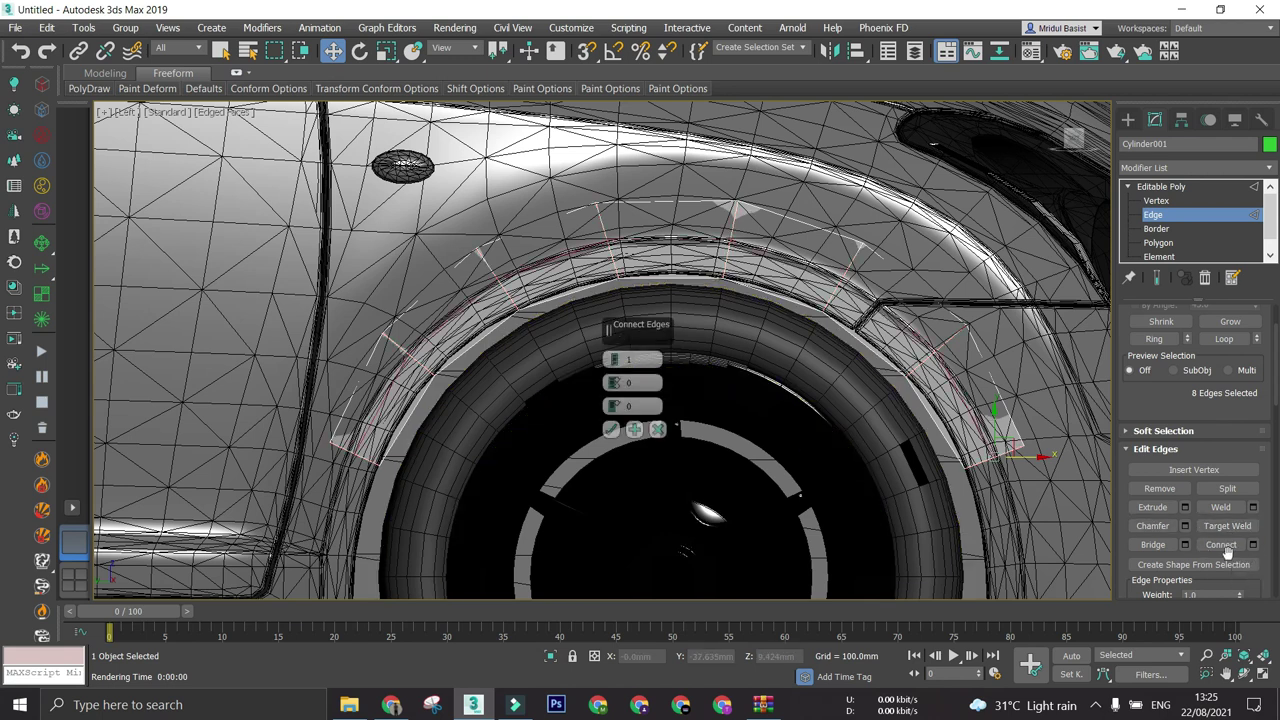
pyautogui.click(365, 422)
pyautogui.moveTo(613, 361); pyautogui.dragTo(613, 358)
pyautogui.click(613, 358)
pyautogui.click(614, 364)
pyautogui.click(614, 364)
pyautogui.click(614, 364)
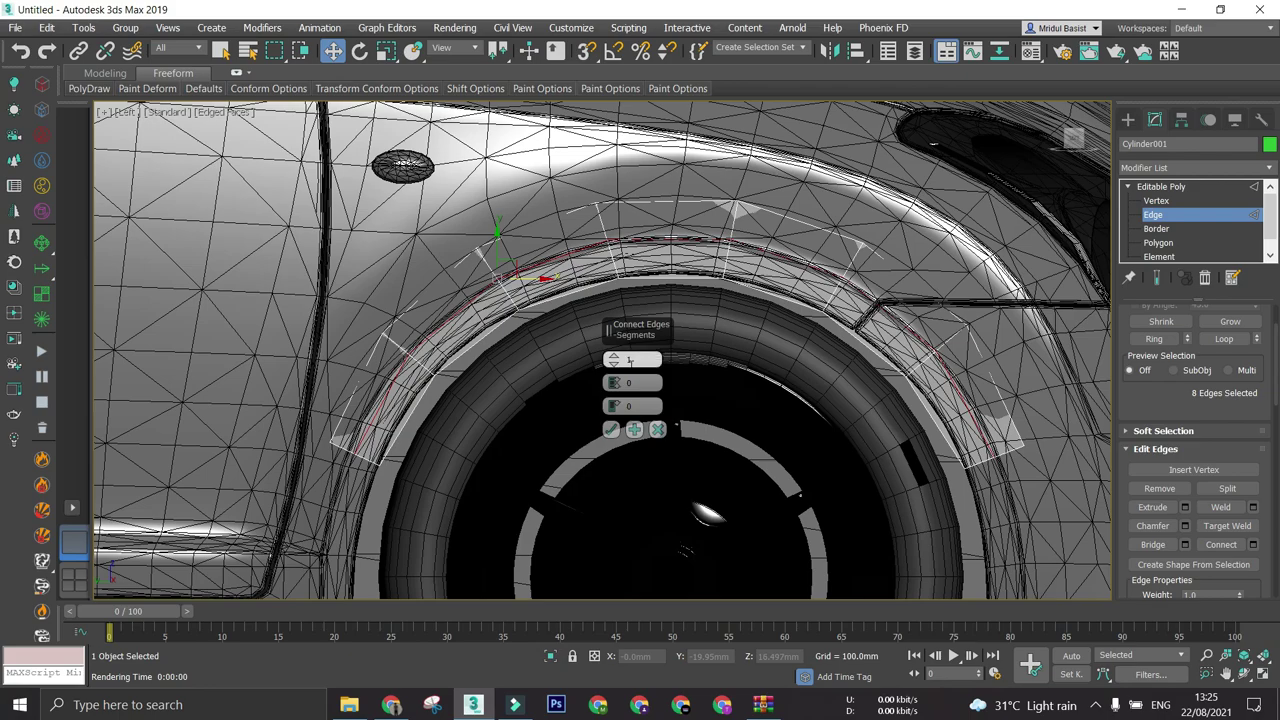
pyautogui.click(612, 429)
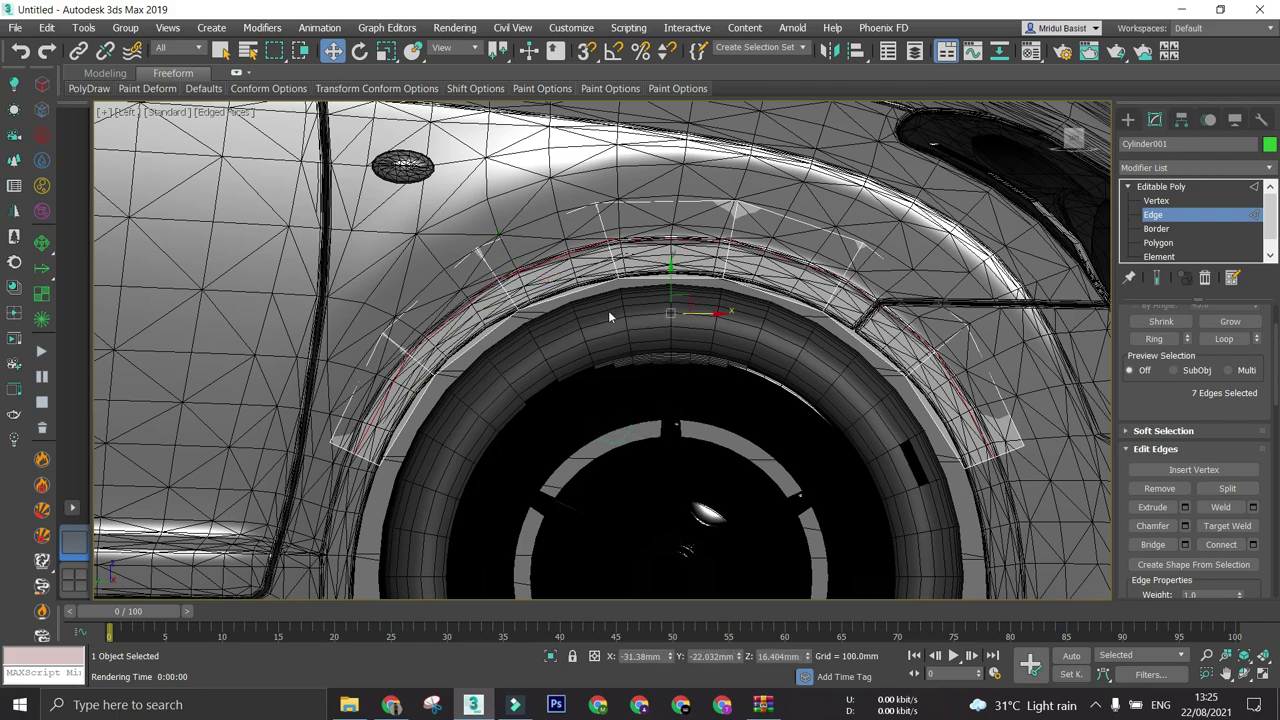
# - Move the new middle edge loop along X to shape the strip's cross-section
pyautogui.keyDown('alt'); pyautogui.moveTo(613, 319); pyautogui.dragTo(698, 220, button='middle'); pyautogui.keyUp('alt')
pyautogui.keyDown('shift'); pyautogui.moveTo(638, 315); pyautogui.dragTo(661, 318); pyautogui.keyUp('shift')
pyautogui.scroll(-3, 670, 316)
pyautogui.keyDown('alt'); pyautogui.moveTo(670, 316); pyautogui.dragTo(490, 316, button='middle'); pyautogui.keyUp('alt')
pyautogui.scroll(2, 648, 304)
pyautogui.keyDown('alt'); pyautogui.moveTo(740, 306); pyautogui.dragTo(727, 330, button='middle'); pyautogui.keyUp('alt')
# - Select the strip's inner edge loop beside the tyre and turn off see-through display
pyautogui.click(630, 260)
pyautogui.click(1224, 338)
pyautogui.keyDown('alt'); pyautogui.moveTo(727, 330); pyautogui.dragTo(848, 323, button='middle'); pyautogui.keyUp('alt')
pyautogui.hotkey('alt', 'x')
pyautogui.scroll(-3, 757, 364)
# - Change the flare's object color to black and deselect its edges
pyautogui.click(1268, 146)
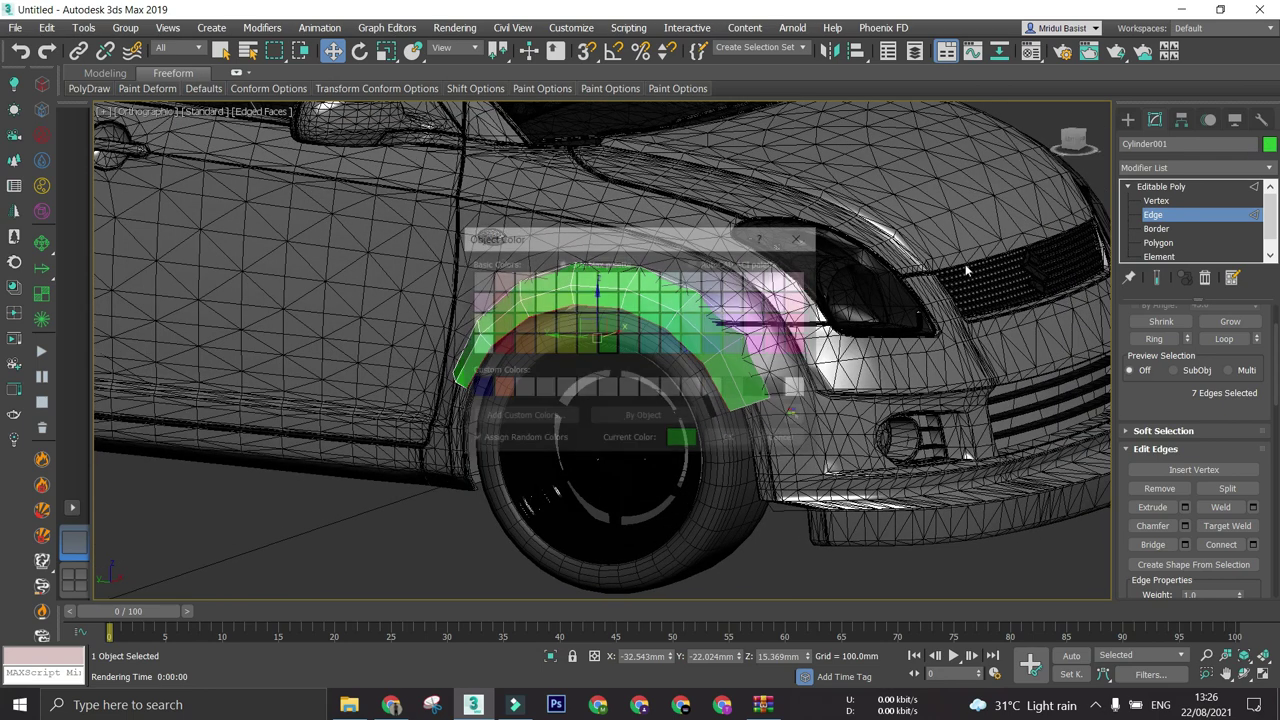
pyautogui.click(758, 389)
pyautogui.click(740, 437)
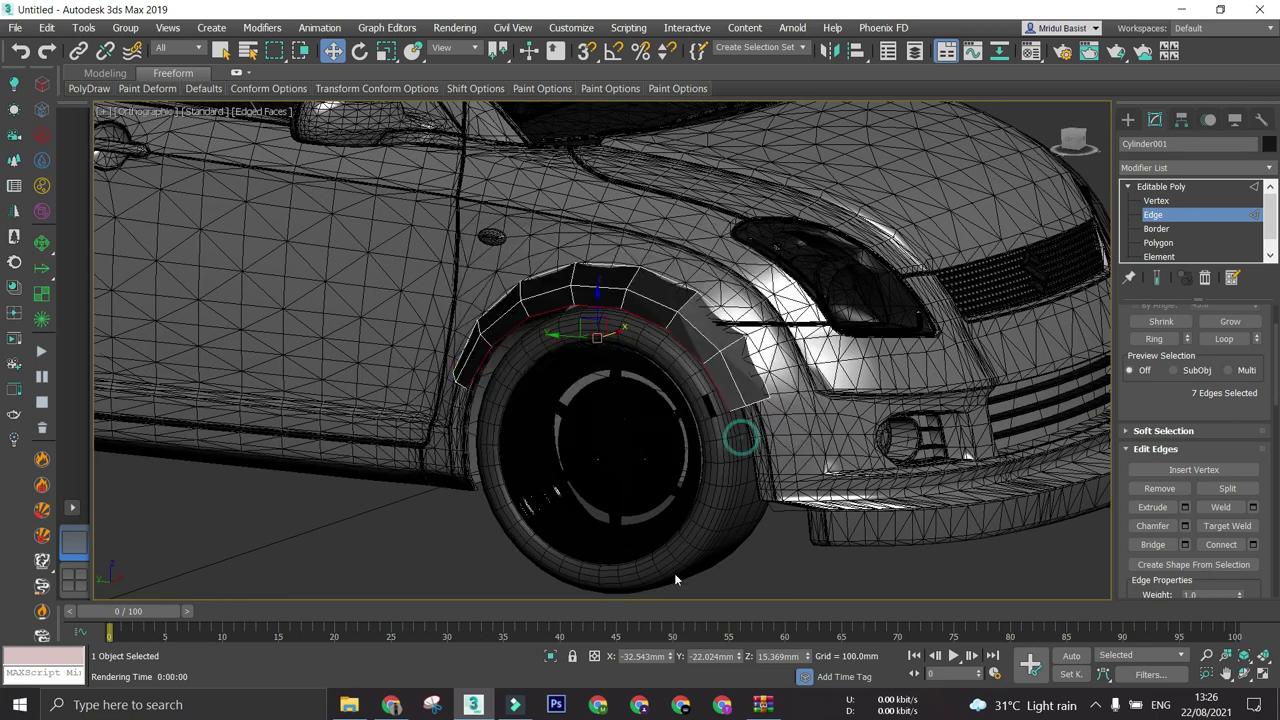
pyautogui.click(1268, 146)
pyautogui.click(734, 383)
pyautogui.click(740, 440)
pyautogui.click(754, 559)
# - Move the vertices at the flare's front end up and back along the wheel arch in the Left view
pyautogui.keyDown('alt'); pyautogui.moveTo(629, 400); pyautogui.dragTo(753, 369, button='middle'); pyautogui.keyUp('alt')
pyautogui.scroll(-3, 776, 420)
pyautogui.moveTo(774, 412); pyautogui.dragTo(750, 473, button='middle')
pyautogui.scroll(-3, 780, 445)
pyautogui.scroll(4, 748, 474)
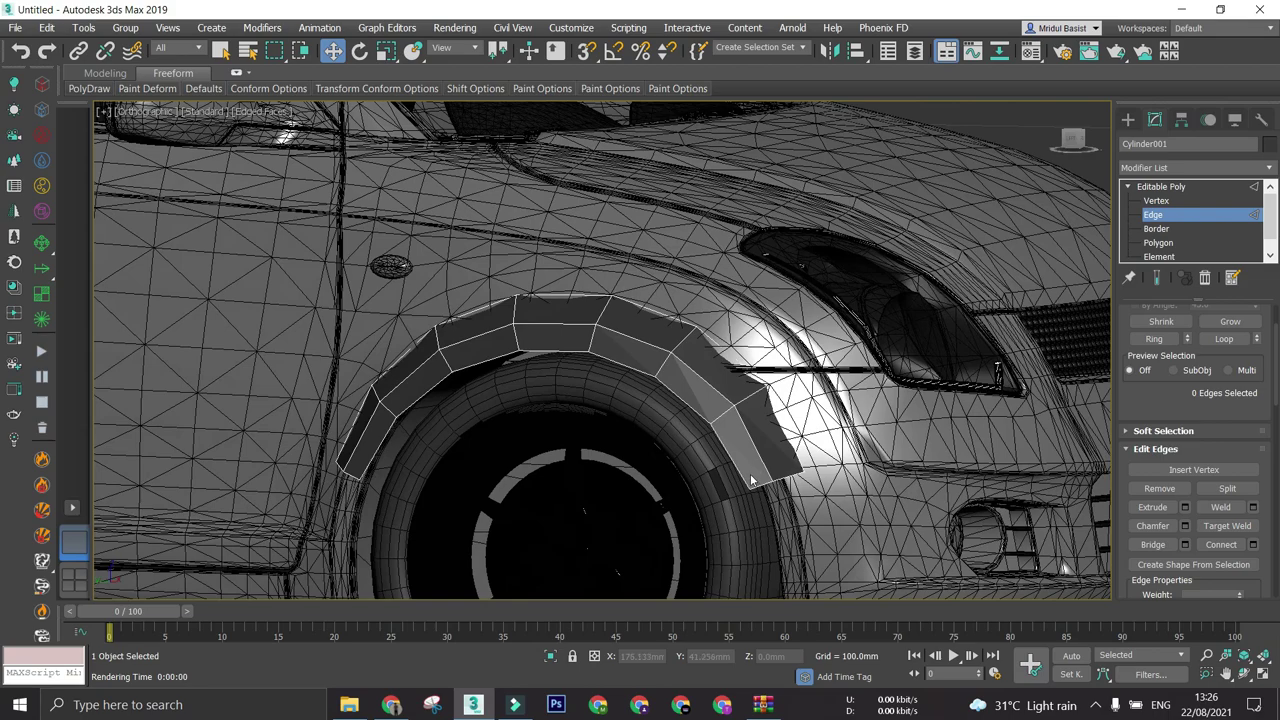
pyautogui.press('l')
pyautogui.press('z')
pyautogui.scroll(-4, 850, 470)
pyautogui.moveTo(897, 480); pyautogui.dragTo(734, 382, button='middle')
pyautogui.scroll(4, 734, 382)
pyautogui.press('1')
pyautogui.moveTo(875, 355); pyautogui.dragTo(763, 412)
pyautogui.moveTo(803, 386); pyautogui.dragTo(781, 396)
# - Refine the positions of the front-end vertices so the flare's shortened front end follows the body
pyautogui.scroll(4, 781, 396)
pyautogui.keyDown('alt'); pyautogui.moveTo(820, 393); pyautogui.dragTo(796, 388, button='middle'); pyautogui.keyUp('alt')
pyautogui.moveTo(798, 386); pyautogui.dragTo(806, 380)
pyautogui.scroll(-5, 806, 380)
pyautogui.keyDown('alt'); pyautogui.moveTo(806, 380); pyautogui.dragTo(834, 366, button='middle'); pyautogui.keyUp('alt')
pyautogui.press('l')
pyautogui.moveTo(825, 350); pyautogui.dragTo(740, 405)
pyautogui.scroll(8, 749, 382)
pyautogui.scroll(-7, 748, 392)
pyautogui.moveTo(739, 457); pyautogui.dragTo(651, 294)
pyautogui.keyDown('alt'); pyautogui.moveTo(651, 294); pyautogui.dragTo(612, 445, button='middle'); pyautogui.keyUp('alt')
pyautogui.keyDown('alt'); pyautogui.moveTo(612, 445); pyautogui.dragTo(677, 394, button='middle'); pyautogui.keyUp('alt')
# - Reposition the middle vertex of the flare's front end, using wireframe display to reach it
pyautogui.press('F3')
pyautogui.click(687, 414)
pyautogui.moveTo(722, 415)
pyautogui.mouseDown()
pyautogui.moveTo(763, 416)
pyautogui.moveTo(640, 407)
pyautogui.mouseUp()
pyautogui.press('F3')
pyautogui.click(609, 408)
pyautogui.moveTo(640, 407)
pyautogui.keyDown('alt'); pyautogui.mouseDown(button='middle')
pyautogui.moveTo(590, 390)
pyautogui.moveTo(693, 439)
pyautogui.moveTo(636, 412)
pyautogui.mouseUp(button='middle'); pyautogui.keyUp('alt')
pyautogui.scroll(-8, 611, 368)
pyautogui.press('l')
pyautogui.moveTo(599, 371); pyautogui.dragTo(541, 352)
pyautogui.scroll(9, 611, 341)
pyautogui.scroll(-5, 549, 346)
pyautogui.press('l')
# - Move the flare's rear-end vertices up and forward along the arch to match the front end
pyautogui.scroll(5, 523, 449)
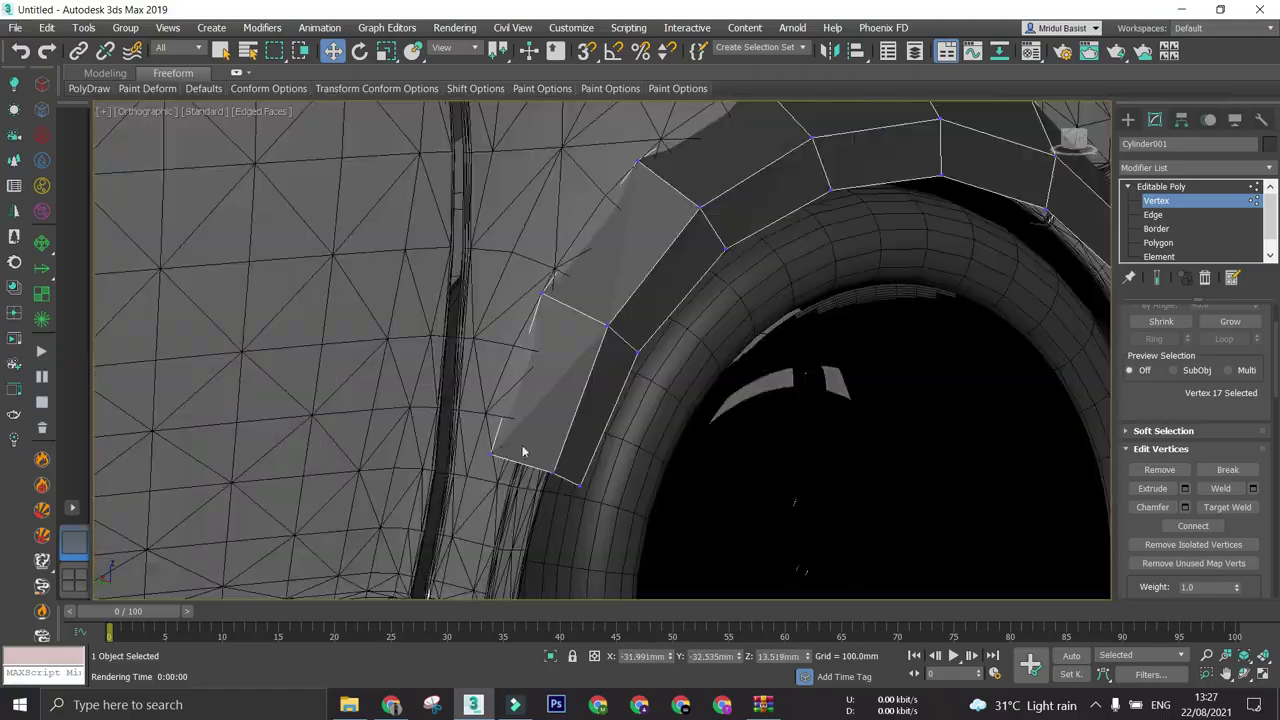
pyautogui.scroll(-5, 460, 367)
pyautogui.scroll(8, 461, 367)
pyautogui.moveTo(405, 400); pyautogui.dragTo(463, 316)
pyautogui.keyDown('alt'); pyautogui.moveTo(463, 316); pyautogui.dragTo(316, 468, button='middle'); pyautogui.keyUp('alt')
pyautogui.scroll(-6, 551, 377)
pyautogui.scroll(-3, 508, 468)
pyautogui.moveTo(508, 474); pyautogui.dragTo(547, 476, button='middle')
pyautogui.keyDown('alt'); pyautogui.moveTo(547, 476); pyautogui.dragTo(628, 380, button='middle'); pyautogui.keyUp('alt')
pyautogui.scroll(5, 563, 440)
# - Switch the flare's Editable Poly to edge editing and bring its central lengthwise crease into view
pyautogui.click(1152, 215)
pyautogui.scroll(3, 786, 445)
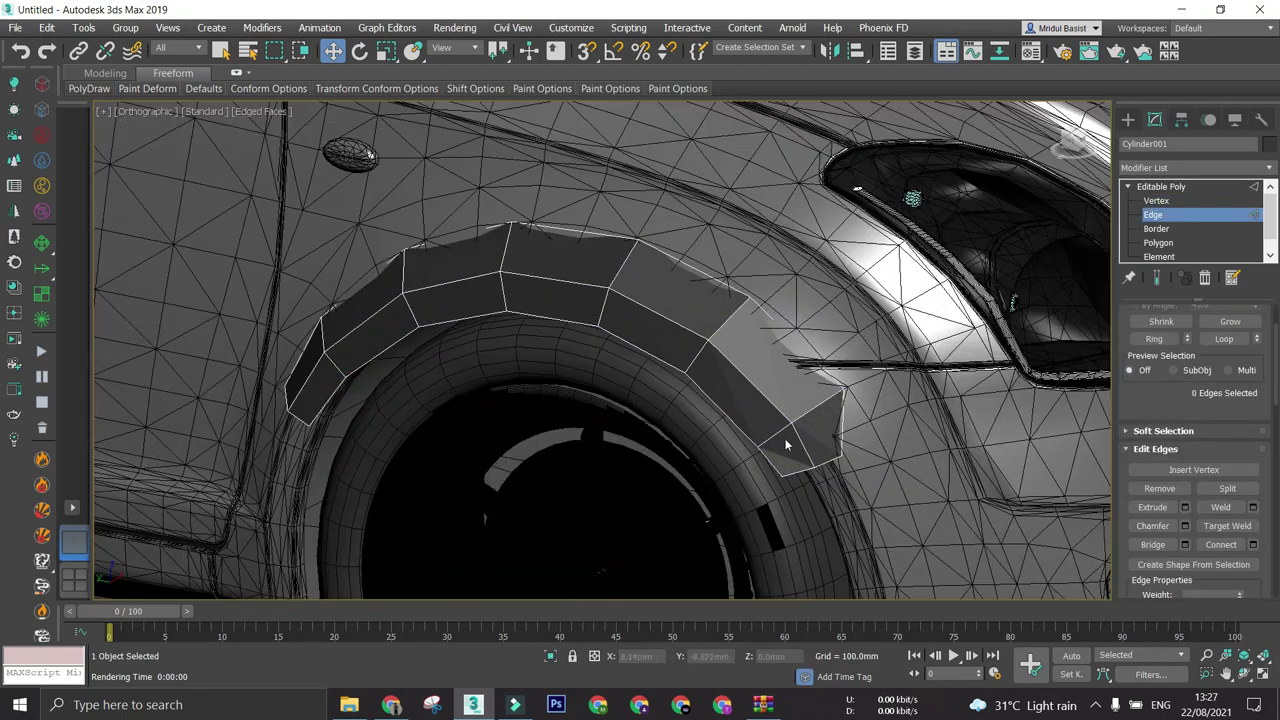
pyautogui.scroll(-3, 638, 379)
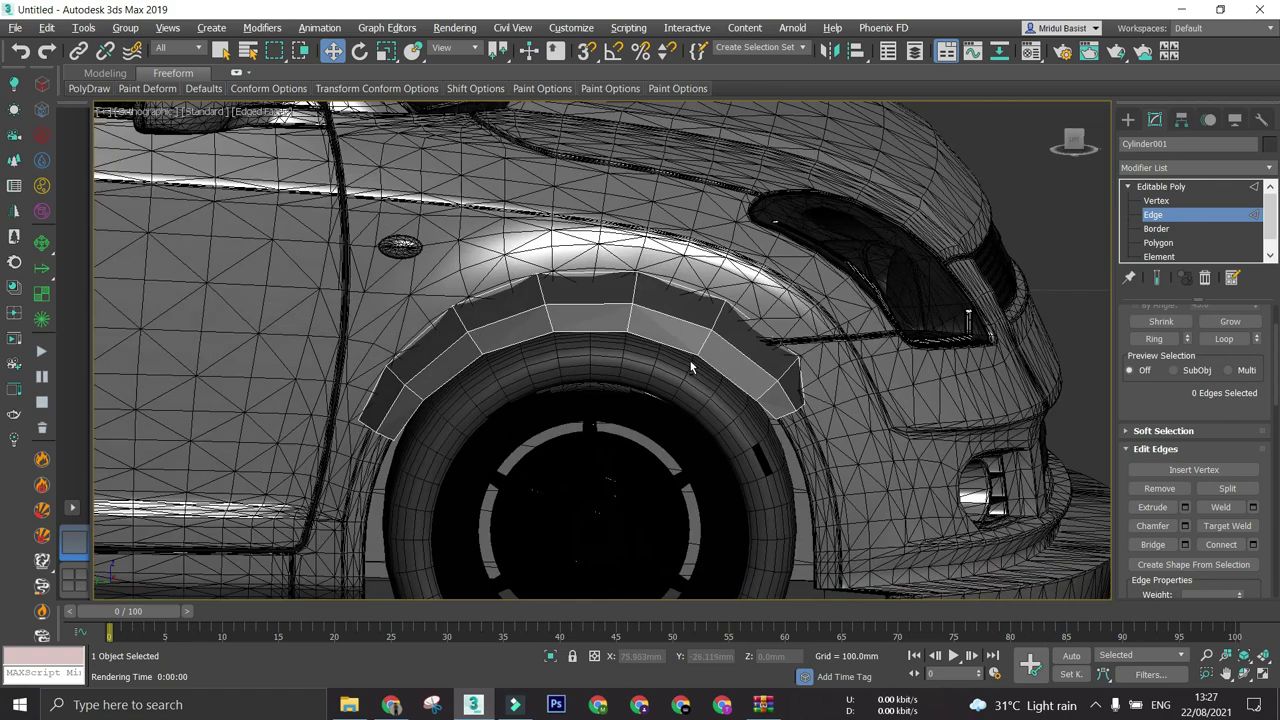
pyautogui.moveTo(710, 410)
pyautogui.keyDown('alt'); pyautogui.mouseDown(button='middle')
pyautogui.moveTo(735, 375)
pyautogui.moveTo(731, 424)
pyautogui.mouseUp(button='middle'); pyautogui.keyUp('alt')
pyautogui.click(743, 429)
pyautogui.keyDown('ctrl'); pyautogui.click(709, 380); pyautogui.keyUp('ctrl')
pyautogui.keyDown('ctrl'); pyautogui.click(660, 343); pyautogui.keyUp('ctrl')
pyautogui.keyDown('ctrl'); pyautogui.click(589, 314); pyautogui.keyUp('ctrl')
pyautogui.keyDown('ctrl'); pyautogui.click(508, 313); pyautogui.keyUp('ctrl')
pyautogui.keyDown('ctrl'); pyautogui.click(452, 338); pyautogui.keyUp('ctrl')
pyautogui.keyDown('ctrl'); pyautogui.click(418, 386); pyautogui.keyUp('ctrl')
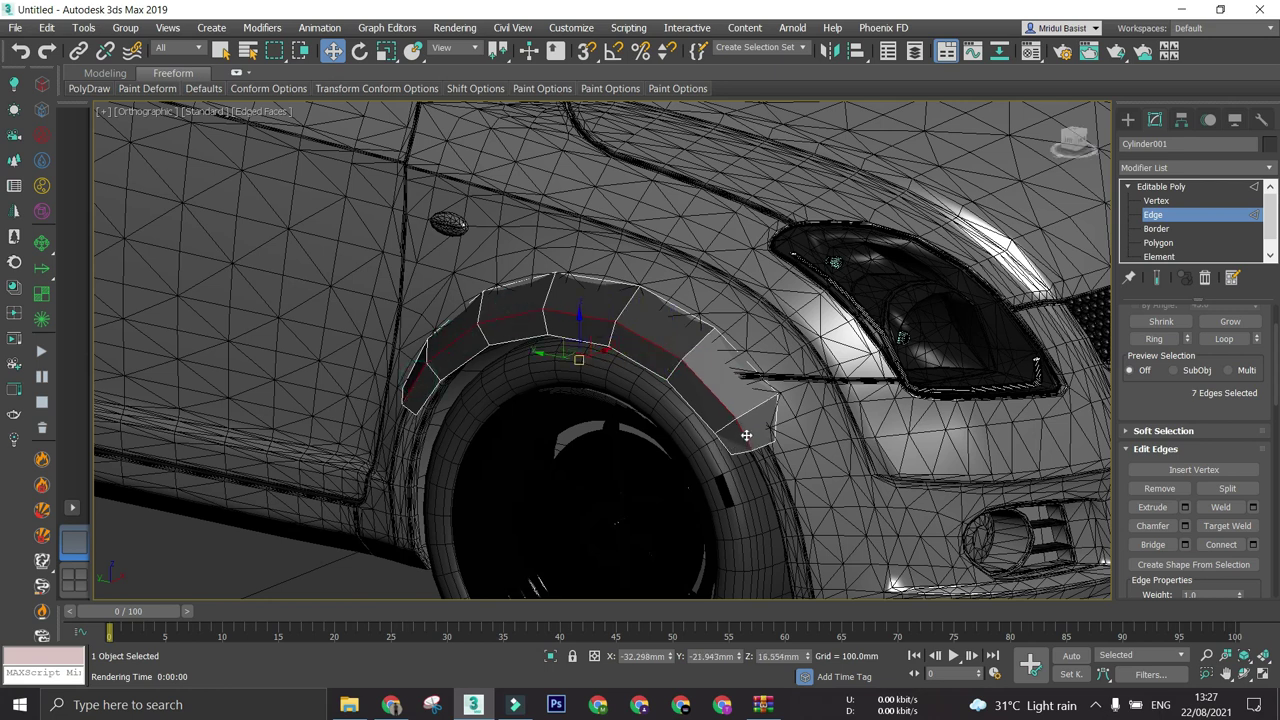
pyautogui.click(731, 485)
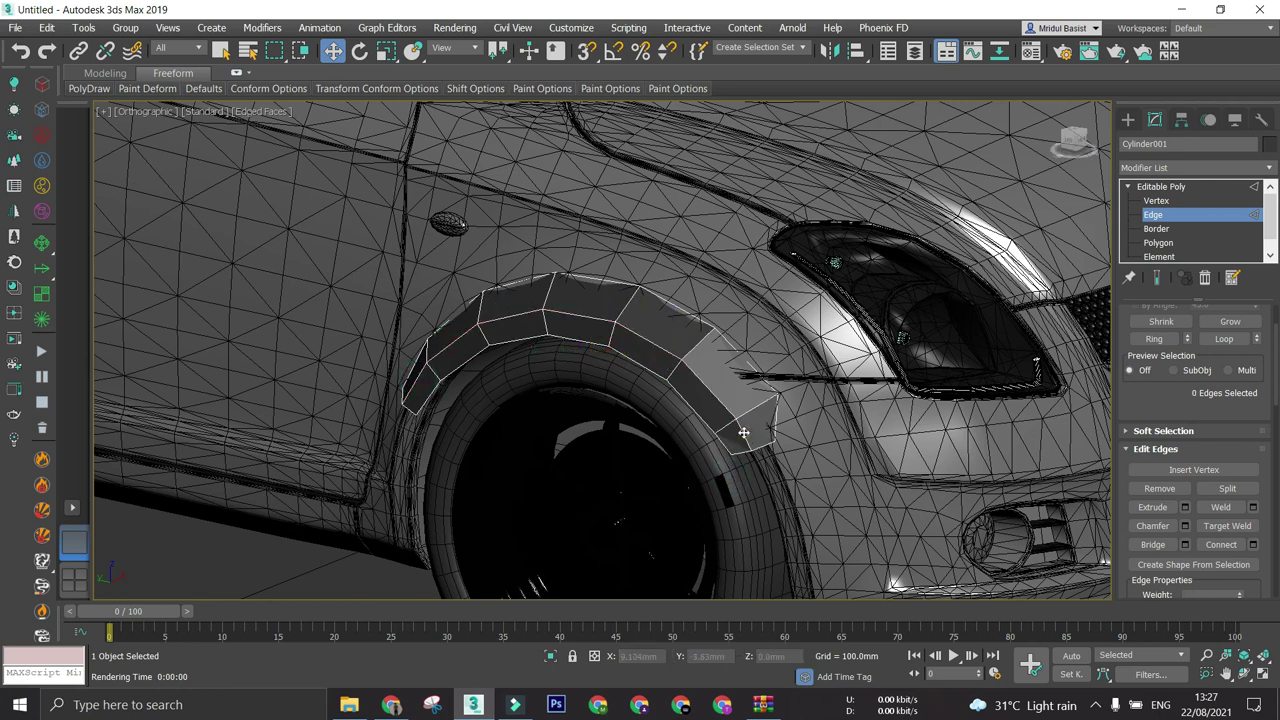
pyautogui.click(743, 432)
pyautogui.keyDown('ctrl'); pyautogui.click(710, 388); pyautogui.keyUp('ctrl')
pyautogui.keyDown('ctrl'); pyautogui.click(651, 331); pyautogui.keyUp('ctrl')
pyautogui.keyDown('ctrl'); pyautogui.click(606, 320); pyautogui.keyUp('ctrl')
pyautogui.keyDown('ctrl'); pyautogui.click(532, 314); pyautogui.keyUp('ctrl')
pyautogui.keyDown('ctrl'); pyautogui.click(449, 337); pyautogui.keyUp('ctrl')
pyautogui.keyDown('ctrl'); pyautogui.click(411, 384); pyautogui.keyUp('ctrl')
pyautogui.keyDown('alt'); pyautogui.moveTo(521, 421); pyautogui.dragTo(562, 421, button='middle'); pyautogui.keyUp('alt')
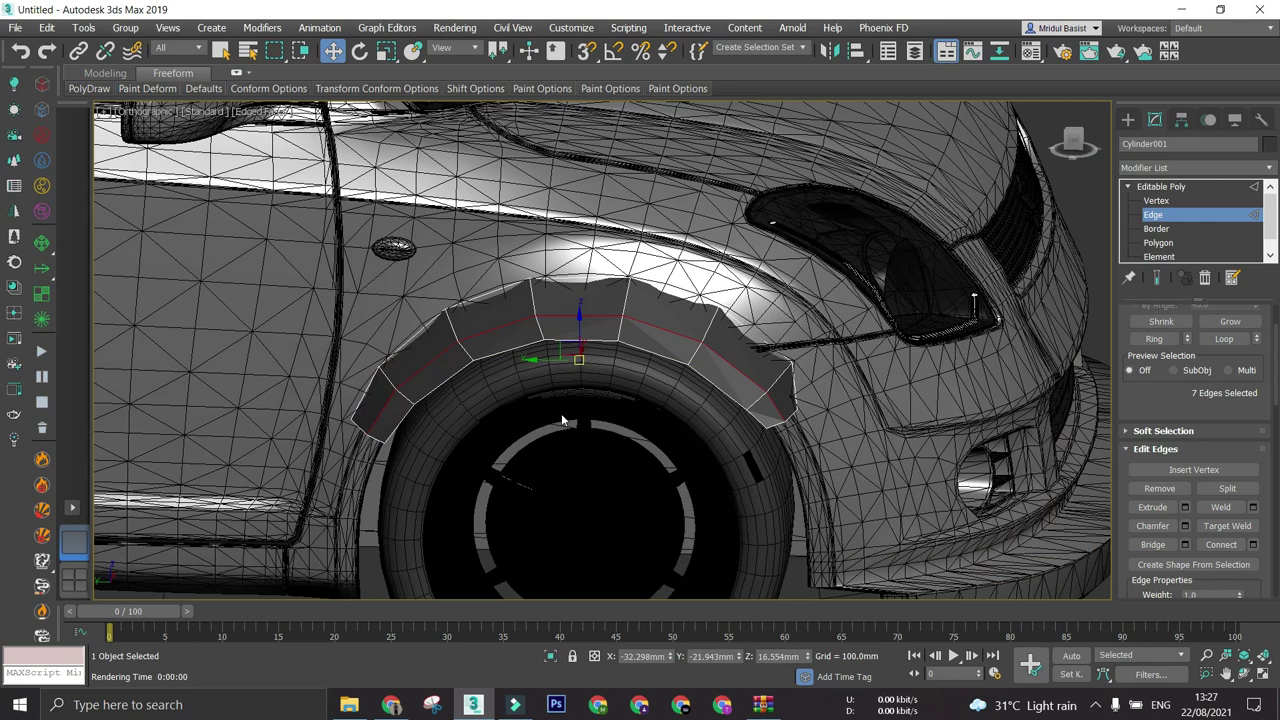
pyautogui.click(627, 441)
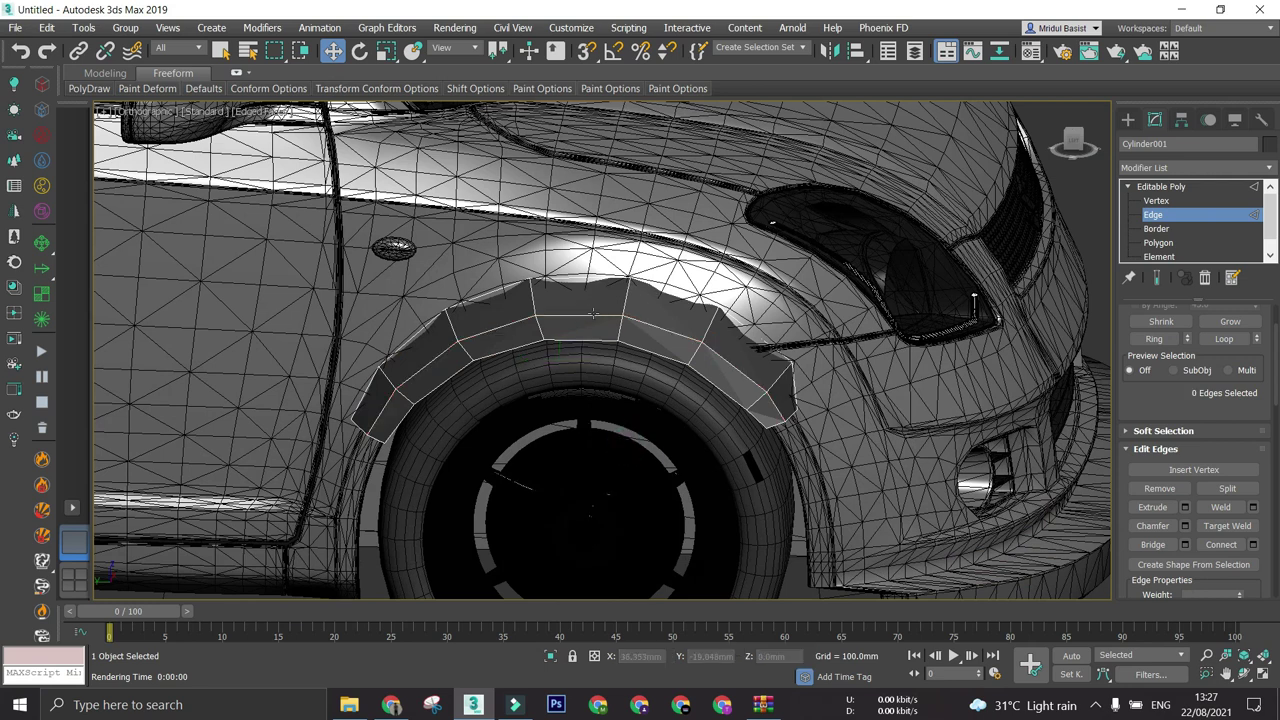
# - Select the complete edge loop along the flare's central lengthwise crease from one of its edges
pyautogui.click(593, 314)
pyautogui.click(1212, 341)
pyautogui.keyDown('alt'); pyautogui.moveTo(608, 403); pyautogui.dragTo(560, 400, button='middle'); pyautogui.keyUp('alt')
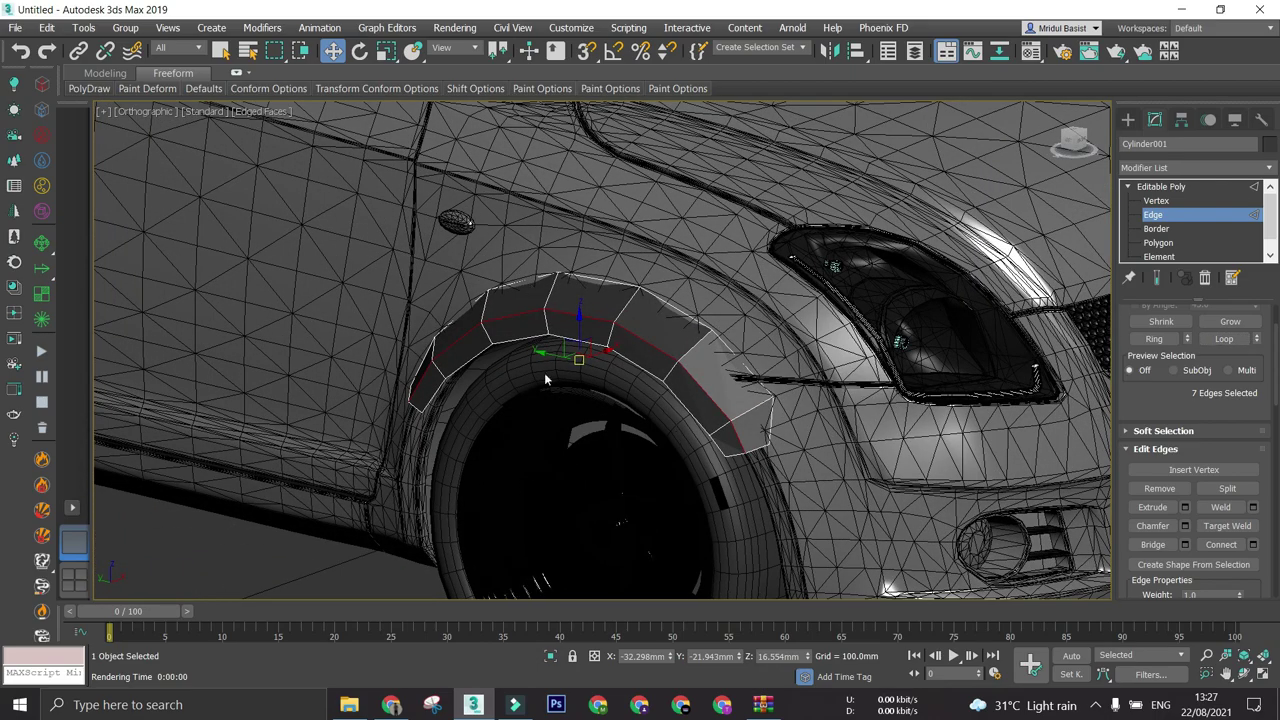
pyautogui.keyDown('alt'); pyautogui.moveTo(658, 398); pyautogui.dragTo(678, 361, button='middle'); pyautogui.keyUp('alt')
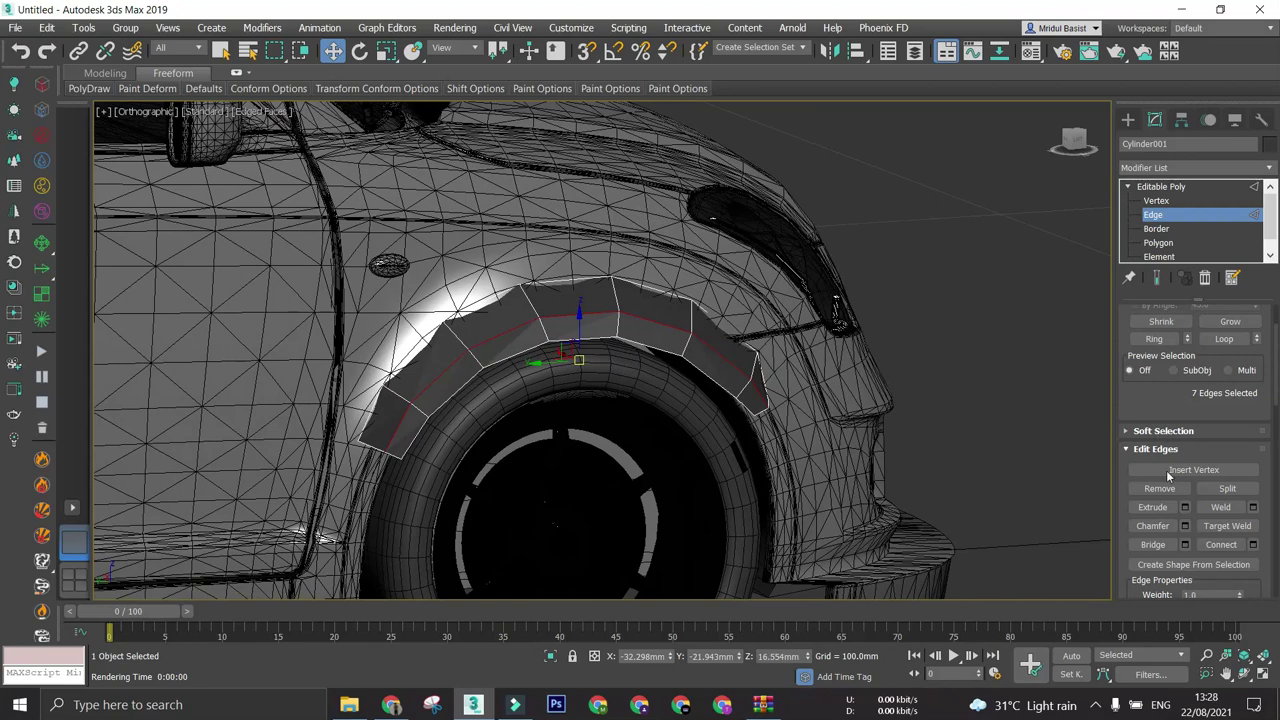
# - Chamfer the flare's central edge loop with an edge chamfer amount of 0.289 mm
pyautogui.click(1185, 527)
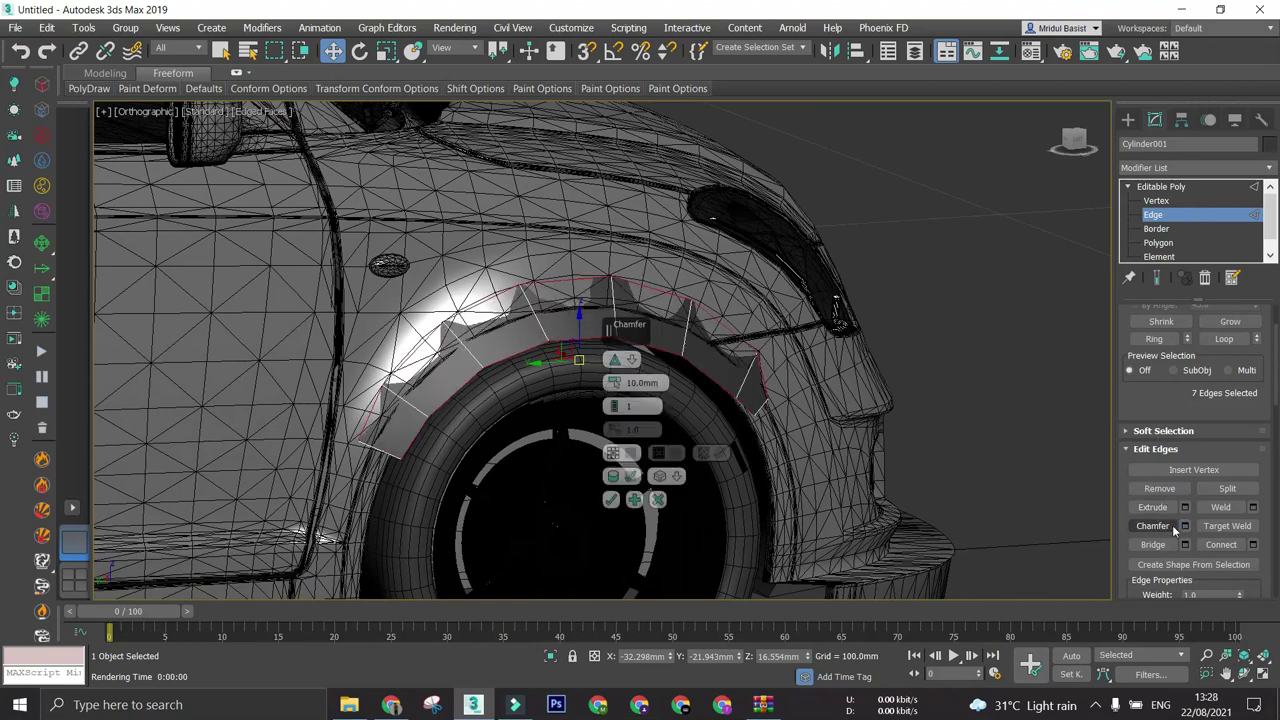
pyautogui.scroll(-4, 548, 358)
pyautogui.keyDown('alt'); pyautogui.moveTo(548, 358); pyautogui.dragTo(506, 338, button='middle'); pyautogui.keyUp('alt')
pyautogui.scroll(4, 566, 367)
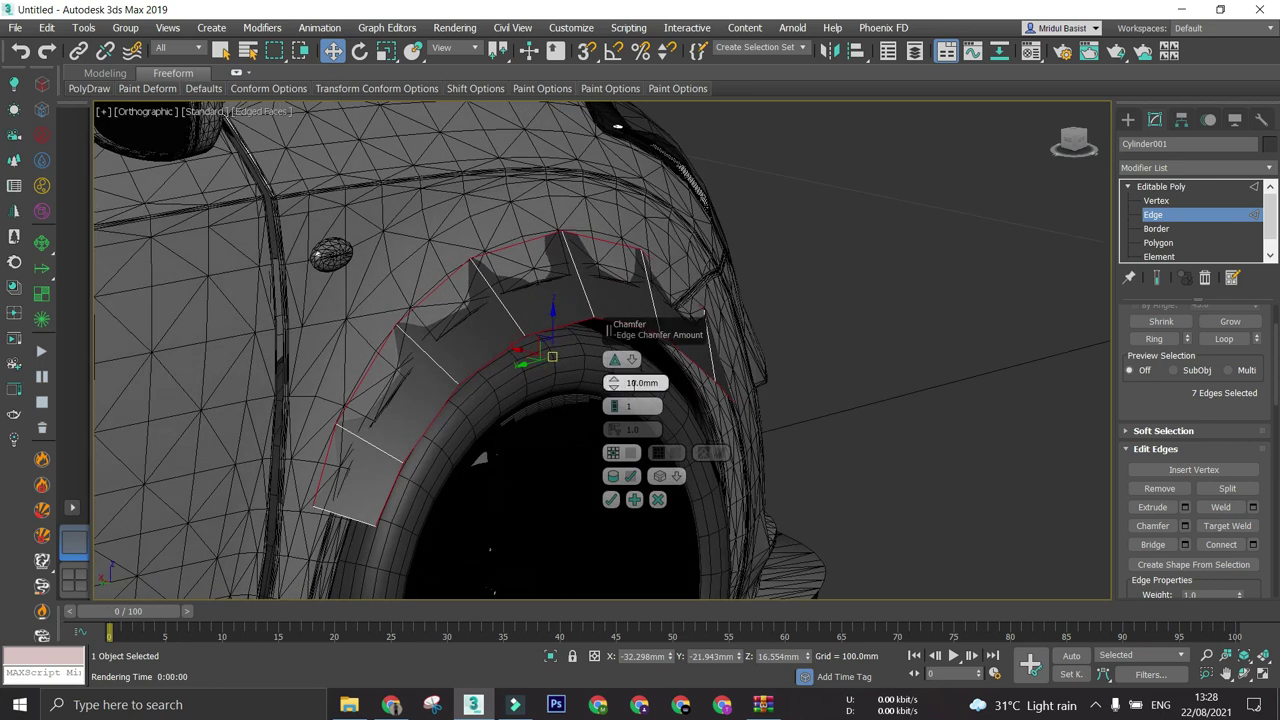
pyautogui.rightClick(614, 390)
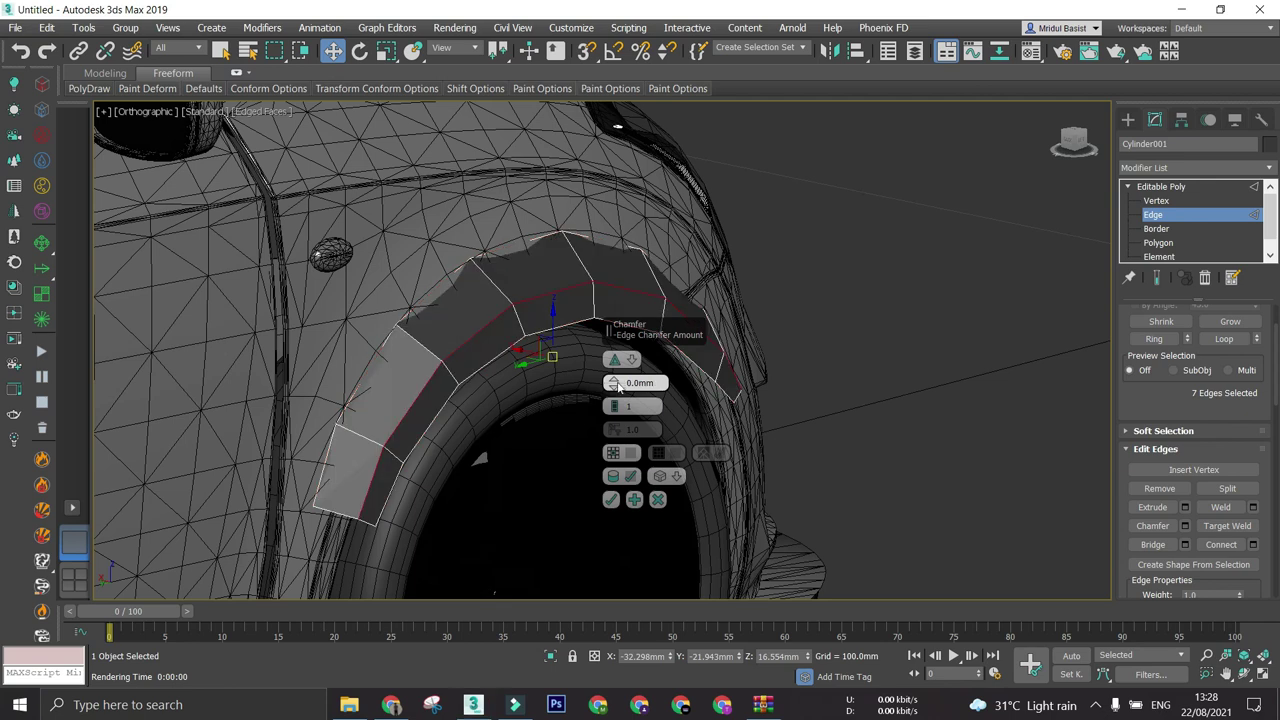
pyautogui.keyDown('alt'); pyautogui.moveTo(618, 388); pyautogui.dragTo(628, 392, button='middle'); pyautogui.keyUp('alt')
pyautogui.doubleClick(655, 383)
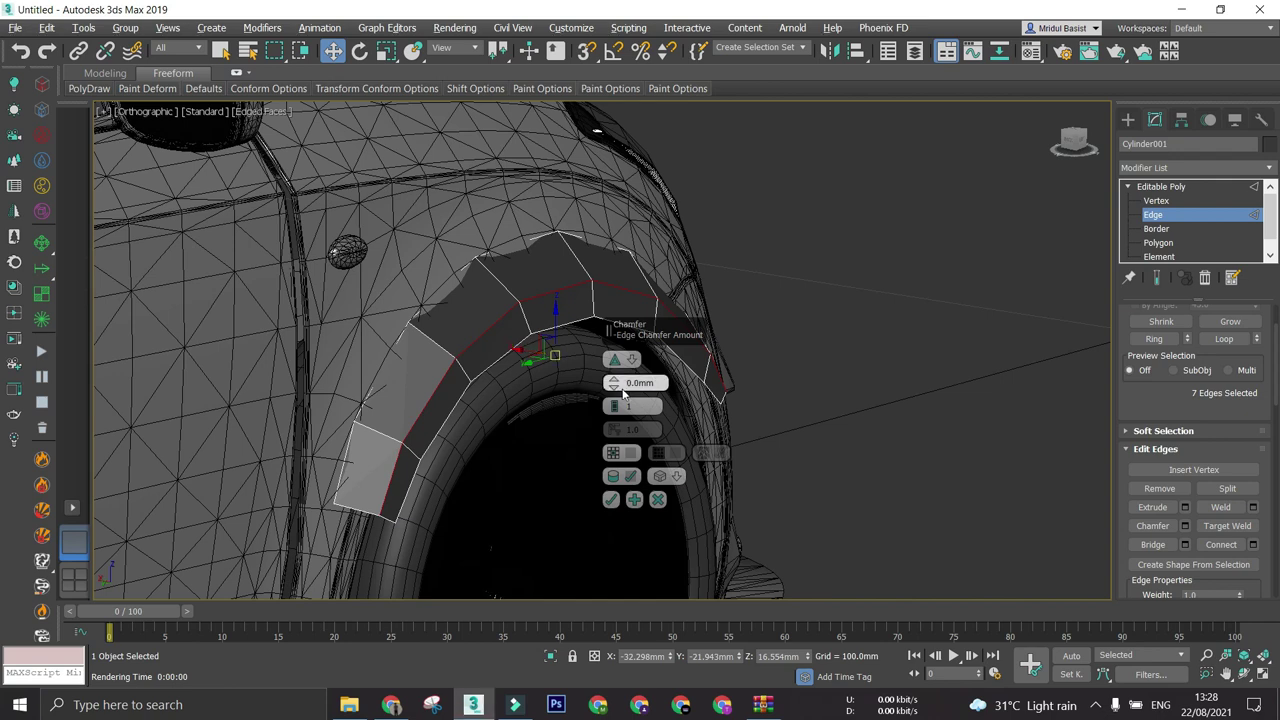
pyautogui.moveTo(613, 385); pyautogui.dragTo(613, 382)
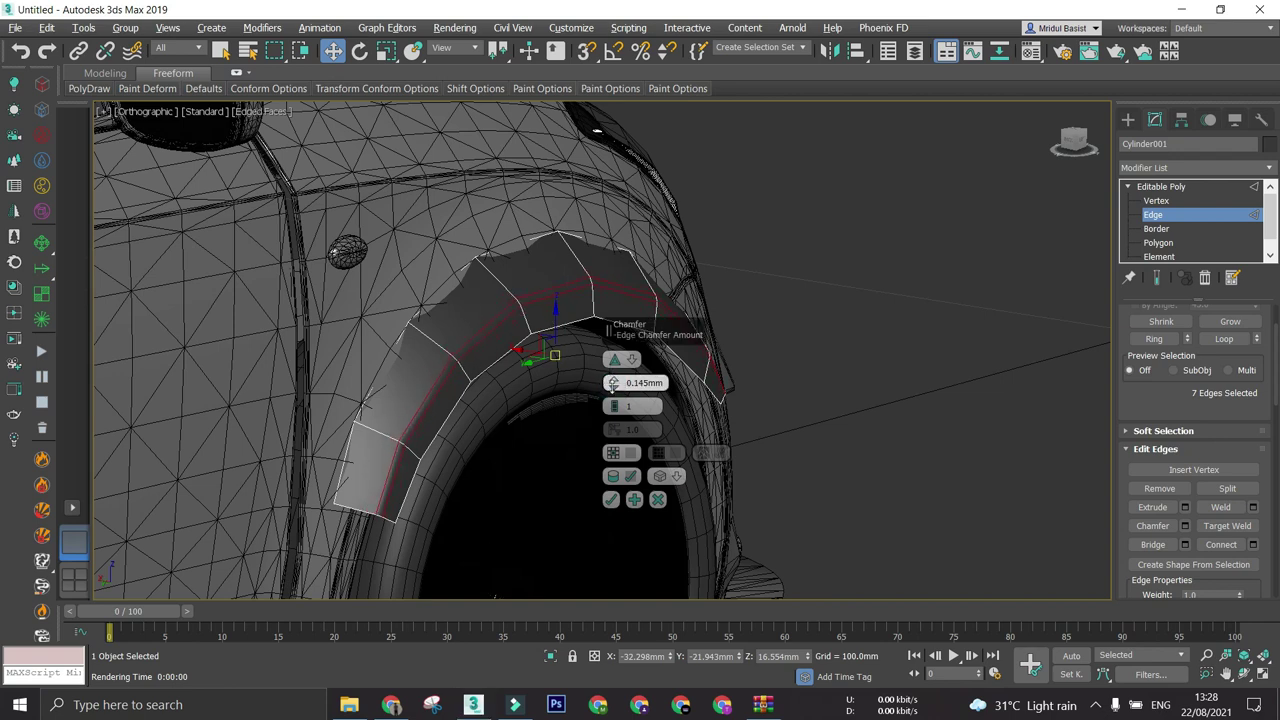
pyautogui.moveTo(613, 384); pyautogui.dragTo(613, 380)
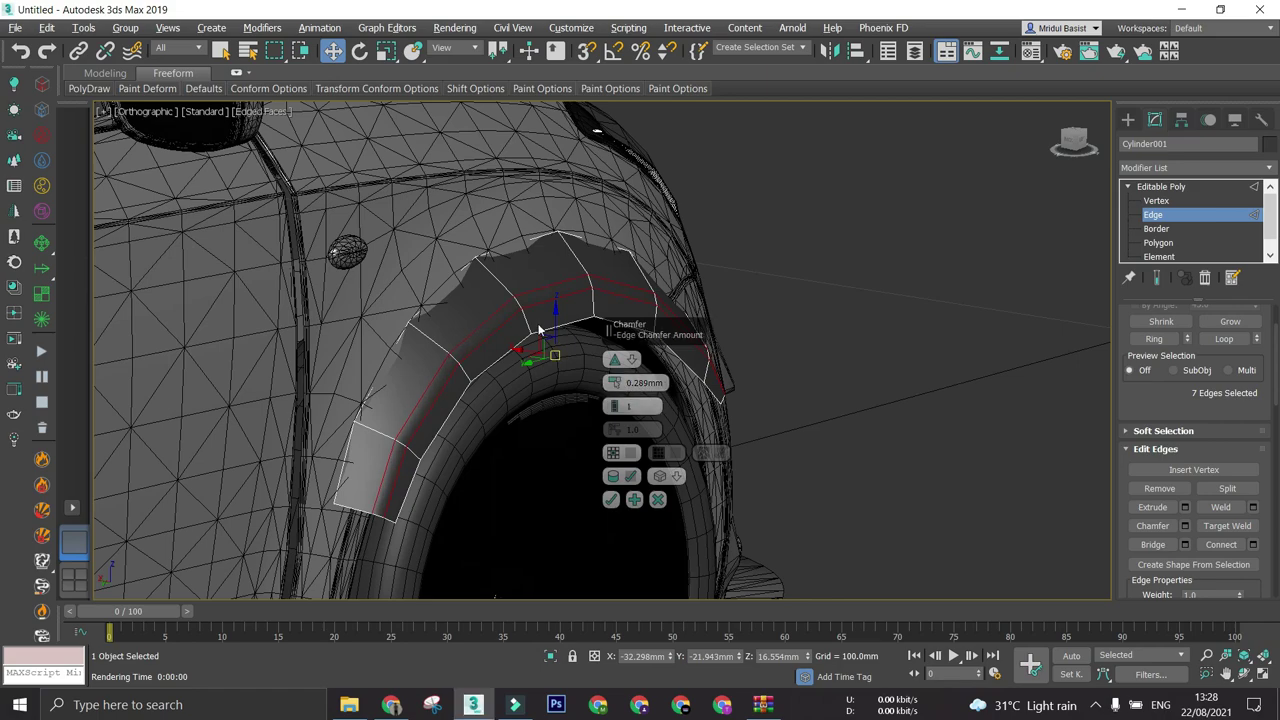
# - Set the chamfer's connect edge segments to 5 and apply it to the flare's central crease
pyautogui.keyDown('alt'); pyautogui.moveTo(540, 330); pyautogui.dragTo(577, 313, button='middle'); pyautogui.keyUp('alt')
pyautogui.scroll(10, 577, 313)
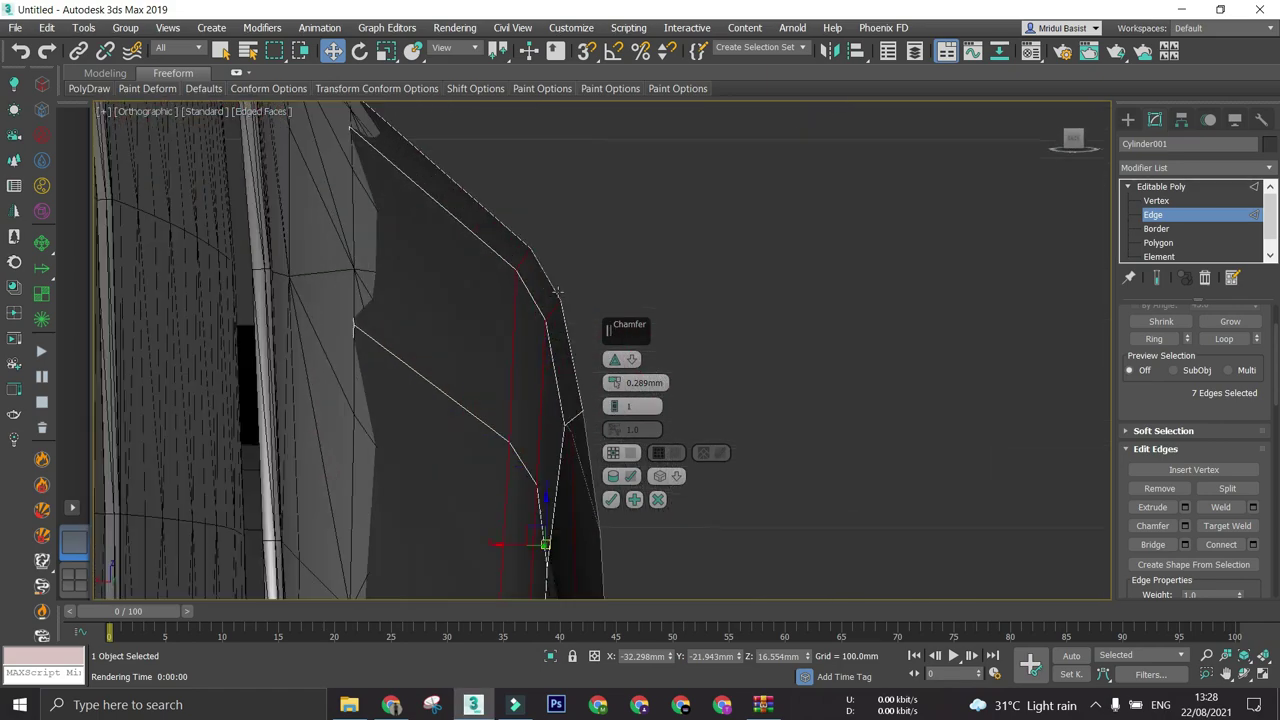
pyautogui.scroll(-3, 519, 232)
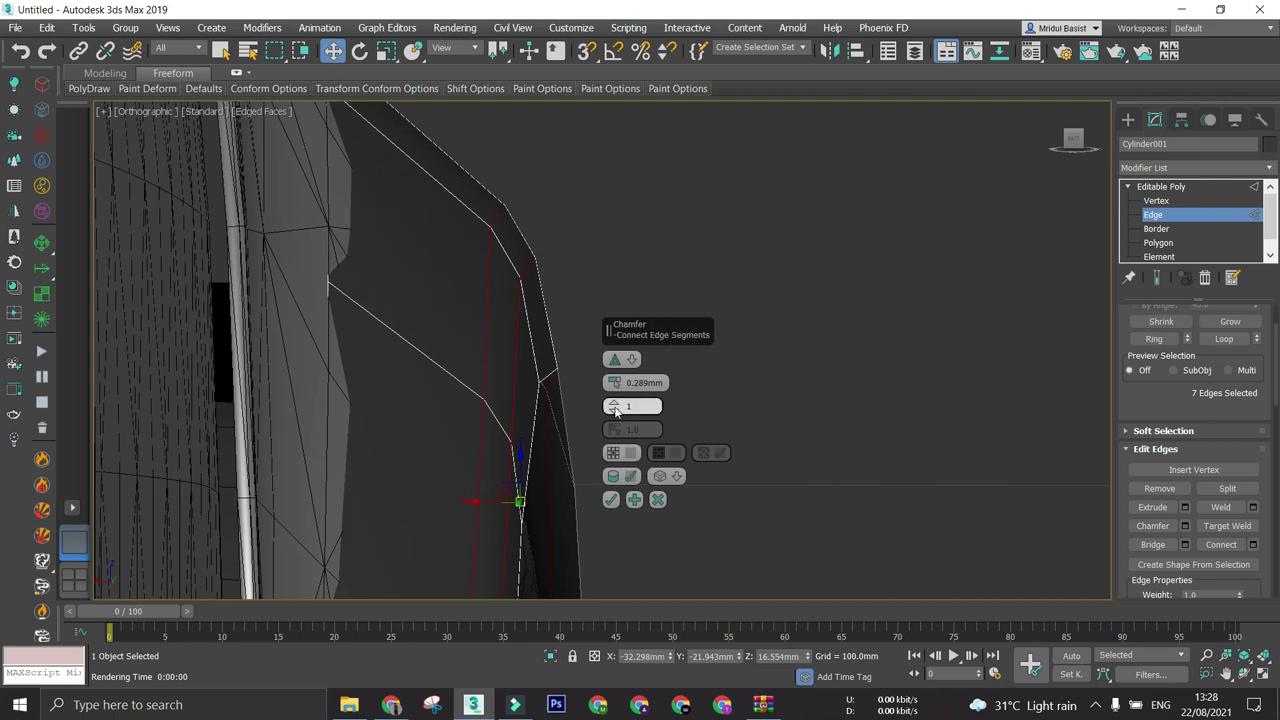
pyautogui.moveTo(614, 407); pyautogui.dragTo(618, 399)
pyautogui.scroll(-2, 511, 280)
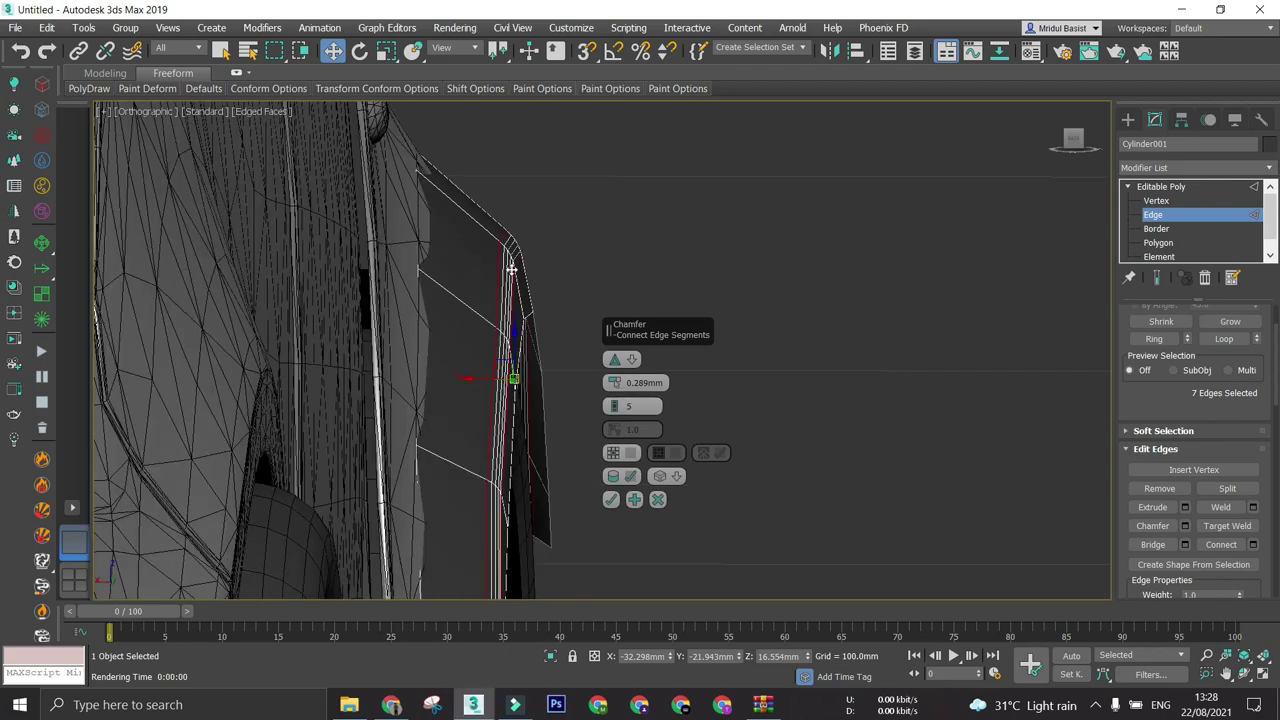
pyautogui.keyDown('alt'); pyautogui.moveTo(511, 280); pyautogui.dragTo(483, 255, button='middle'); pyautogui.keyUp('alt')
pyautogui.scroll(-1, 435, 308)
pyautogui.scroll(-2, 508, 328)
pyautogui.keyDown('alt'); pyautogui.moveTo(508, 328); pyautogui.dragTo(464, 333, button='middle'); pyautogui.keyUp('alt')
pyautogui.click(611, 499)
pyautogui.scroll(-4, 565, 386)
pyautogui.moveTo(562, 388); pyautogui.dragTo(425, 375, button='middle')
# - Leave edge editing and examine the chamfered flare against the car body from several angles
pyautogui.click(1158, 187)
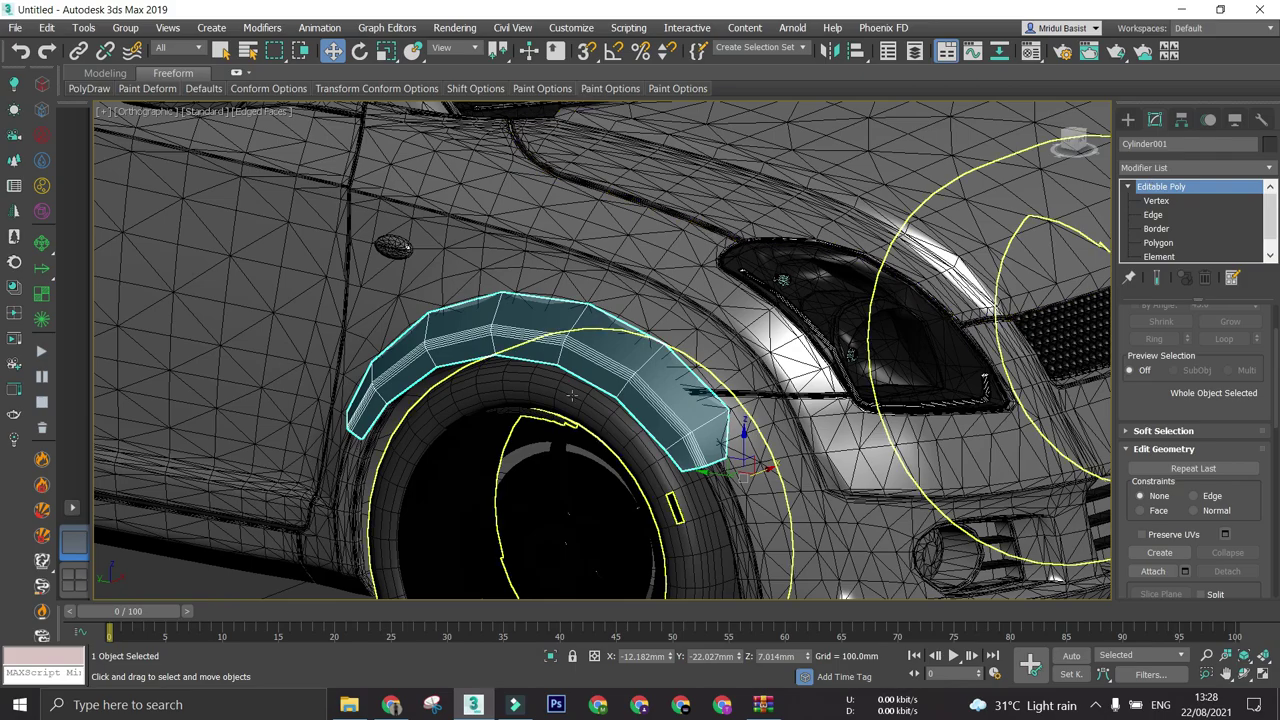
pyautogui.keyDown('alt'); pyautogui.moveTo(570, 392); pyautogui.dragTo(575, 314, button='middle'); pyautogui.keyUp('alt')
pyautogui.scroll(-3, 597, 392)
pyautogui.click(712, 554)
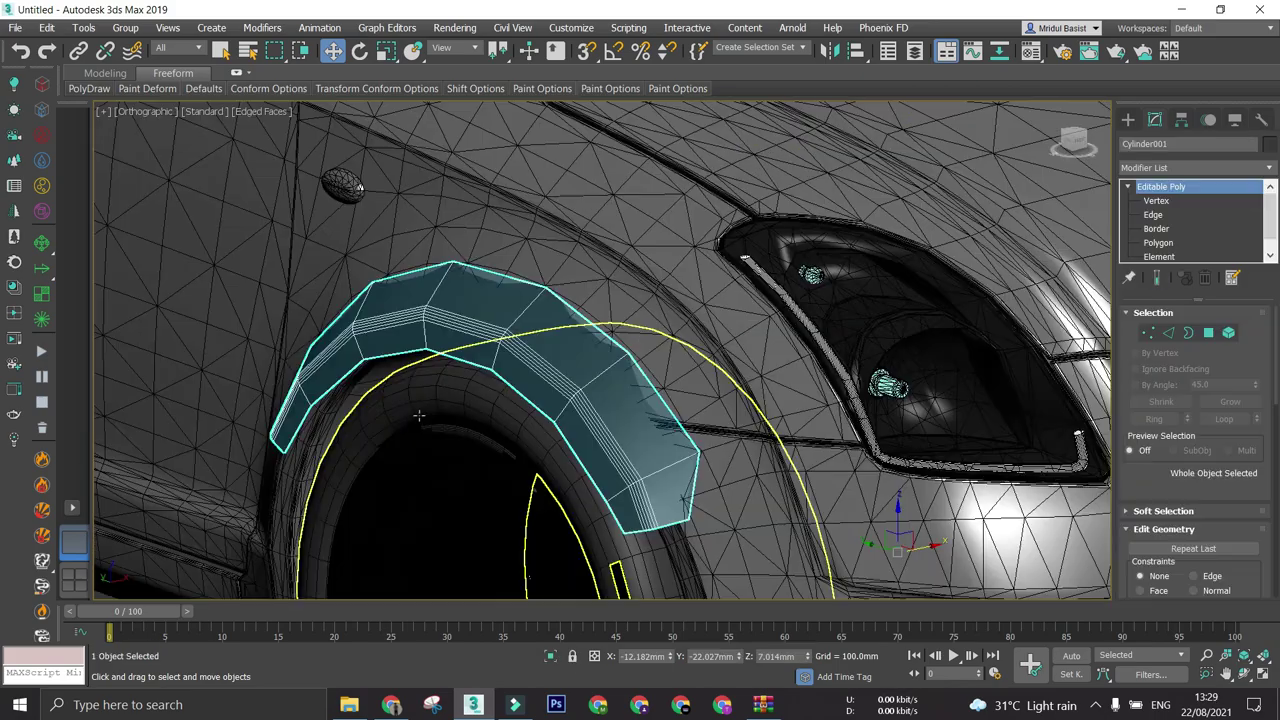
pyautogui.scroll(-2, 422, 414)
pyautogui.keyDown('alt'); pyautogui.moveTo(425, 412); pyautogui.dragTo(522, 394, button='middle'); pyautogui.keyUp('alt')
pyautogui.scroll(2, 487, 371)
pyautogui.scroll(-2, 487, 371)
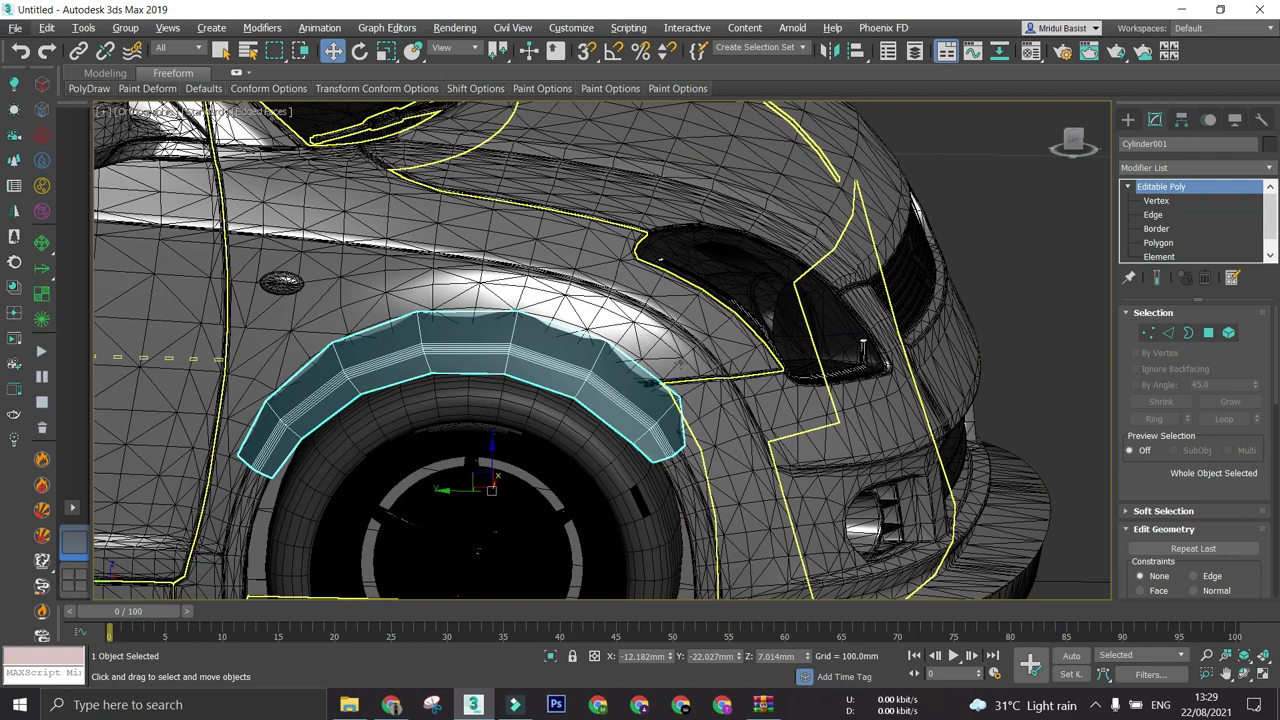
pyautogui.click(984, 263)
# - Switch to the Left view, select the front wheel's flare and frame it in the viewport
pyautogui.press('l')
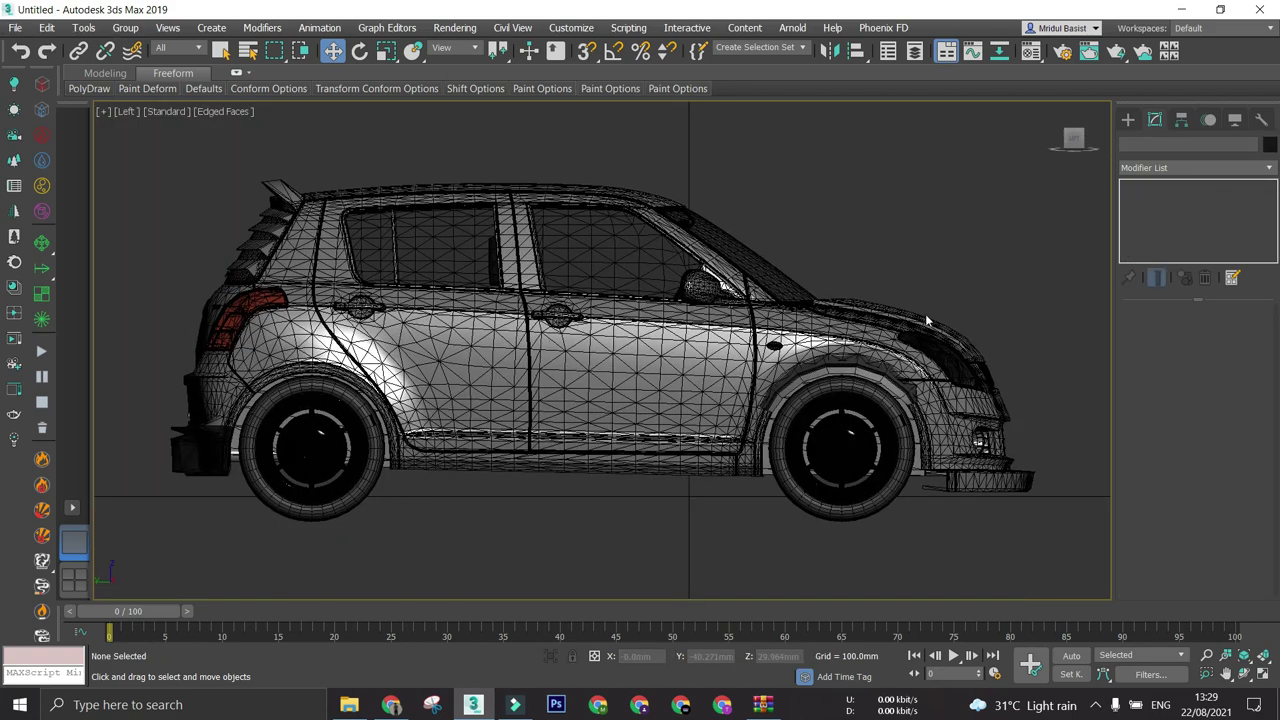
pyautogui.scroll(5, 836, 437)
pyautogui.moveTo(827, 396); pyautogui.dragTo(456, 340, button='middle')
pyautogui.scroll(4, 458, 334)
pyautogui.click(487, 228)
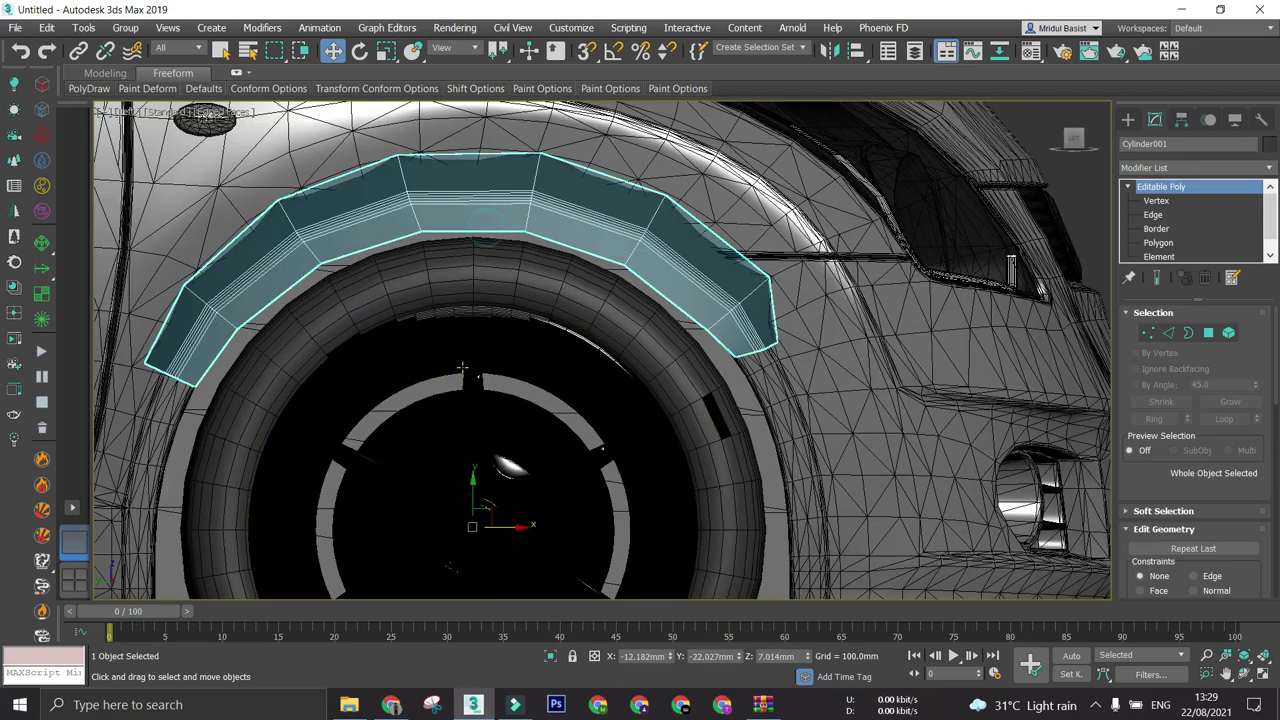
pyautogui.press('z')
# - Select all lengthwise edge loops of the flare, extending a region selection across one section with Loop
pyautogui.click(1155, 215)
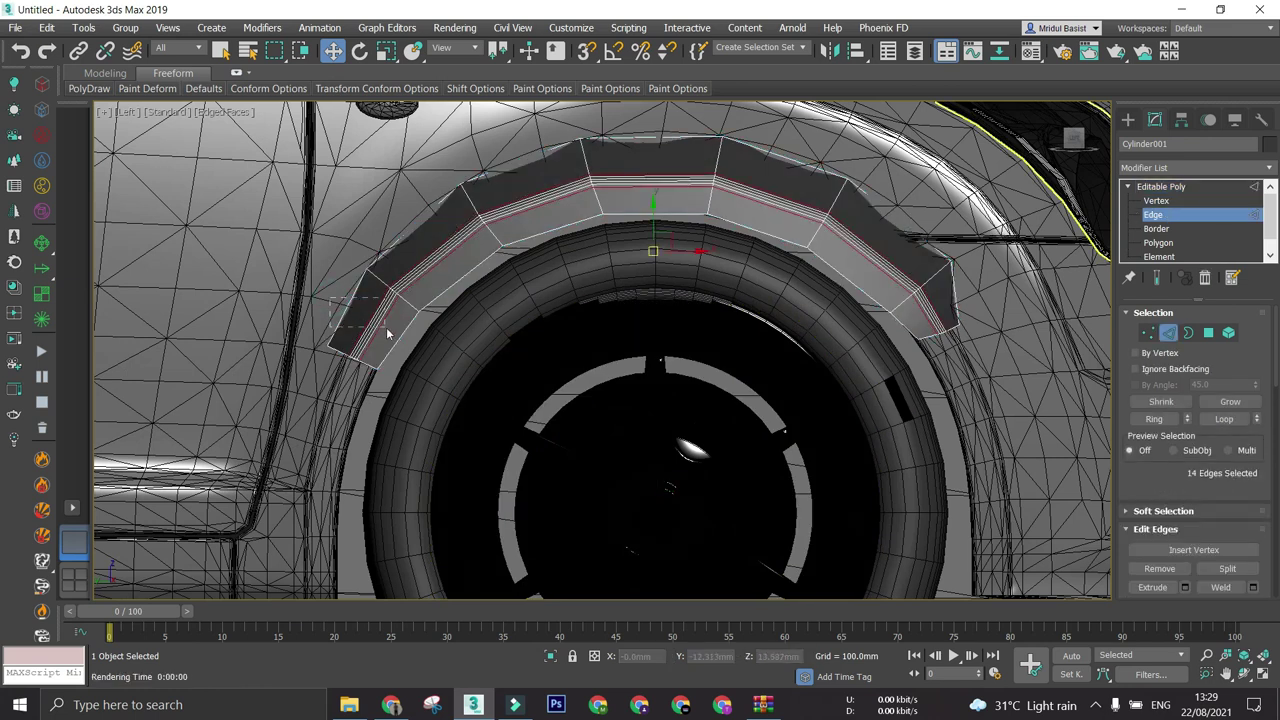
pyautogui.moveTo(388, 333); pyautogui.dragTo(389, 336)
pyautogui.hotkey('ctrl', 'z')
pyautogui.scroll(2, 389, 335)
pyautogui.scroll(-1, 389, 335)
pyautogui.moveTo(376, 360); pyautogui.dragTo(360, 387, button='middle')
pyautogui.click(1226, 421)
pyautogui.scroll(-2, 562, 316)
pyautogui.moveTo(504, 290); pyautogui.dragTo(470, 303, button='middle')
pyautogui.scroll(-2, 1209, 524)
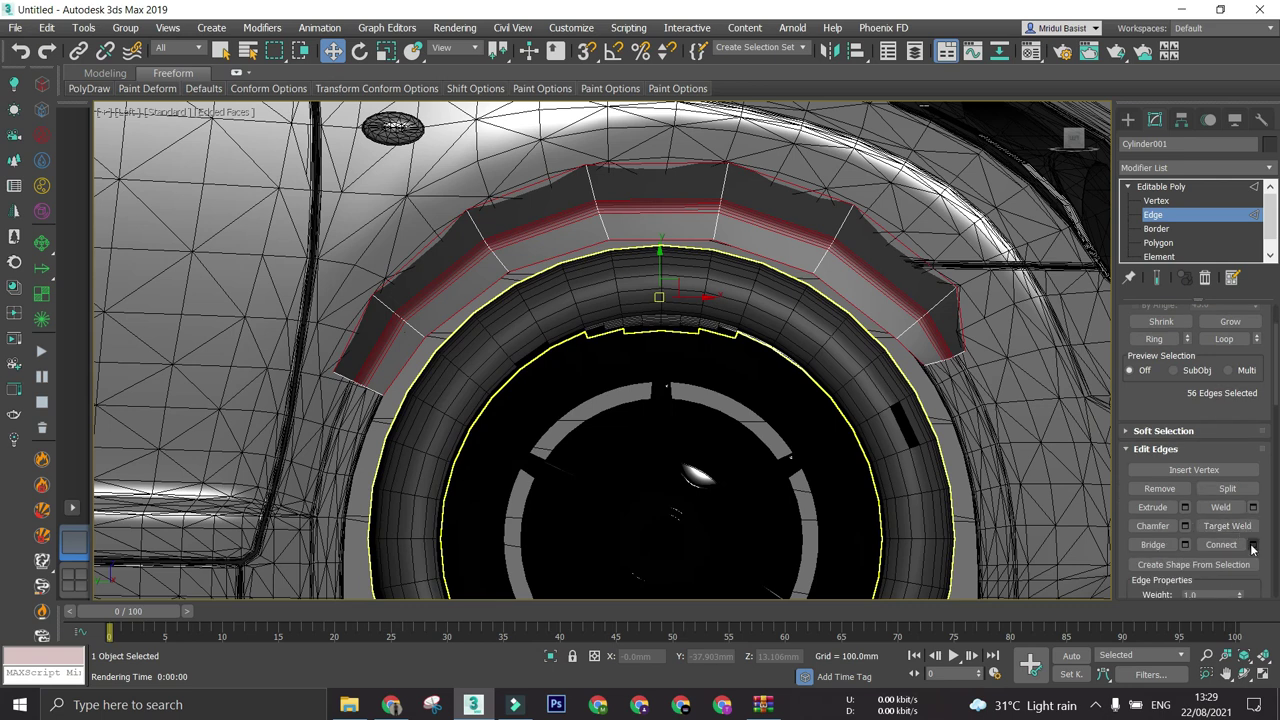
# - Connect the selected lengthwise edges with 2 segments, adding two cross loops to every section of the flare
pyautogui.click(1253, 544)
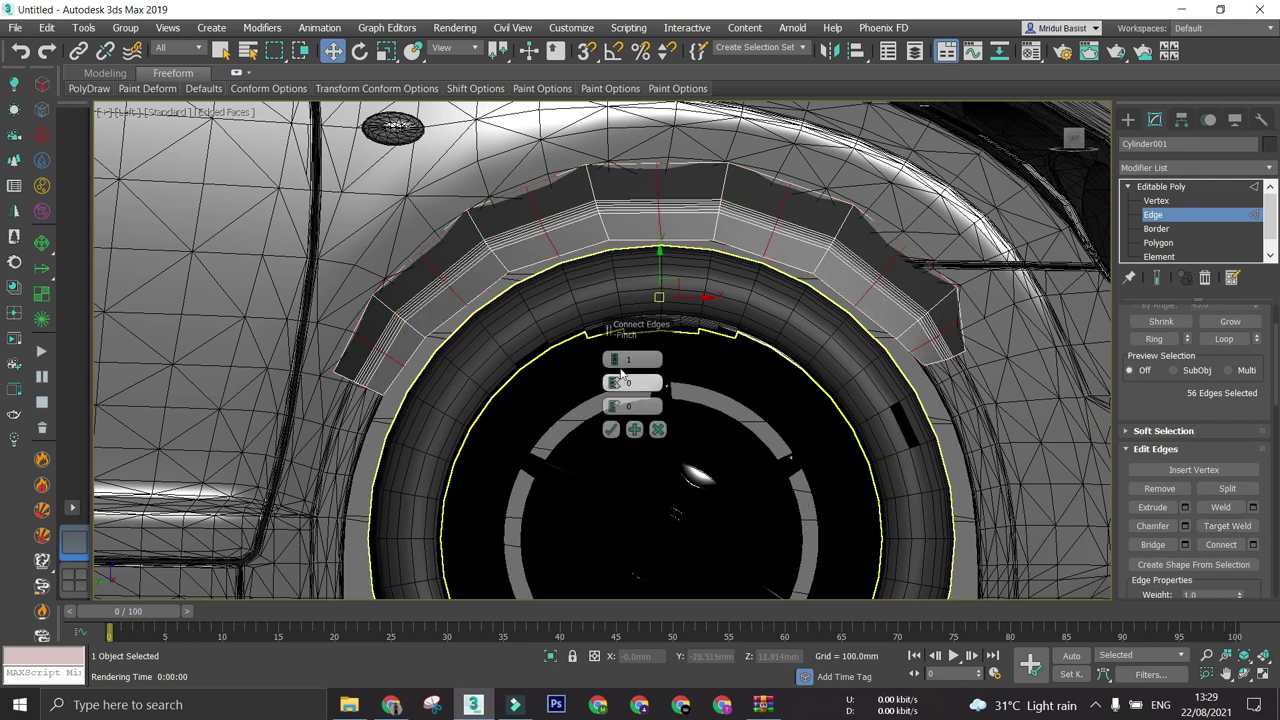
pyautogui.click(614, 355)
pyautogui.click(615, 364)
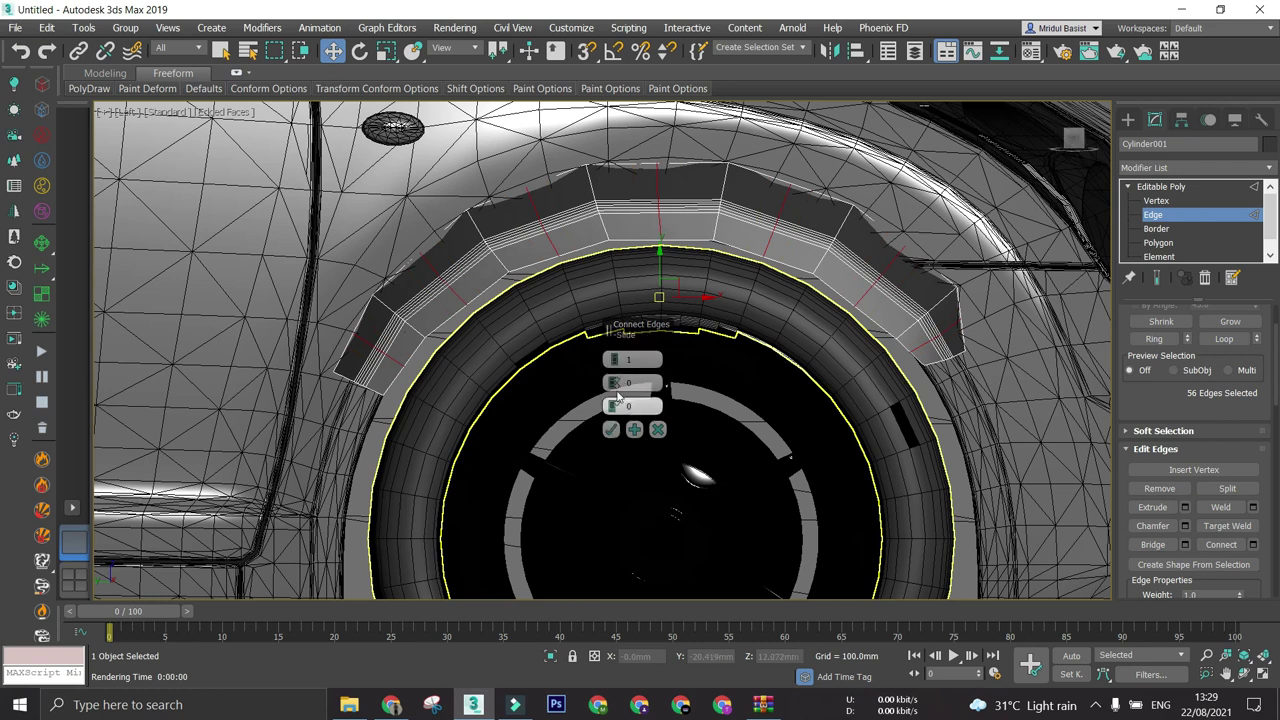
pyautogui.click(614, 355)
pyautogui.click(612, 430)
# - Move the two new cross loops in the flare's rearmost section outward to round its outline
pyautogui.scroll(3, 370, 345)
pyautogui.moveTo(382, 343); pyautogui.dragTo(410, 360, button='middle')
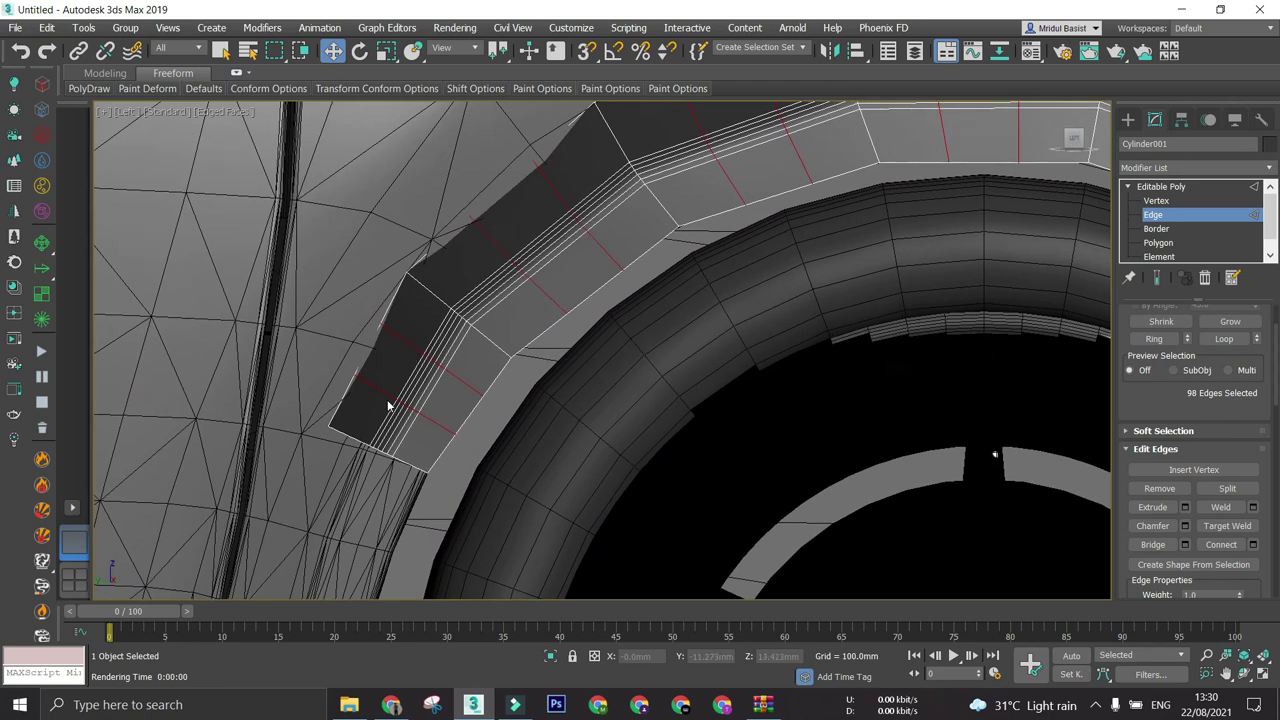
pyautogui.click(384, 389)
pyautogui.click(1220, 340)
pyautogui.scroll(-5, 400, 405)
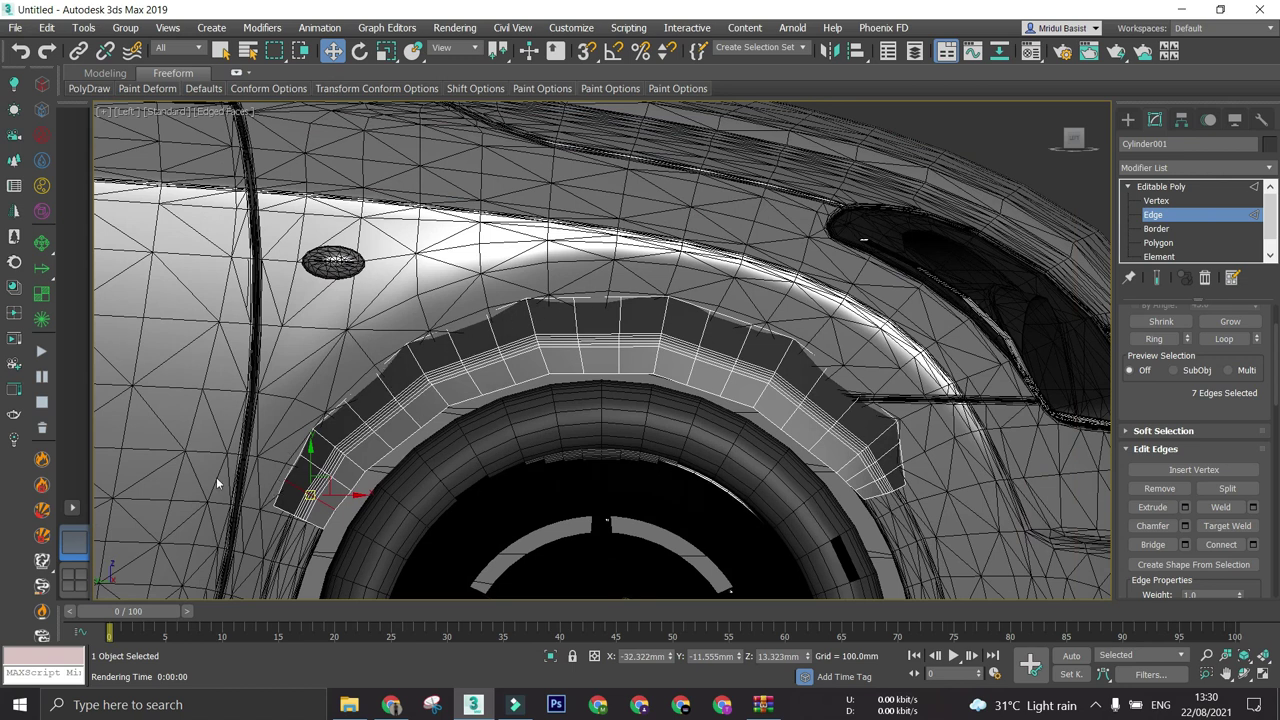
pyautogui.scroll(4, 223, 480)
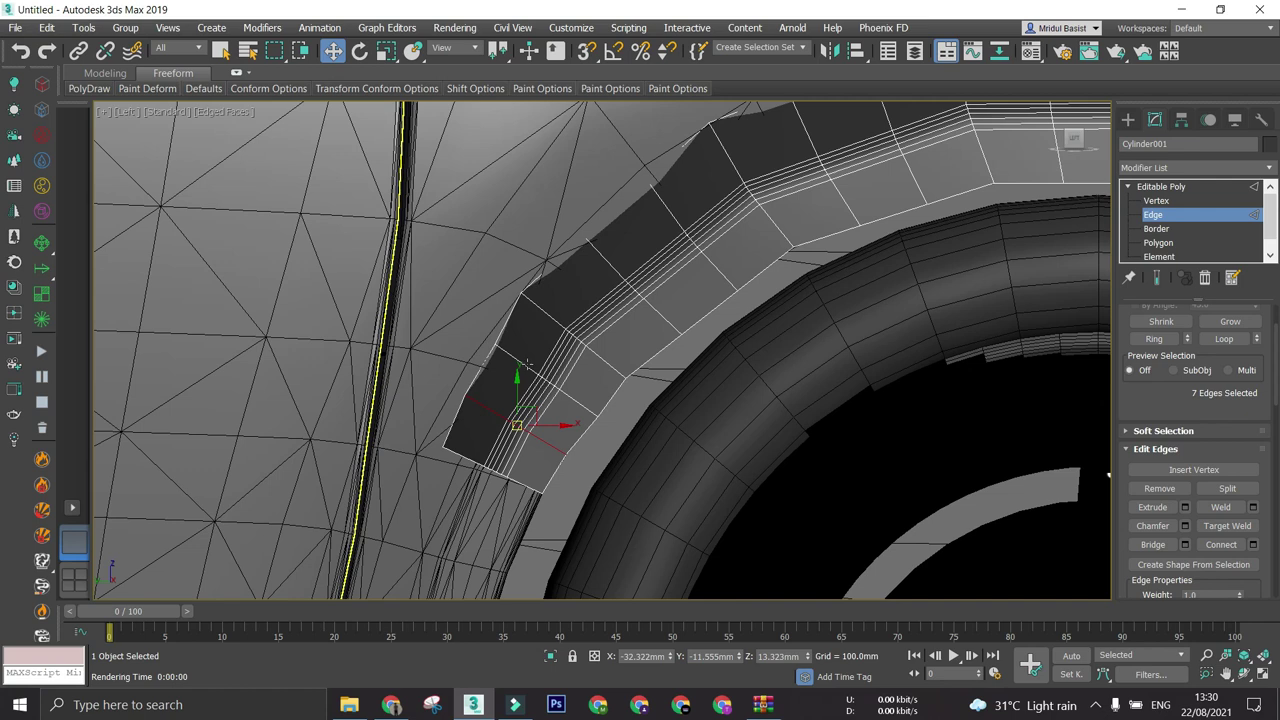
pyautogui.click(527, 365)
pyautogui.click(1224, 339)
pyautogui.moveTo(554, 388); pyautogui.dragTo(547, 384)
pyautogui.click(480, 405)
pyautogui.click(1224, 339)
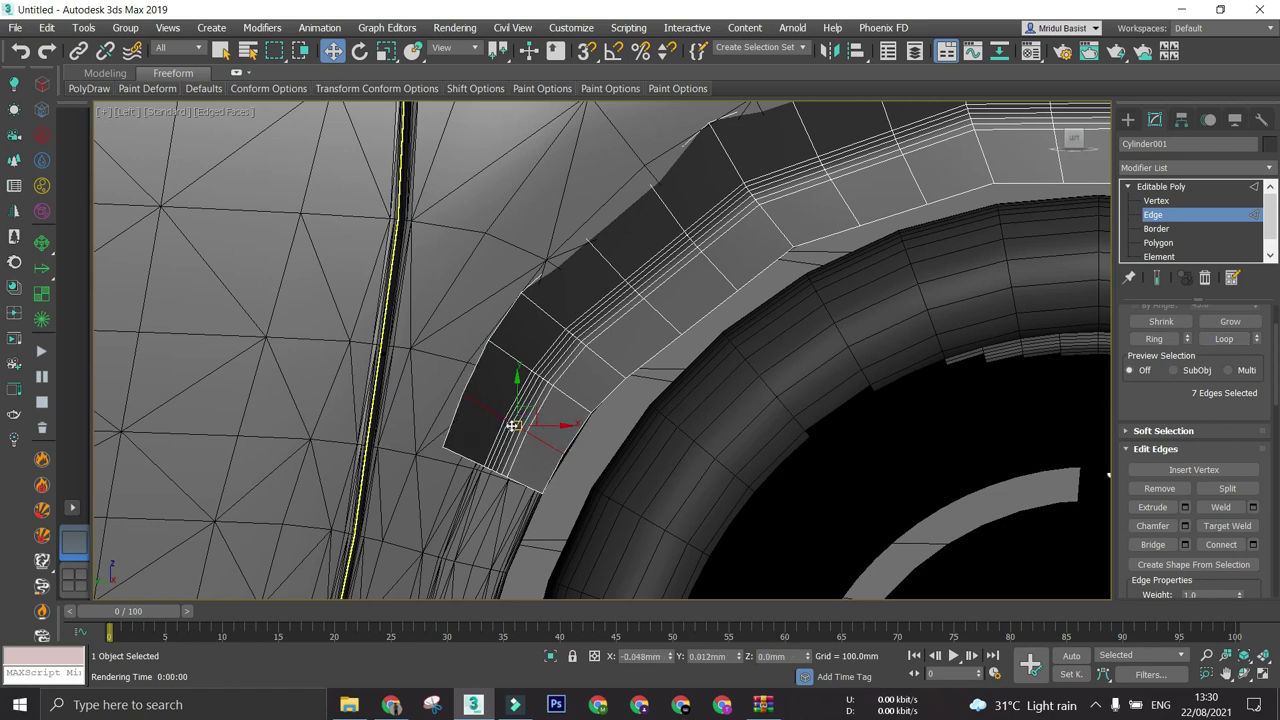
# - Move the new cross loops in the flare's second section from the rear outward to continue the curve
pyautogui.moveTo(575, 382); pyautogui.dragTo(500, 420, button='middle')
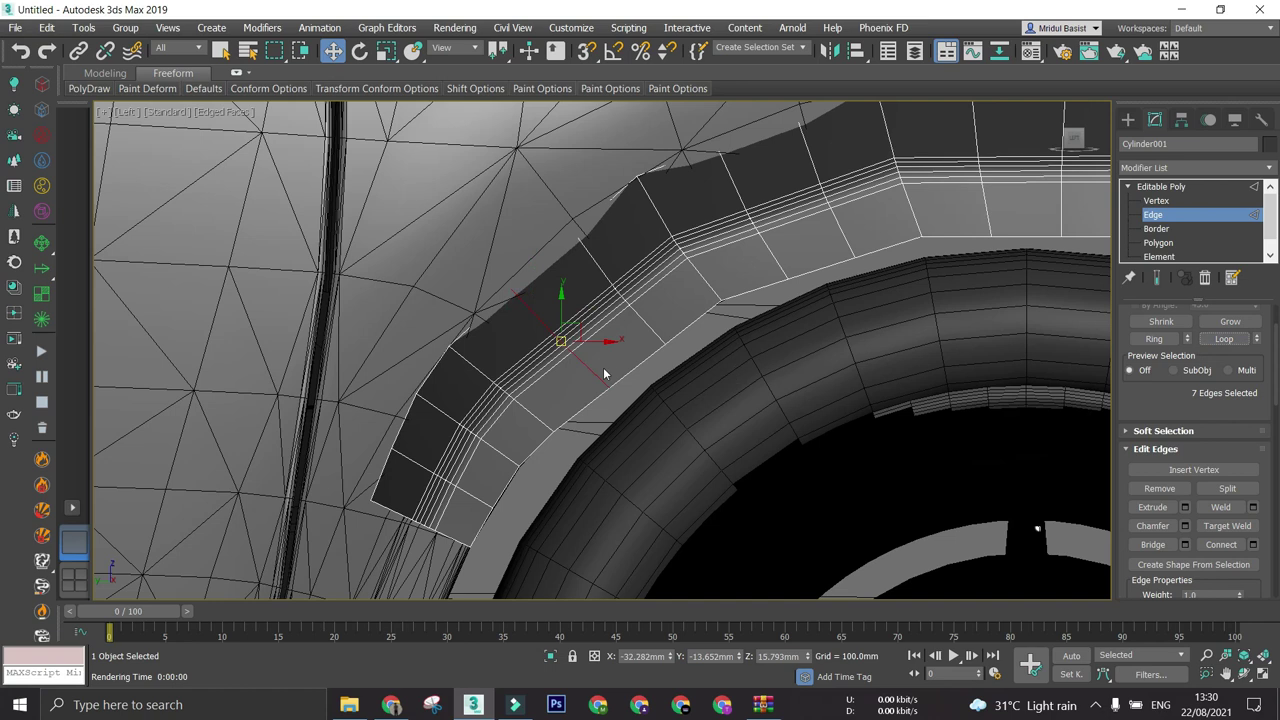
pyautogui.moveTo(562, 342); pyautogui.dragTo(609, 290)
pyautogui.moveTo(468, 430); pyautogui.dragTo(472, 433)
pyautogui.click(484, 373)
pyautogui.moveTo(904, 370); pyautogui.dragTo(834, 400, button='middle')
# - Move both new cross loops in the section just behind the flare's top section outward to smooth the arch
pyautogui.click(662, 208)
pyautogui.moveTo(682, 249); pyautogui.dragTo(679, 238)
pyautogui.click(738, 180)
pyautogui.click(1224, 339)
pyautogui.moveTo(800, 260); pyautogui.dragTo(704, 354, button='middle')
pyautogui.moveTo(663, 328); pyautogui.dragTo(656, 307)
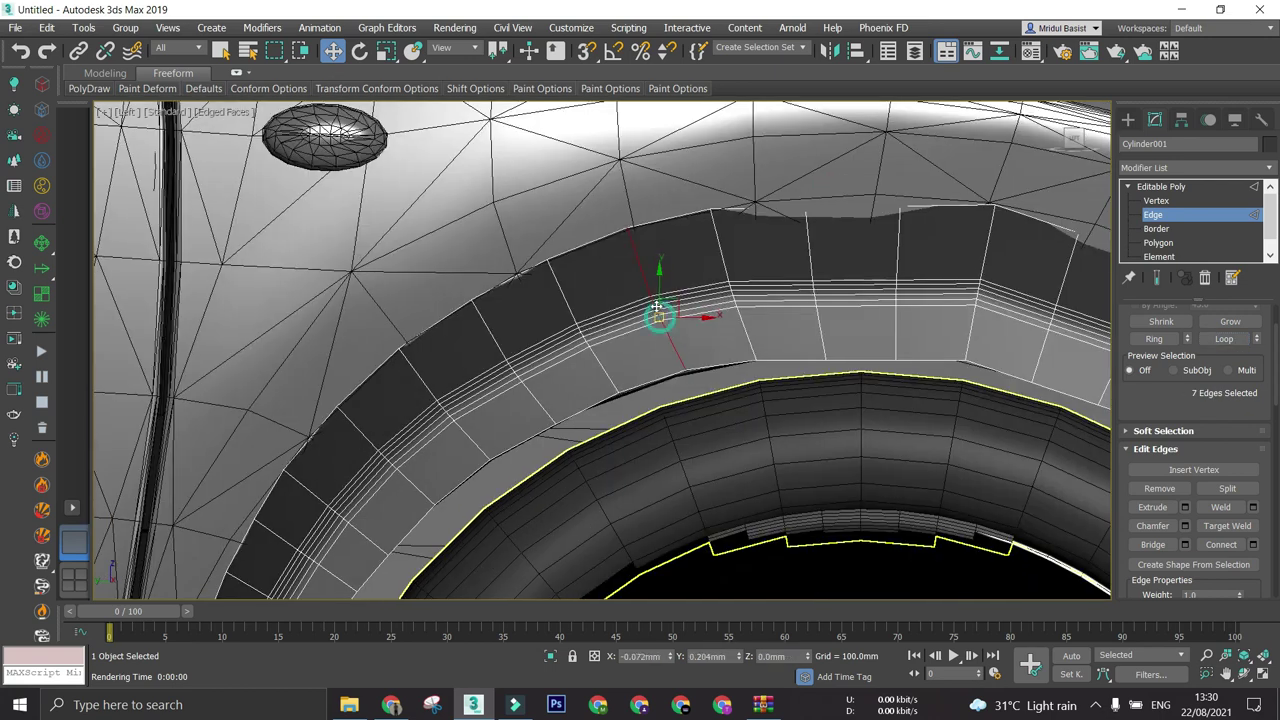
# - Raise the two new cross loops in the flare's top section to round the crown of the arch
pyautogui.hotkey('alt', 'l')
pyautogui.moveTo(826, 283); pyautogui.dragTo(825, 273)
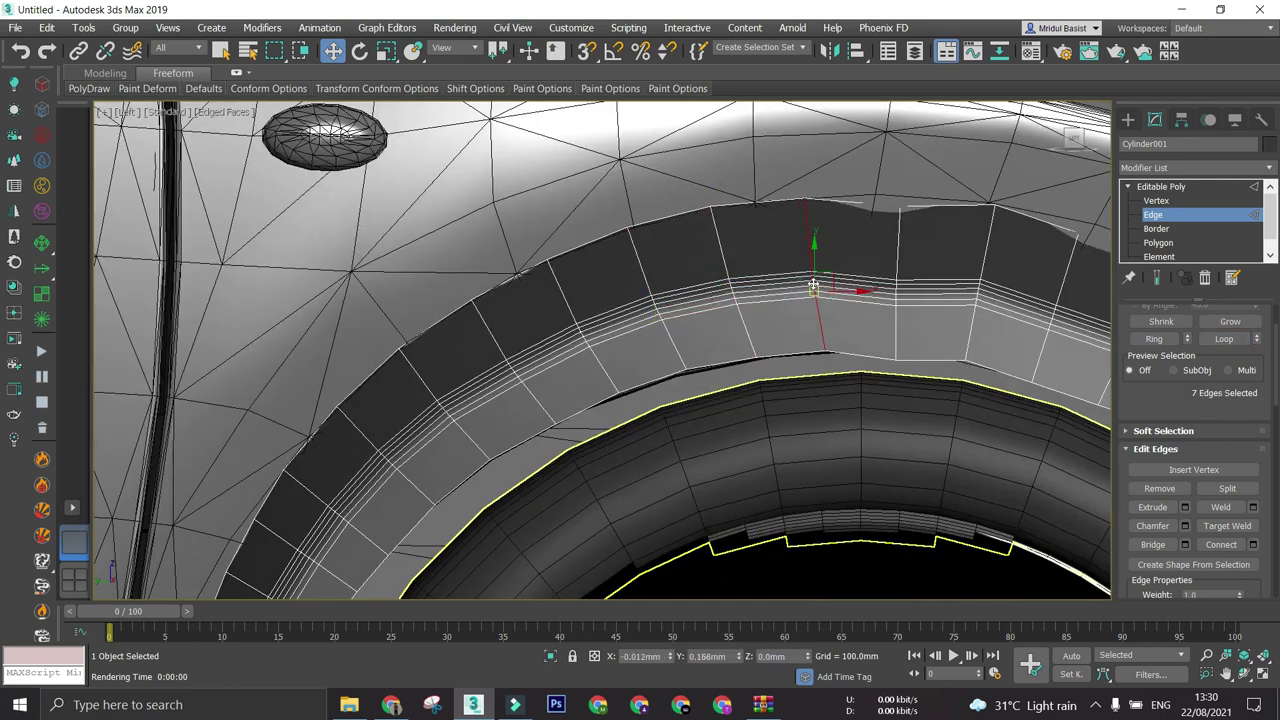
pyautogui.moveTo(912, 280); pyautogui.dragTo(911, 269)
# - Move the next three cross loops forward of the flare's top section outward so they follow the wheel arch
pyautogui.moveTo(1012, 293); pyautogui.dragTo(800, 289, button='middle')
pyautogui.click(857, 264)
pyautogui.click(1222, 339)
pyautogui.moveTo(859, 294); pyautogui.dragTo(862, 284)
pyautogui.click(935, 290)
pyautogui.click(1222, 339)
pyautogui.moveTo(932, 320); pyautogui.dragTo(938, 310)
pyautogui.click(1000, 341)
pyautogui.click(1222, 339)
pyautogui.moveTo(999, 355); pyautogui.dragTo(1002, 351)
# - Move the remaining cross loops near the flare's front end outward so its outline follows the wheel arch
pyautogui.moveTo(1040, 362); pyautogui.dragTo(741, 307, button='middle')
pyautogui.click(764, 315)
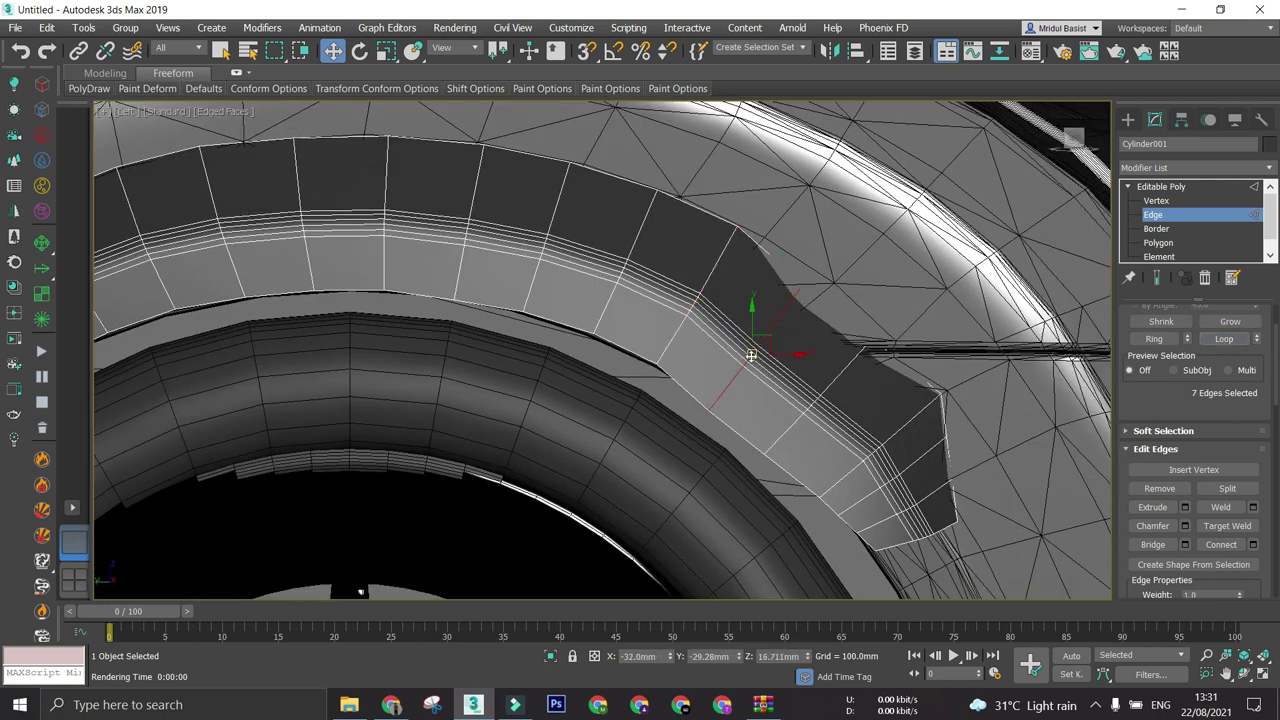
pyautogui.moveTo(753, 355); pyautogui.dragTo(828, 399)
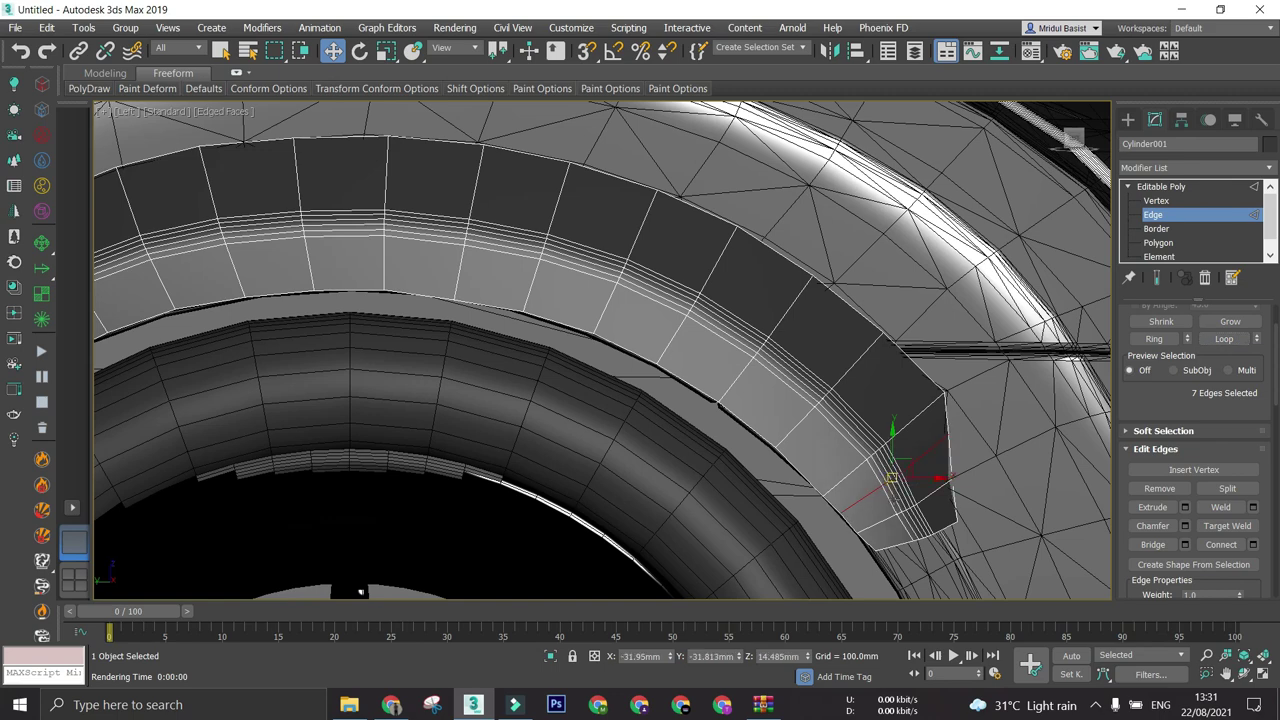
pyautogui.scroll(-5, 919, 540)
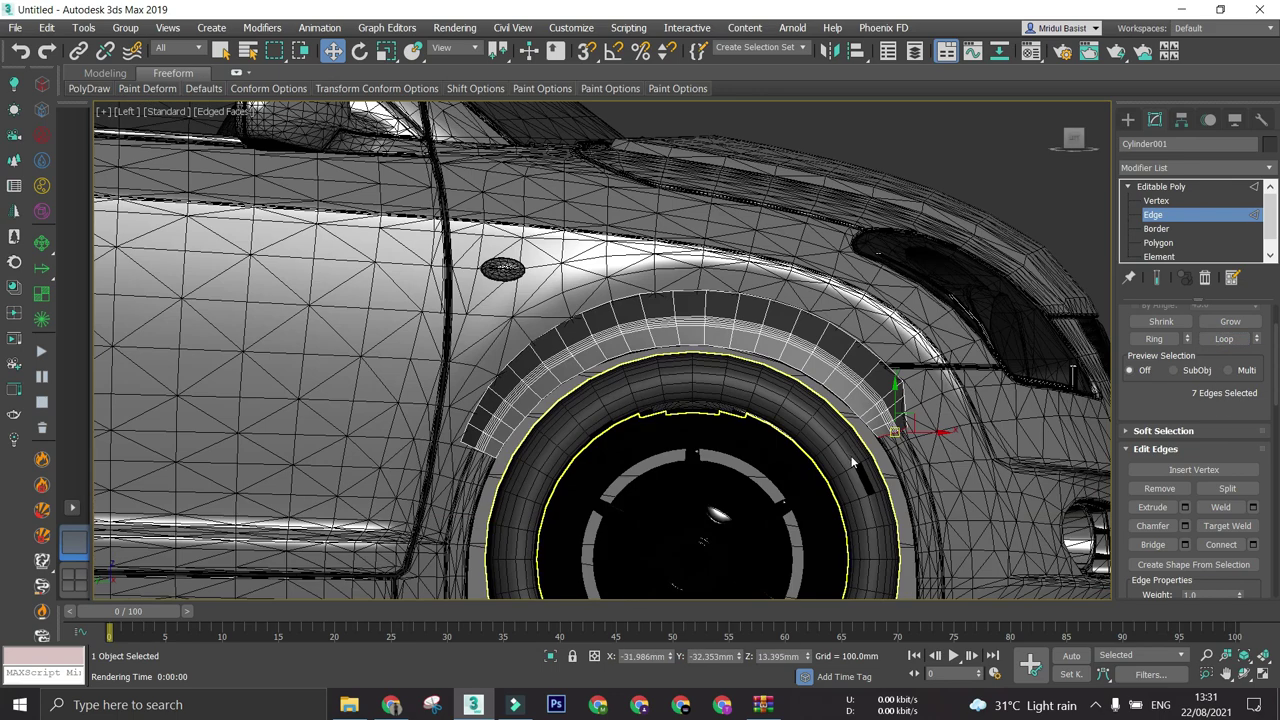
pyautogui.scroll(2, 789, 476)
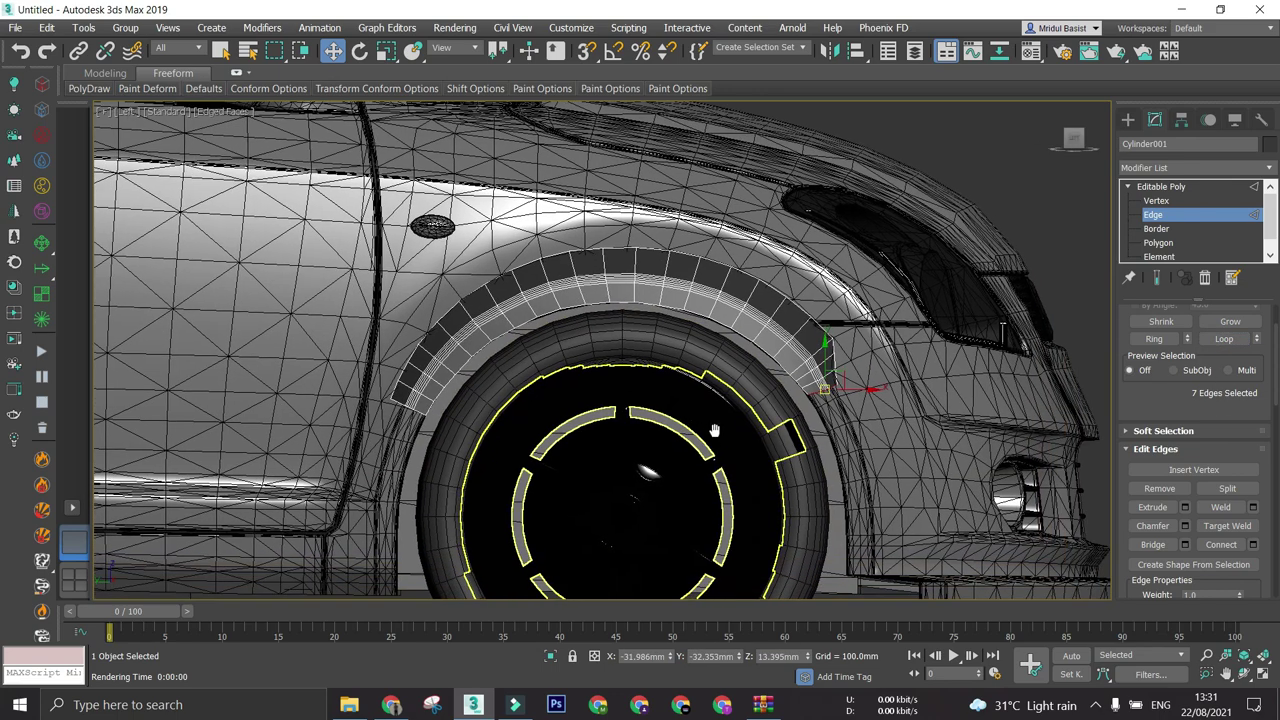
# - Leave sub-object editing and examine the whole flare against the fender in plain shading from the front
pyautogui.click(1165, 202)
pyautogui.click(1163, 188)
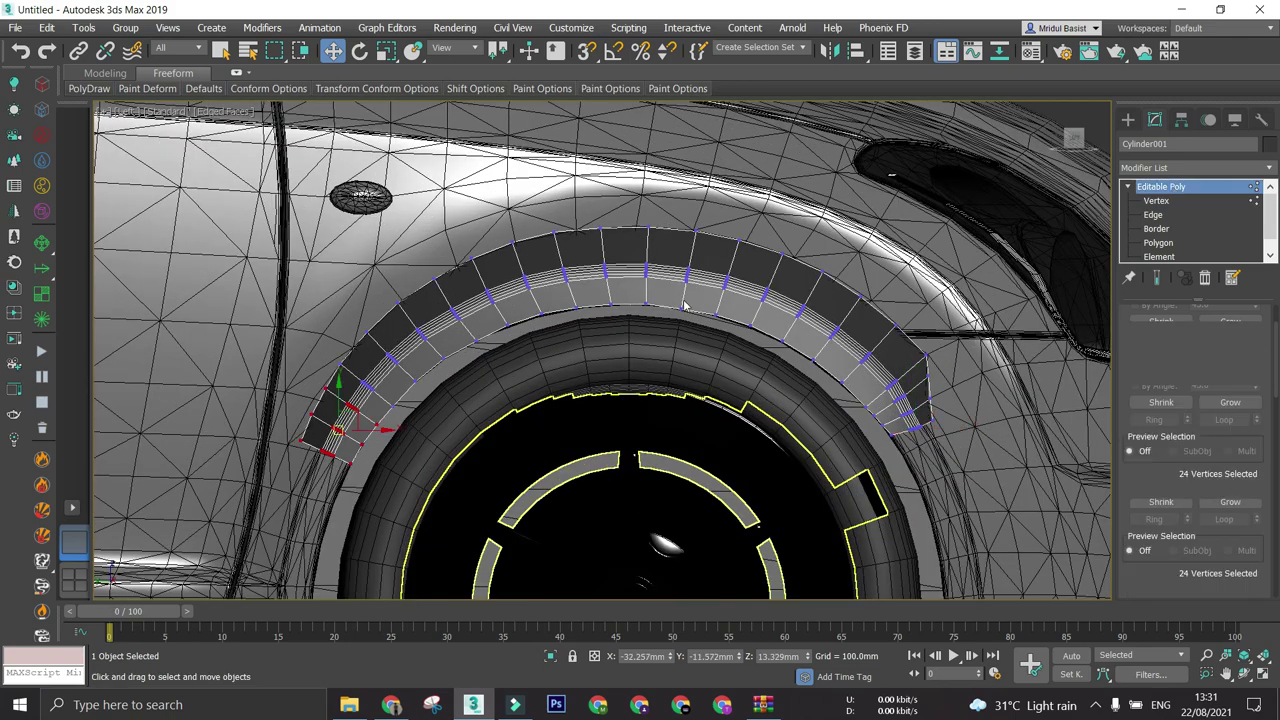
pyautogui.scroll(-5, 700, 328)
pyautogui.keyDown('alt'); pyautogui.moveTo(702, 334); pyautogui.dragTo(720, 420, button='middle'); pyautogui.keyUp('alt')
pyautogui.press('F4')
pyautogui.scroll(3, 680, 405)
pyautogui.click(840, 546)
pyautogui.keyDown('alt'); pyautogui.moveTo(660, 466); pyautogui.dragTo(451, 346, button='middle'); pyautogui.keyUp('alt')
pyautogui.scroll(6, 451, 346)
pyautogui.scroll(-5, 498, 382)
pyautogui.keyDown('alt'); pyautogui.moveTo(522, 423); pyautogui.dragTo(551, 387, button='middle'); pyautogui.keyUp('alt')
pyautogui.click(551, 387)
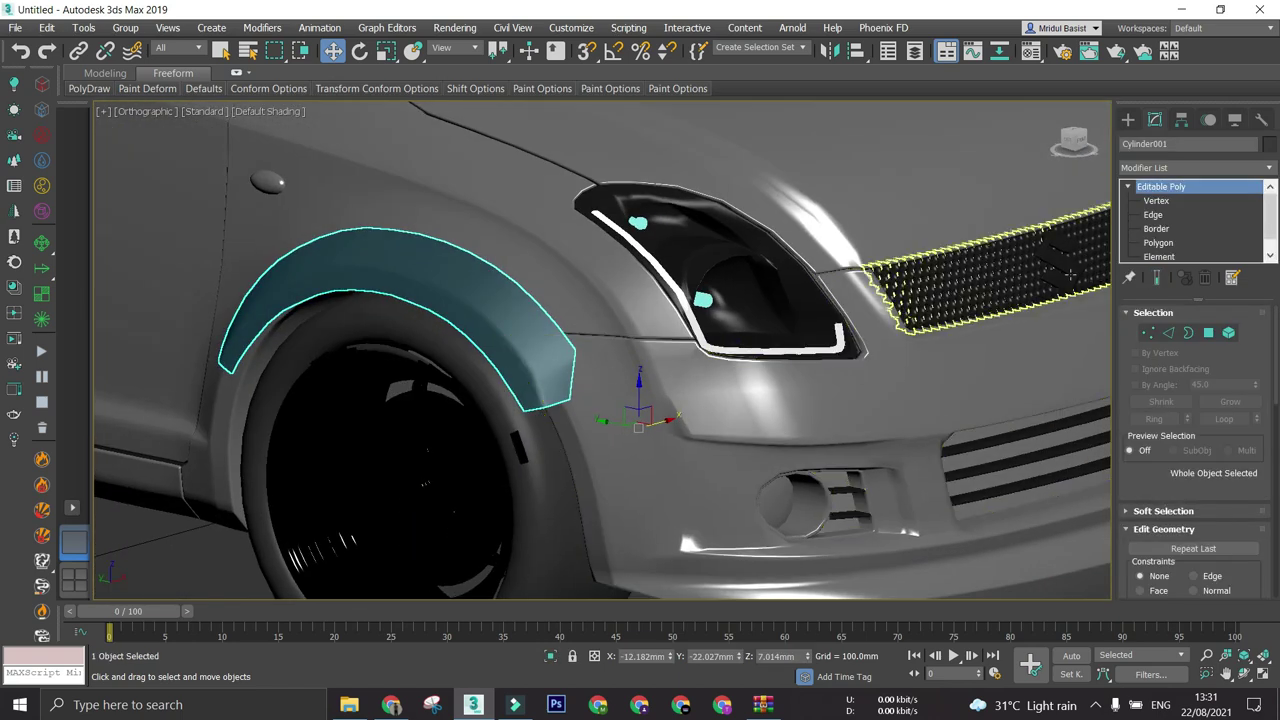
# - Examine the vertices at the flare's front end in close-up with edged faces displayed
pyautogui.click(1150, 204)
pyautogui.keyDown('alt'); pyautogui.moveTo(652, 390); pyautogui.dragTo(592, 430, button='middle'); pyautogui.keyUp('alt')
pyautogui.scroll(4, 391, 447)
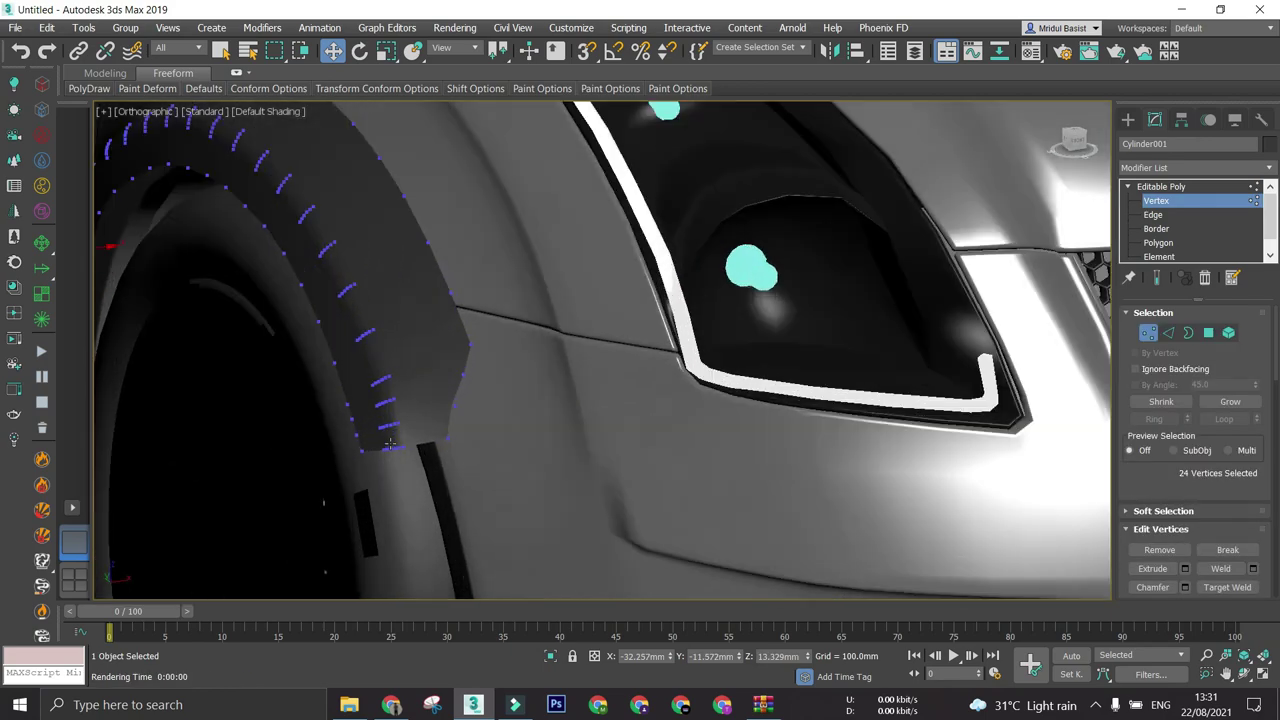
pyautogui.press('F3')
pyautogui.keyDown('alt'); pyautogui.moveTo(392, 446); pyautogui.dragTo(550, 329, button='middle'); pyautogui.keyUp('alt')
pyautogui.scroll(2, 519, 393)
pyautogui.moveTo(408, 395)
pyautogui.keyDown('alt'); pyautogui.mouseDown(button='middle')
pyautogui.moveTo(514, 426)
pyautogui.moveTo(511, 402)
pyautogui.mouseUp(button='middle'); pyautogui.keyUp('alt')
pyautogui.moveTo(510, 396); pyautogui.dragTo(519, 396)
pyautogui.press('F3')
pyautogui.press('F4')
pyautogui.moveTo(498, 430)
pyautogui.keyDown('alt'); pyautogui.mouseDown(button='middle')
pyautogui.moveTo(673, 376)
pyautogui.moveTo(620, 372)
pyautogui.mouseUp(button='middle'); pyautogui.keyUp('alt')
pyautogui.scroll(4, 640, 376)
# - Adjust the outer edge vertices at the flare's front tip along X so they sit closer to the body
pyautogui.keyDown('alt'); pyautogui.click(611, 374); pyautogui.keyUp('alt')
pyautogui.press('l')
pyautogui.scroll(6, 450, 376)
pyautogui.moveTo(450, 376); pyautogui.dragTo(640, 463, button='middle')
pyautogui.scroll(-6, 700, 364)
pyautogui.click(700, 311)
pyautogui.keyDown('alt'); pyautogui.moveTo(671, 374); pyautogui.dragTo(583, 346, button='middle'); pyautogui.keyUp('alt')
pyautogui.moveTo(465, 325); pyautogui.dragTo(608, 362)
pyautogui.click(672, 416)
pyautogui.moveTo(692, 416); pyautogui.dragTo(689, 416)
pyautogui.moveTo(689, 416); pyautogui.dragTo(670, 542, button='middle')
pyautogui.click(712, 337)
pyautogui.moveTo(735, 336); pyautogui.dragTo(732, 336)
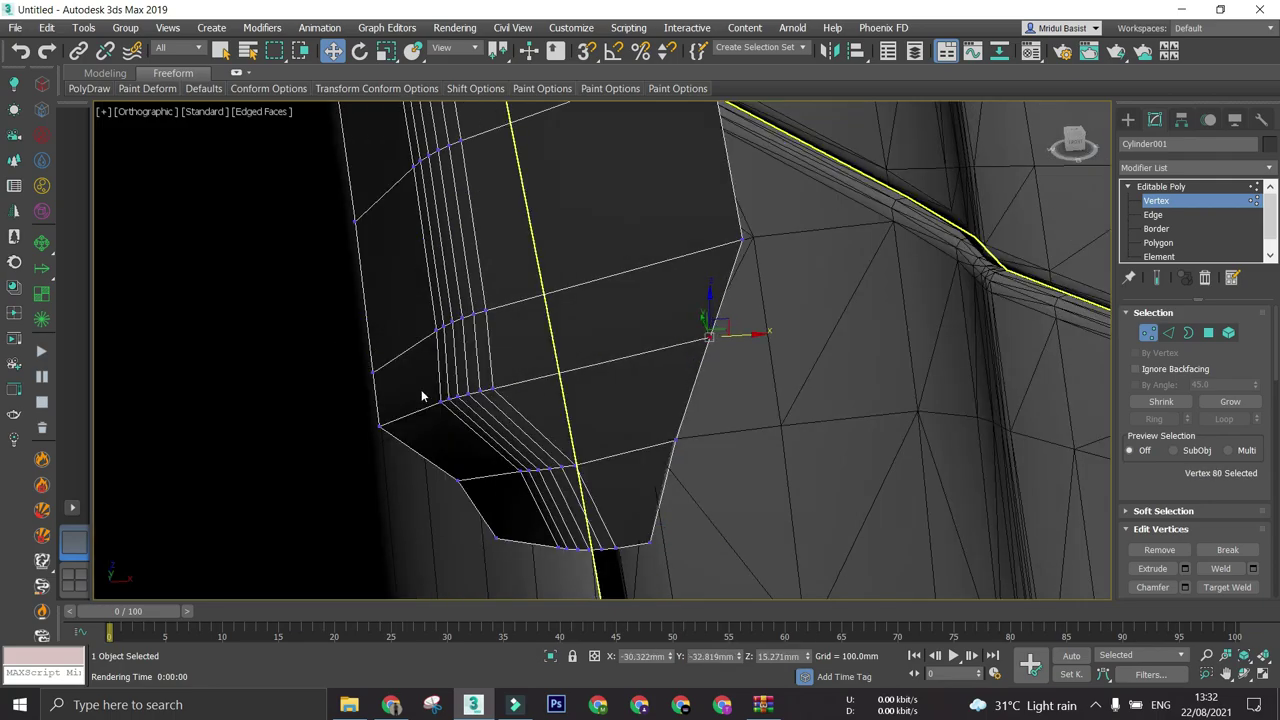
# - Reposition the crease vertices near the flare's front end in the left view to smooth the crease curve
pyautogui.keyDown('alt'); pyautogui.moveTo(509, 323); pyautogui.dragTo(473, 416, button='middle'); pyautogui.keyUp('alt')
pyautogui.press('l')
pyautogui.scroll(3, 620, 430)
pyautogui.scroll(-3, 646, 423)
pyautogui.moveTo(664, 462); pyautogui.dragTo(712, 515)
pyautogui.scroll(-5, 694, 491)
pyautogui.moveTo(592, 372); pyautogui.dragTo(628, 410)
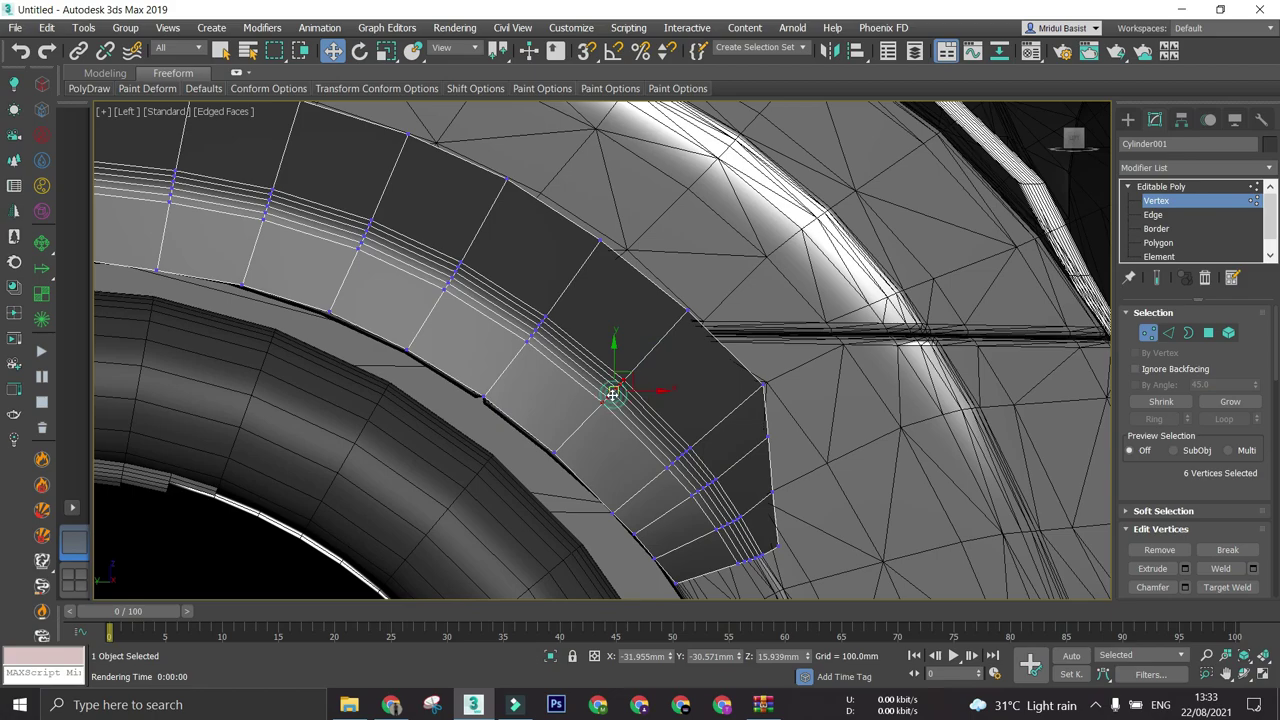
# - Leave vertex editing and check the flare's shape from the front and from behind the wheel
pyautogui.scroll(-6, 637, 427)
pyautogui.keyDown('alt'); pyautogui.moveTo(638, 478); pyautogui.dragTo(518, 559, button='middle'); pyautogui.keyUp('alt')
pyautogui.click(1183, 188)
pyautogui.scroll(-4, 637, 391)
pyautogui.keyDown('alt'); pyautogui.moveTo(637, 391); pyautogui.dragTo(616, 443, button='middle'); pyautogui.keyUp('alt')
pyautogui.scroll(4, 616, 443)
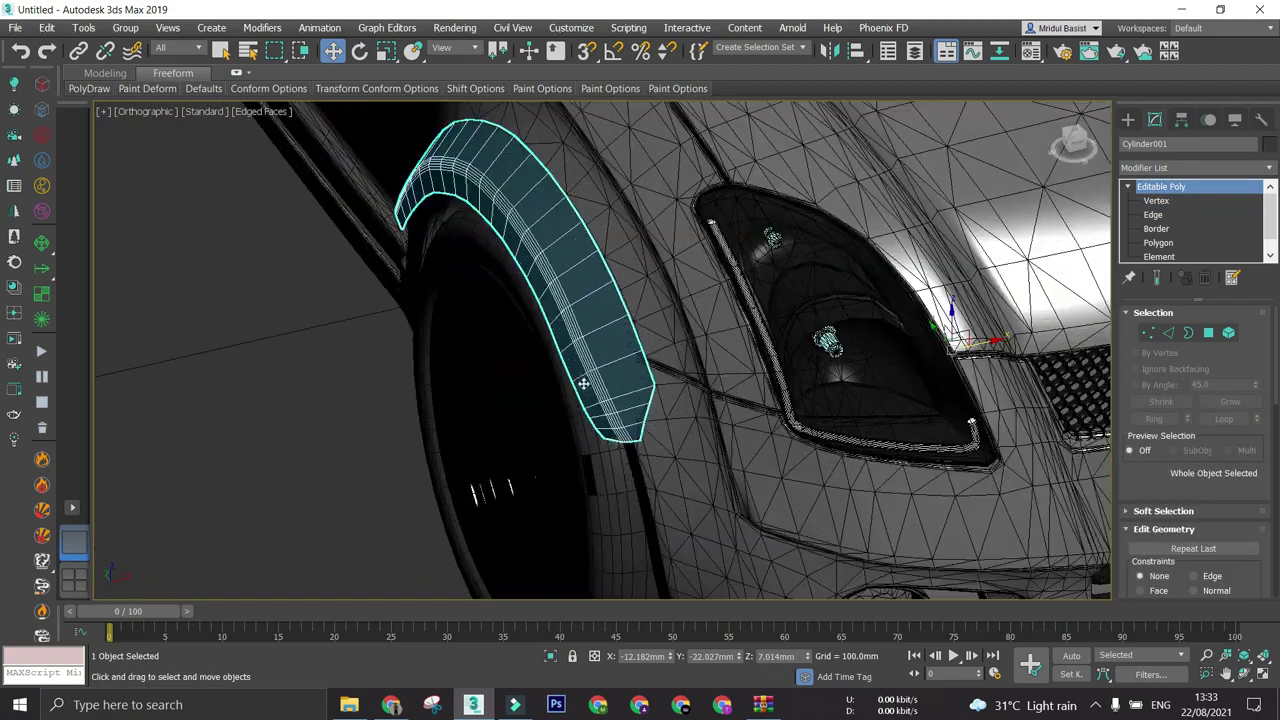
pyautogui.scroll(-5, 583, 383)
pyautogui.keyDown('alt'); pyautogui.moveTo(583, 383); pyautogui.dragTo(786, 403, button='middle'); pyautogui.keyUp('alt')
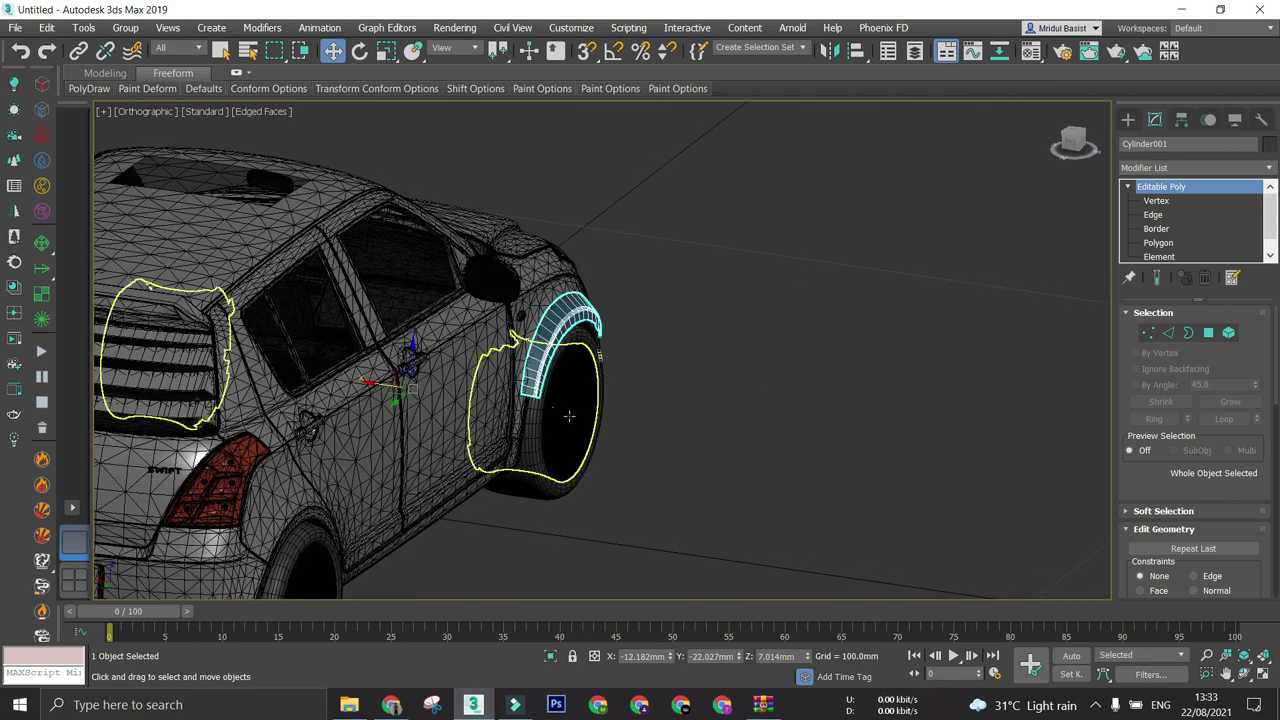
pyautogui.scroll(4, 568, 409)
pyautogui.moveTo(570, 405); pyautogui.dragTo(543, 374, button='middle')
pyautogui.scroll(-2, 543, 374)
pyautogui.scroll(4, 529, 297)
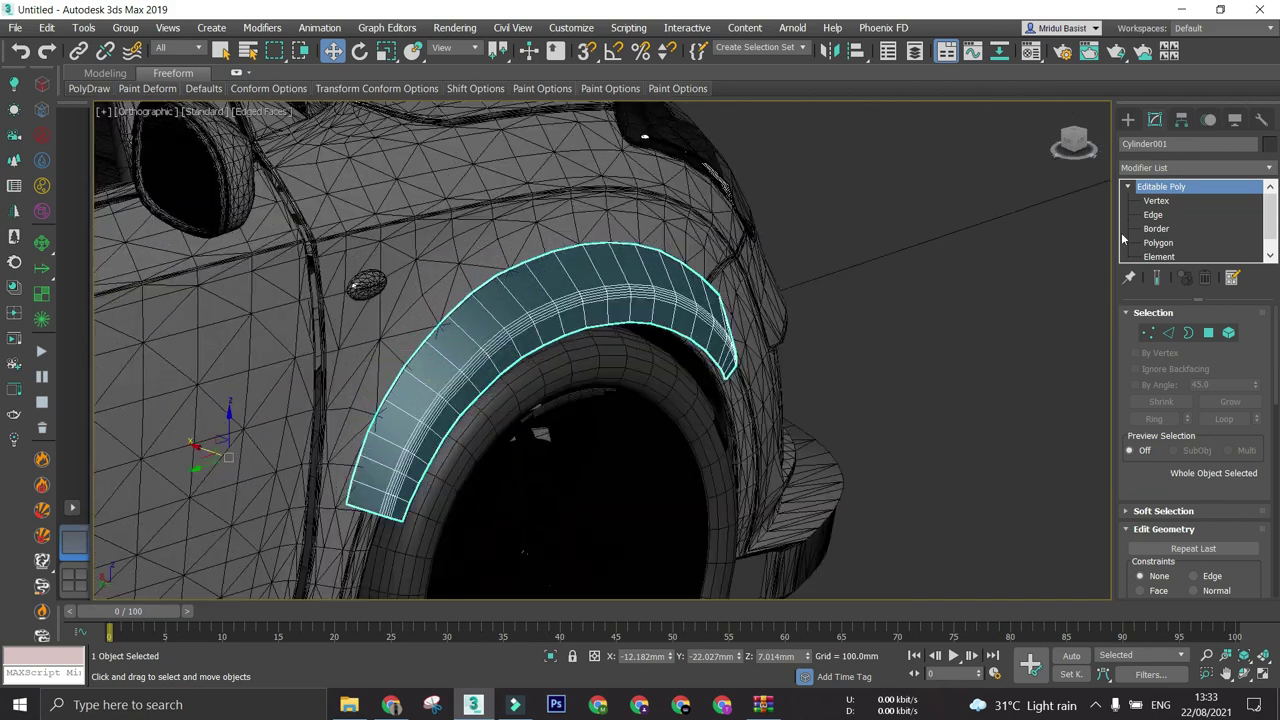
# - Select the flare's complete border: the upper and lower edge loops and the short edges at both ends
pyautogui.click(1153, 215)
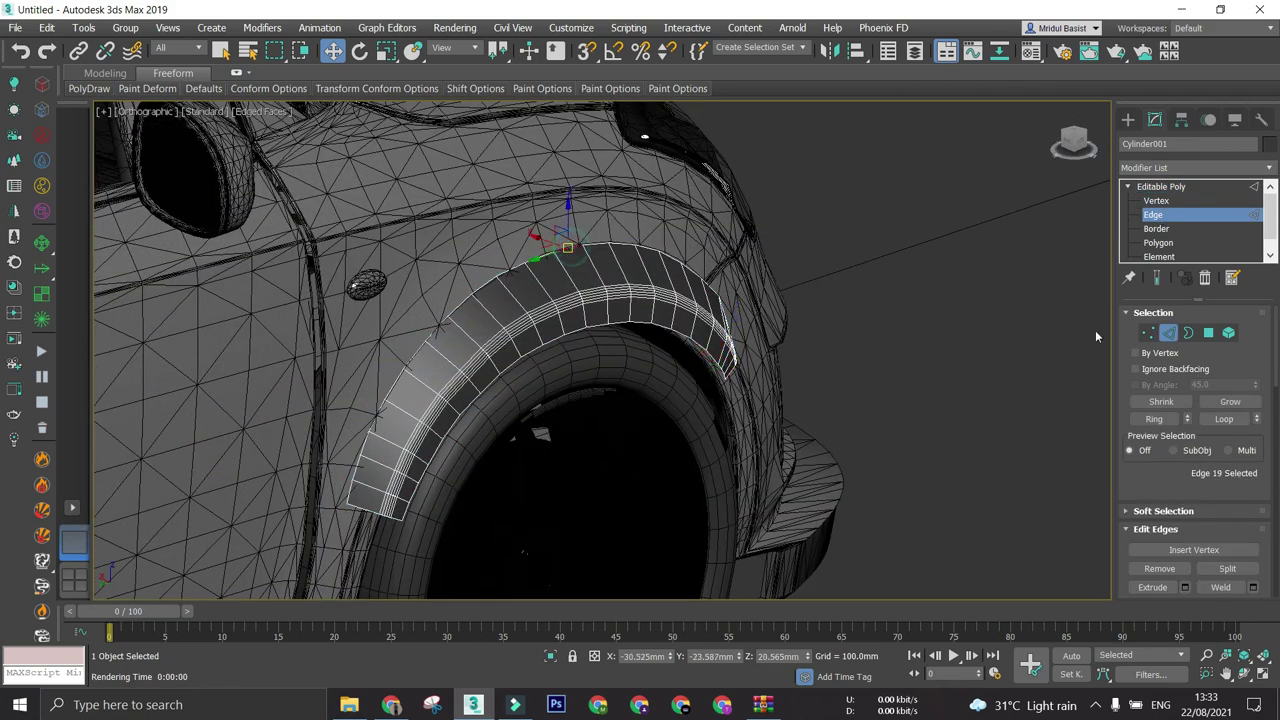
pyautogui.click(1214, 421)
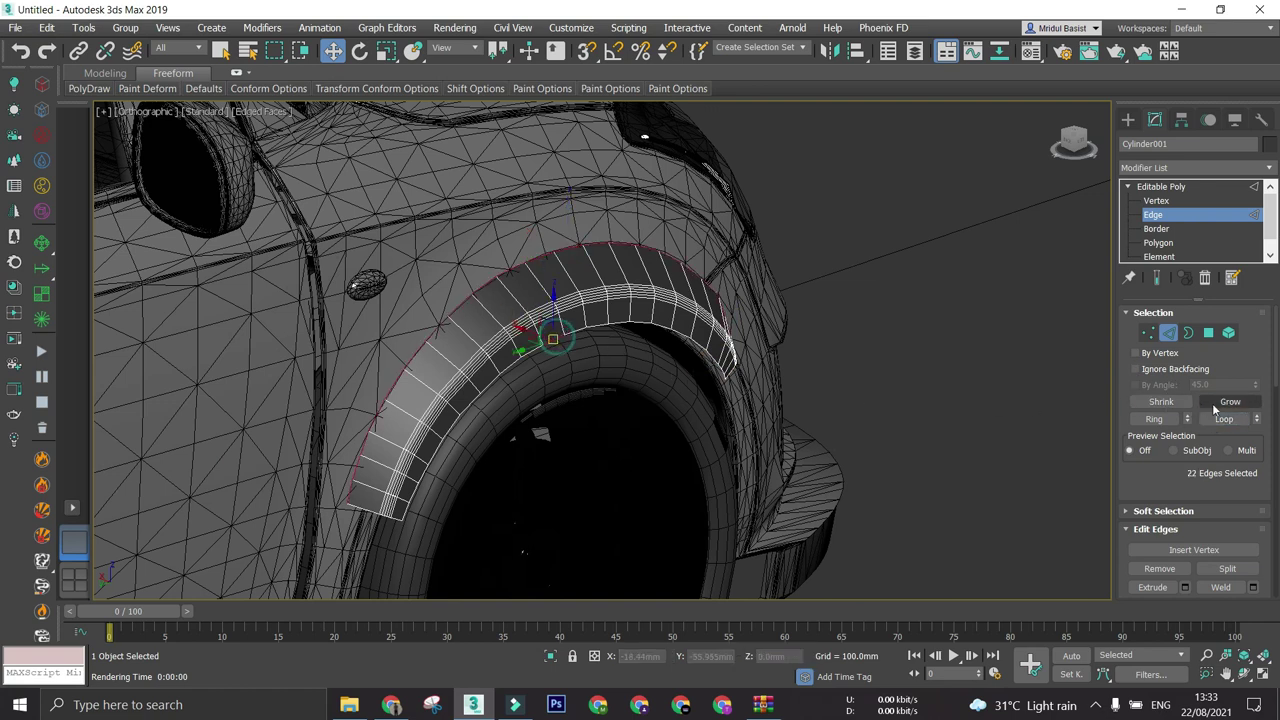
pyautogui.keyDown('alt'); pyautogui.moveTo(604, 426); pyautogui.dragTo(509, 463, button='middle'); pyautogui.keyUp('alt')
pyautogui.scroll(3, 454, 442)
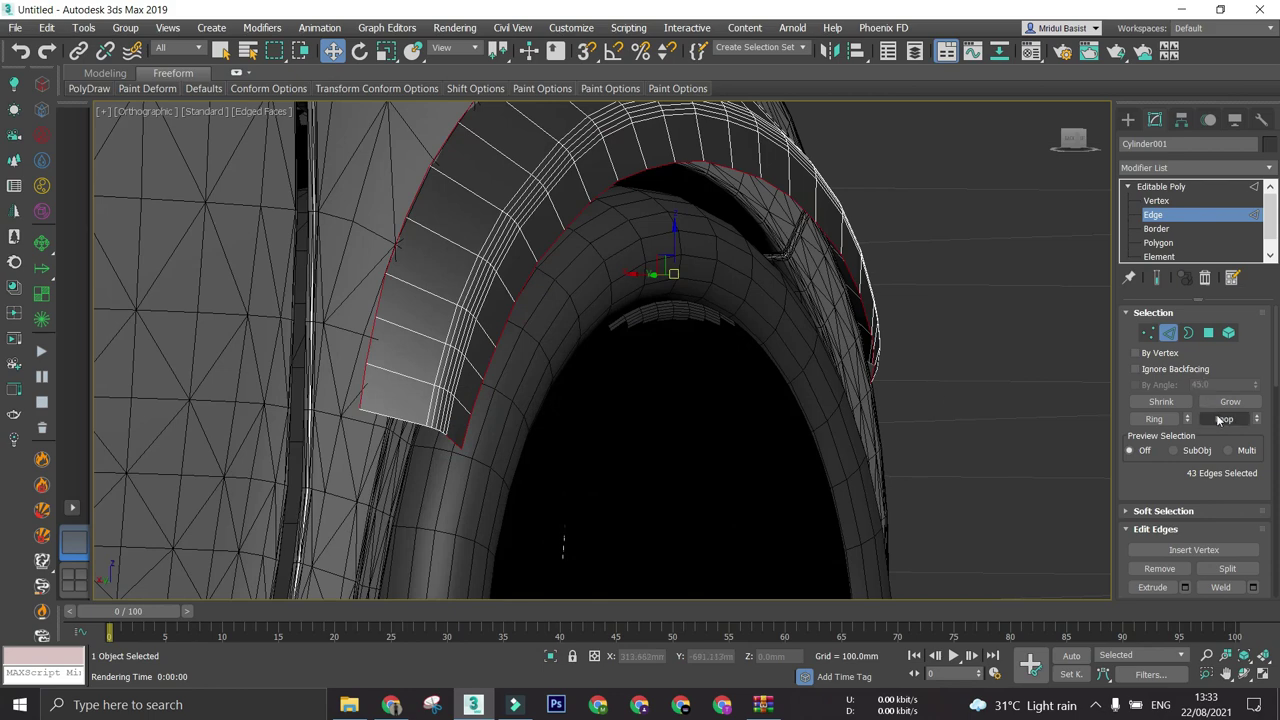
pyautogui.keyDown('alt'); pyautogui.moveTo(588, 421); pyautogui.dragTo(545, 408, button='middle'); pyautogui.keyUp('alt')
pyautogui.scroll(-2, 614, 418)
pyautogui.scroll(4, 805, 358)
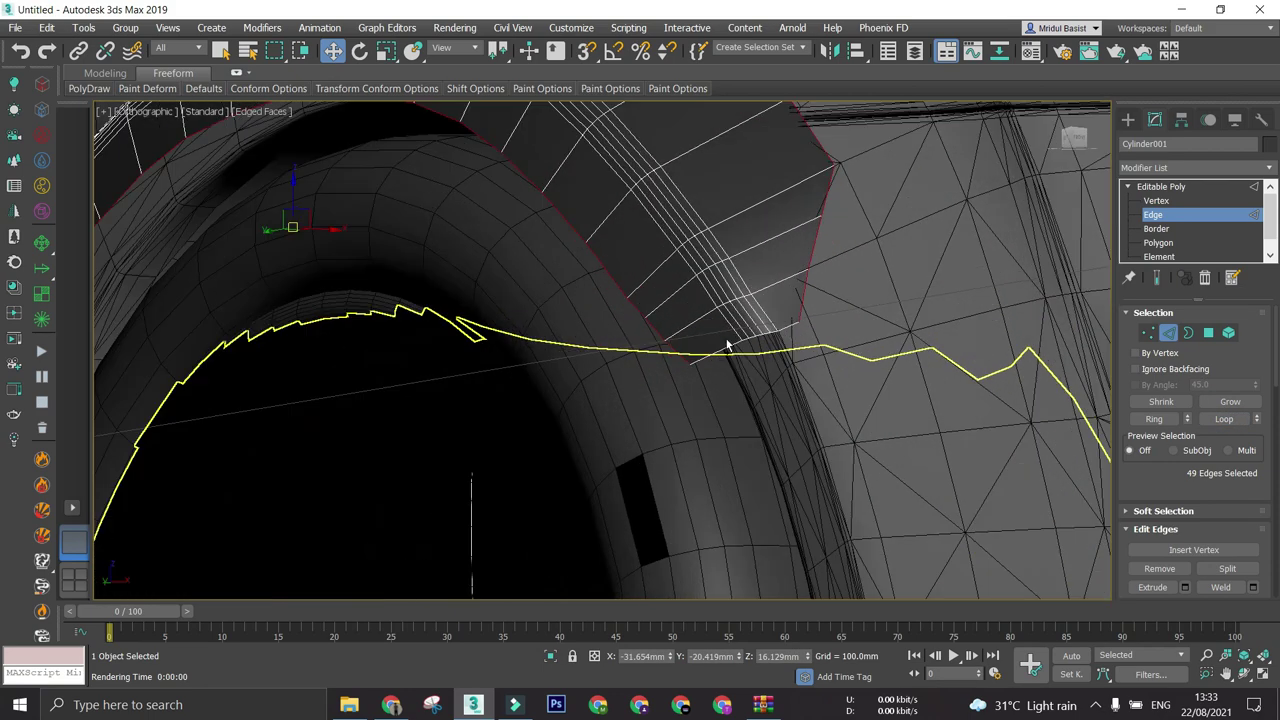
pyautogui.click(1233, 423)
# - Extend the flare's border edges about 1.86 mm along X into the car body, and leave edge editing
pyautogui.scroll(-6, 738, 328)
pyautogui.keyDown('alt'); pyautogui.moveTo(738, 328); pyautogui.dragTo(606, 346, button='middle'); pyautogui.keyUp('alt')
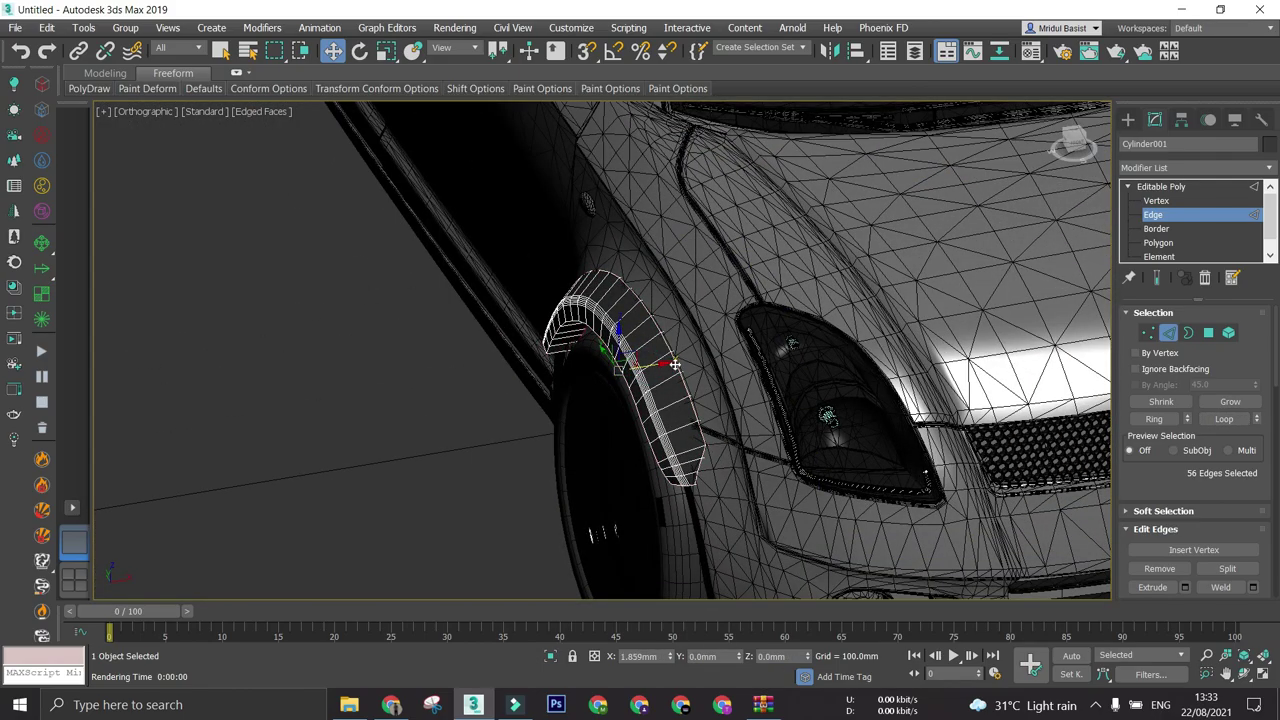
pyautogui.keyDown('alt'); pyautogui.moveTo(675, 365); pyautogui.dragTo(786, 326, button='middle'); pyautogui.keyUp('alt')
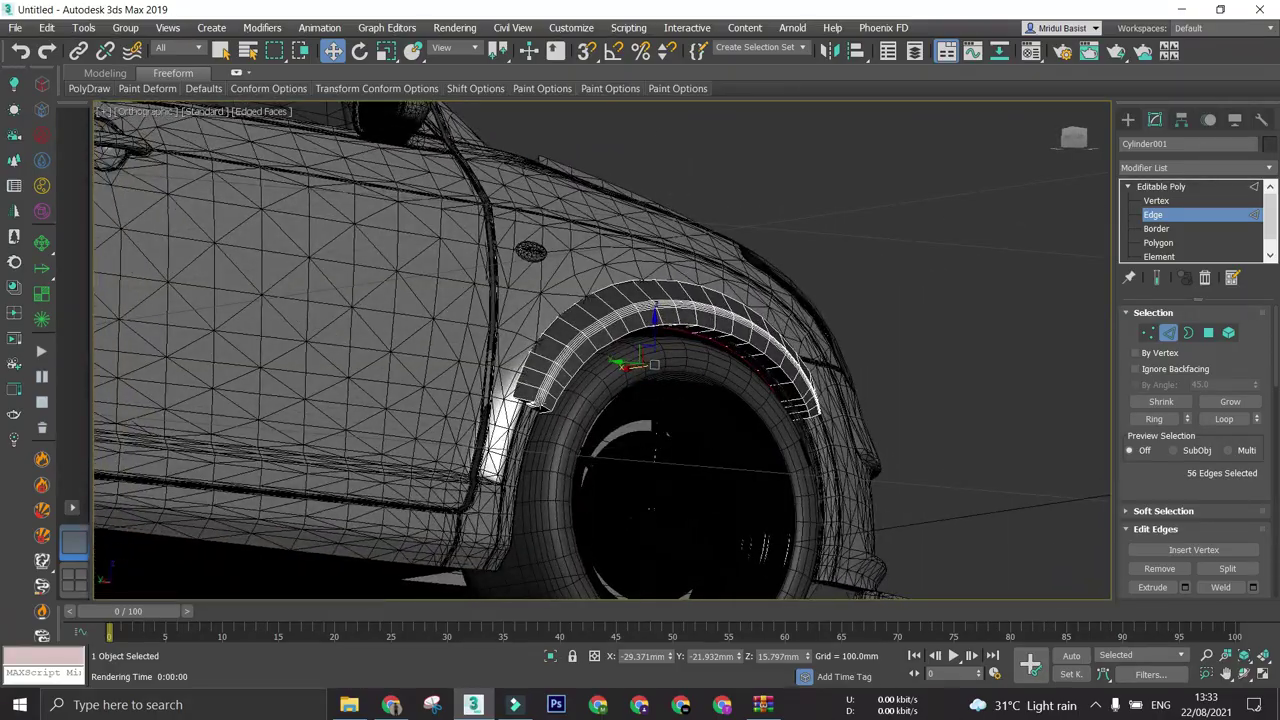
pyautogui.scroll(4, 625, 401)
pyautogui.keyDown('alt'); pyautogui.moveTo(625, 401); pyautogui.dragTo(662, 388, button='middle'); pyautogui.keyUp('alt')
pyautogui.scroll(-5, 625, 401)
pyautogui.scroll(2, 604, 408)
pyautogui.scroll(5, 540, 393)
pyautogui.scroll(-4, 540, 393)
pyautogui.moveTo(542, 372)
pyautogui.keyDown('alt'); pyautogui.mouseDown(button='middle')
pyautogui.moveTo(482, 387)
pyautogui.moveTo(714, 426)
pyautogui.moveTo(583, 394)
pyautogui.moveTo(594, 411)
pyautogui.mouseUp(button='middle'); pyautogui.keyUp('alt')
pyautogui.press('2')
# - Clear the selection and examine in plain shading how the flare meets the fender and front bumper
pyautogui.scroll(-3, 666, 420)
pyautogui.press('F4')
pyautogui.scroll(-2, 785, 582)
pyautogui.click(786, 582)
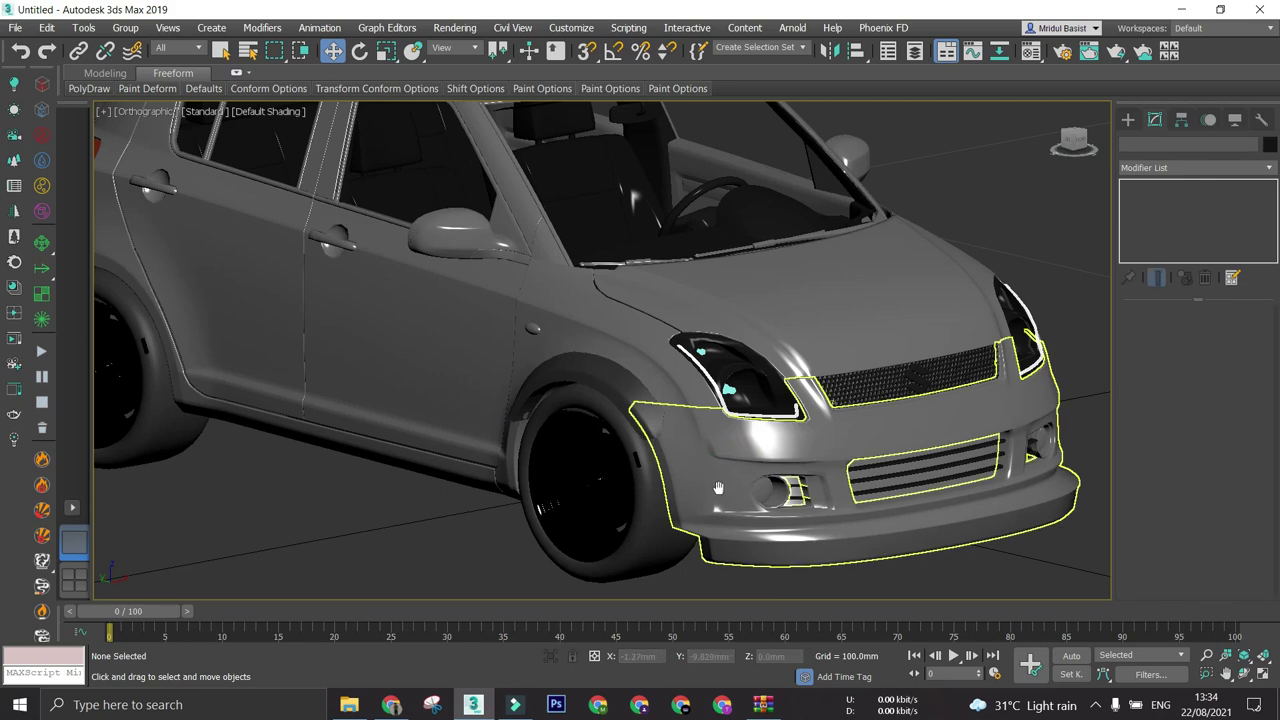
pyautogui.keyDown('alt'); pyautogui.moveTo(786, 582); pyautogui.dragTo(526, 426, button='middle'); pyautogui.keyUp('alt')
pyautogui.scroll(3, 546, 410)
pyautogui.scroll(-3, 546, 410)
pyautogui.scroll(4, 526, 426)
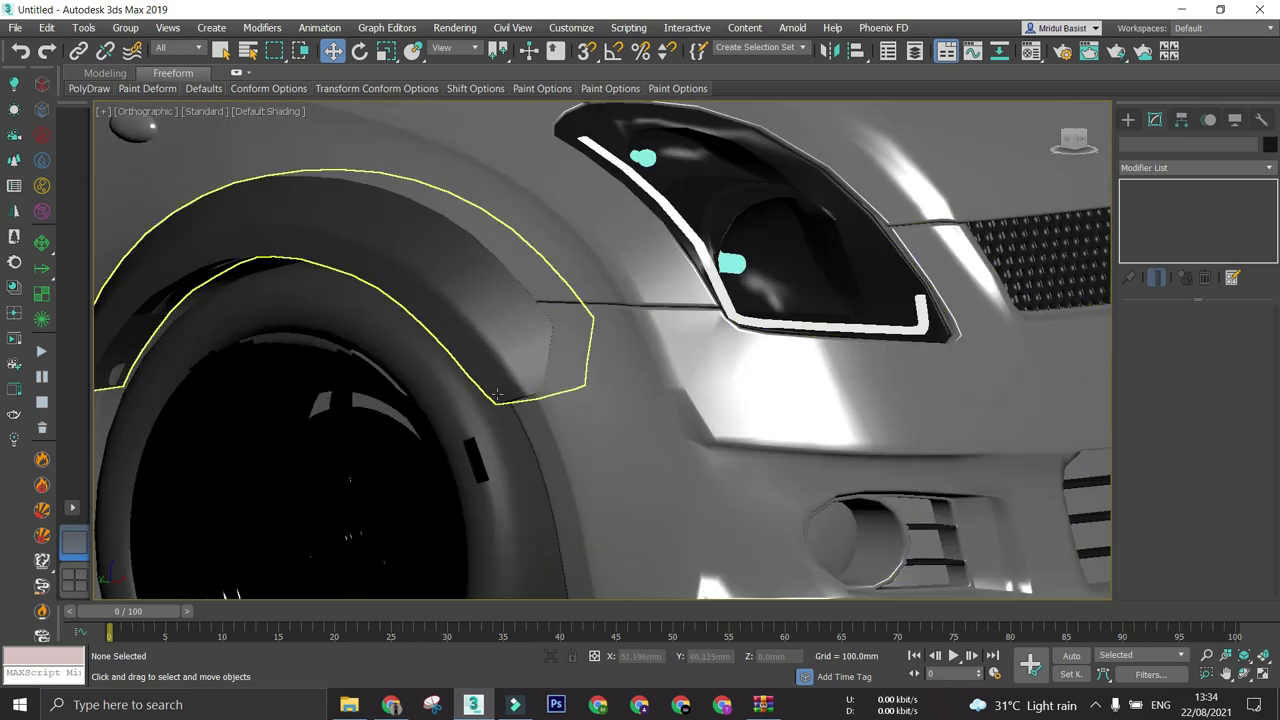
pyautogui.moveTo(197, 270); pyautogui.dragTo(515, 371, button='middle')
pyautogui.scroll(2, 297, 310)
pyautogui.scroll(-7, 515, 371)
pyautogui.scroll(4, 718, 435)
# - Select the flare and inspect its fit around the front wheel from the side
pyautogui.click(670, 335)
pyautogui.scroll(-4, 620, 400)
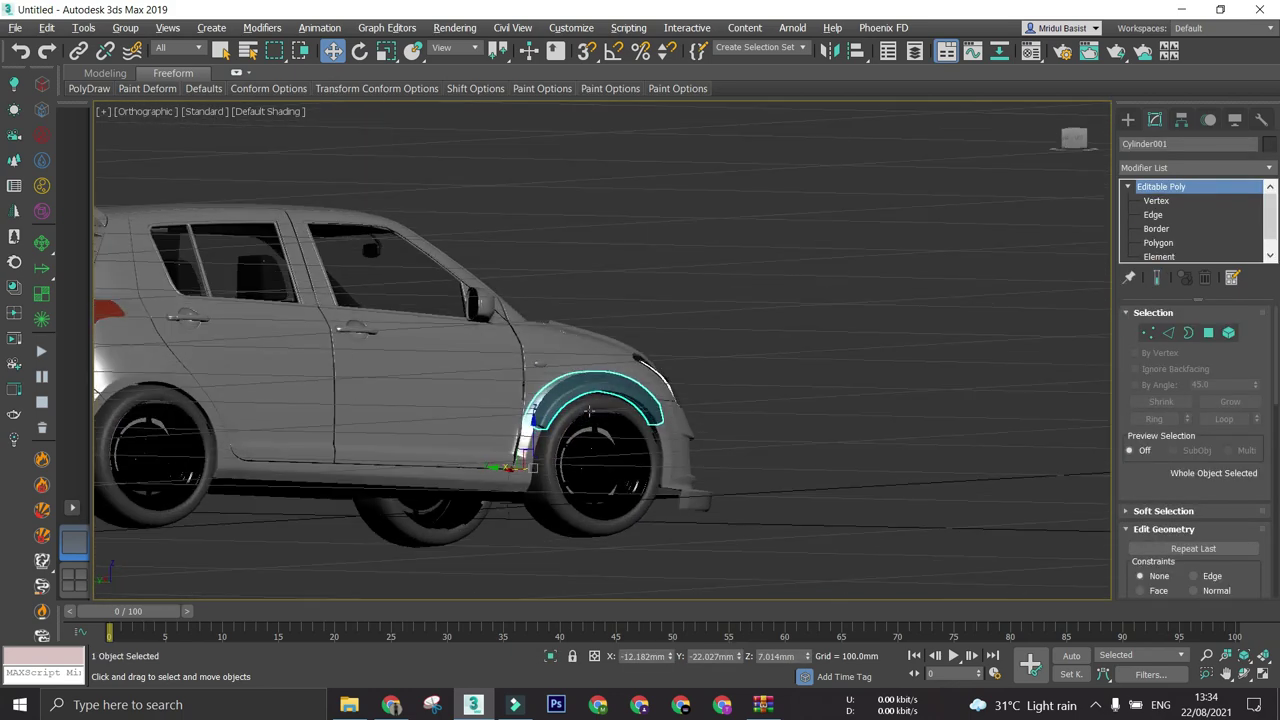
pyautogui.scroll(4, 554, 424)
pyautogui.keyDown('alt'); pyautogui.moveTo(526, 423); pyautogui.dragTo(556, 444, button='middle'); pyautogui.keyUp('alt')
pyautogui.scroll(4, 563, 446)
pyautogui.scroll(-5, 568, 488)
pyautogui.scroll(4, 586, 471)
pyautogui.scroll(-4, 521, 478)
pyautogui.keyDown('alt'); pyautogui.moveTo(522, 478); pyautogui.dragTo(440, 488, button='middle'); pyautogui.keyUp('alt')
# - Display edged faces and review the flare's vertices from several angles, then return to object level
pyautogui.click(1153, 203)
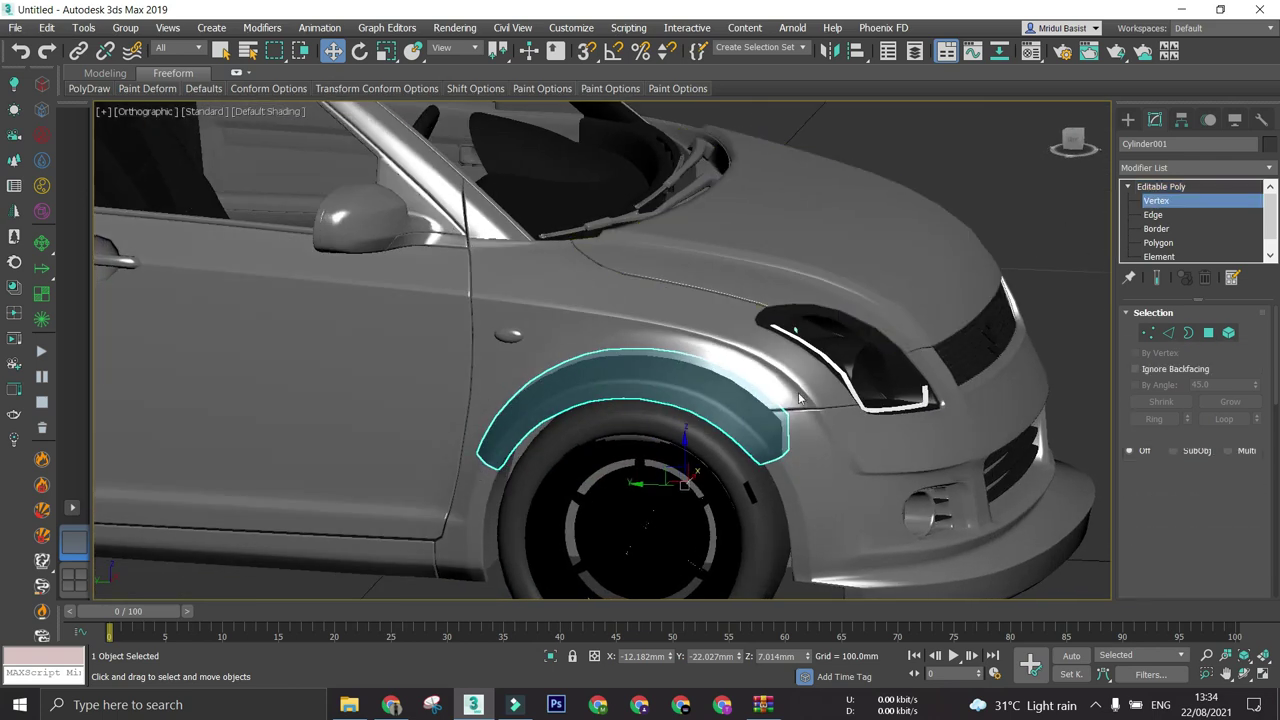
pyautogui.keyDown('alt'); pyautogui.moveTo(770, 390); pyautogui.dragTo(715, 415, button='middle'); pyautogui.keyUp('alt')
pyautogui.press('F4')
pyautogui.scroll(-5, 722, 385)
pyautogui.keyDown('alt'); pyautogui.moveTo(657, 380); pyautogui.dragTo(573, 357, button='middle'); pyautogui.keyUp('alt')
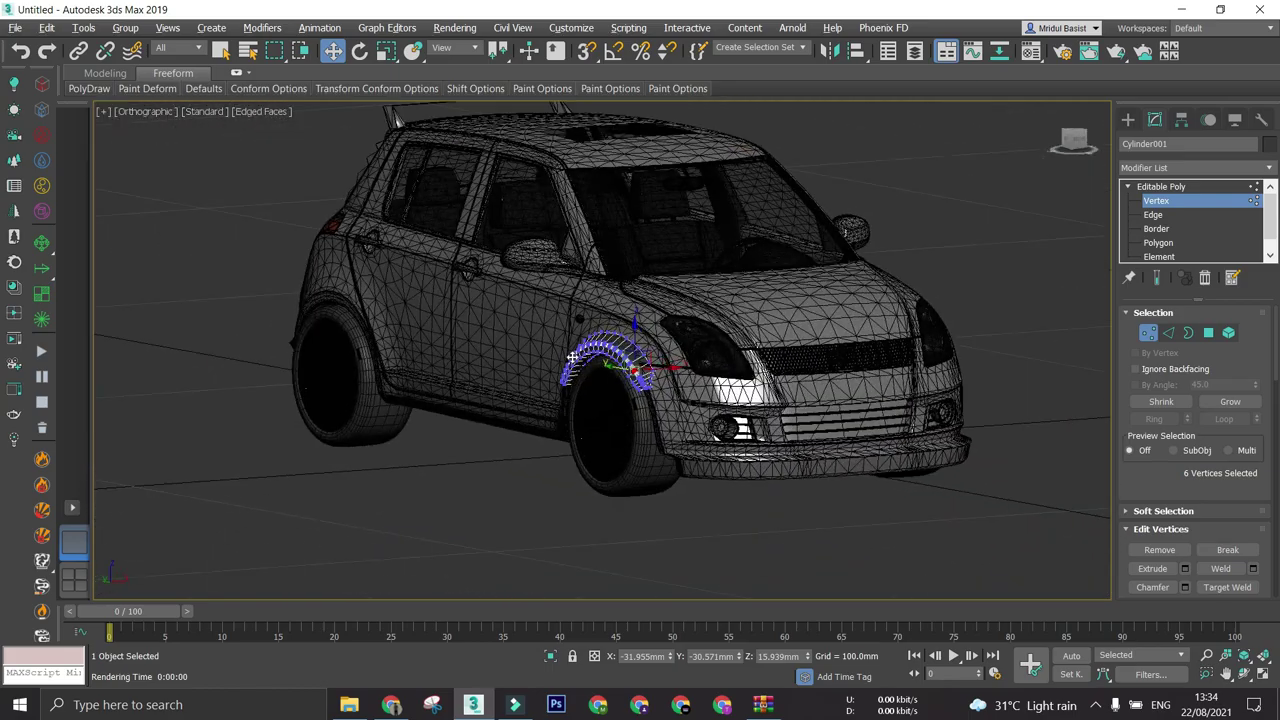
pyautogui.scroll(6, 600, 456)
pyautogui.moveTo(608, 396); pyautogui.dragTo(619, 425, button='middle')
pyautogui.scroll(-5, 600, 456)
pyautogui.keyDown('alt'); pyautogui.moveTo(532, 451); pyautogui.dragTo(645, 452, button='middle'); pyautogui.keyUp('alt')
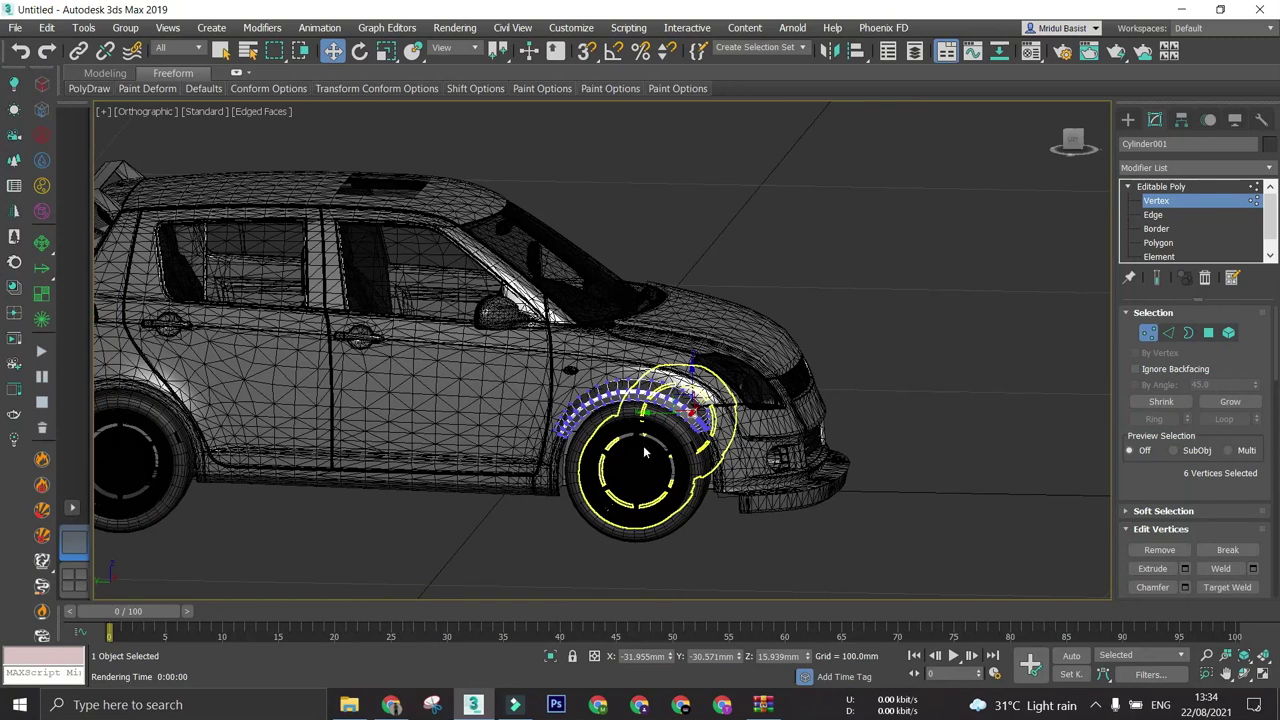
pyautogui.click(1168, 187)
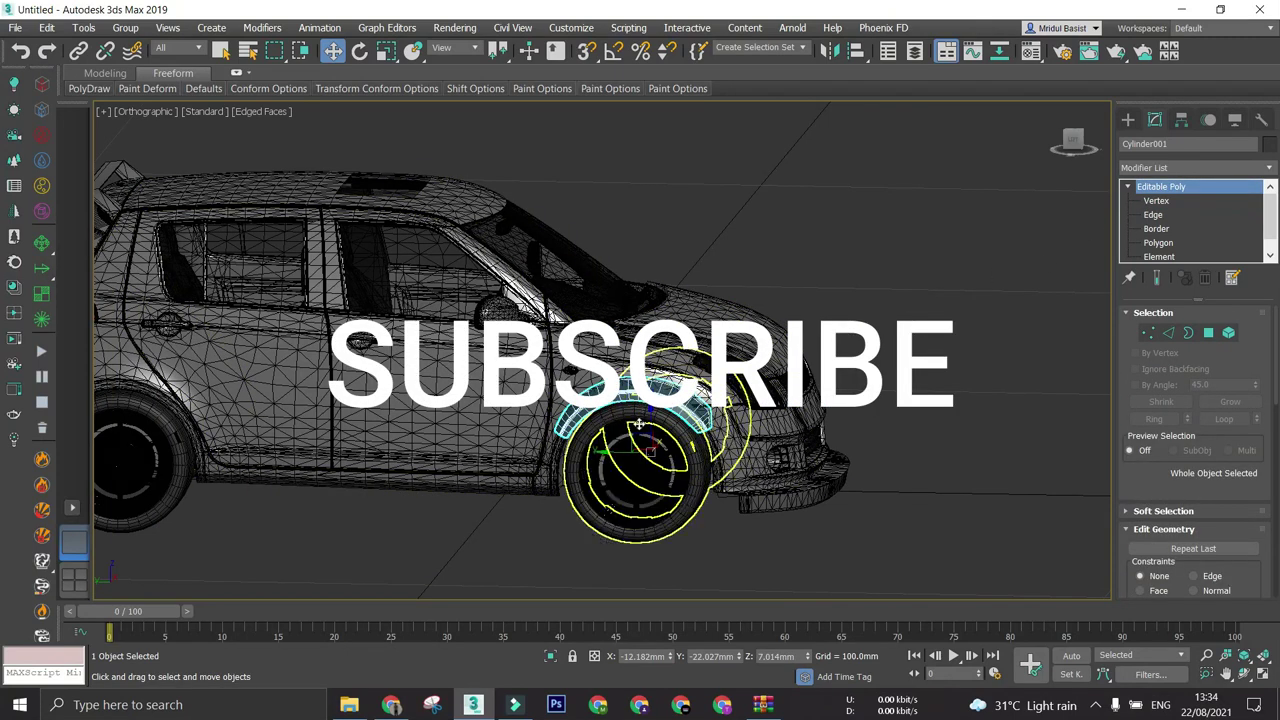
# - Clear the selection and view the whole car with its flare from the side
pyautogui.scroll(-5, 652, 415)
pyautogui.moveTo(637, 492); pyautogui.dragTo(480, 535, button='middle')
pyautogui.keyDown('alt'); pyautogui.moveTo(480, 535); pyautogui.dragTo(571, 489, button='middle'); pyautogui.keyUp('alt')
pyautogui.scroll(4, 569, 488)
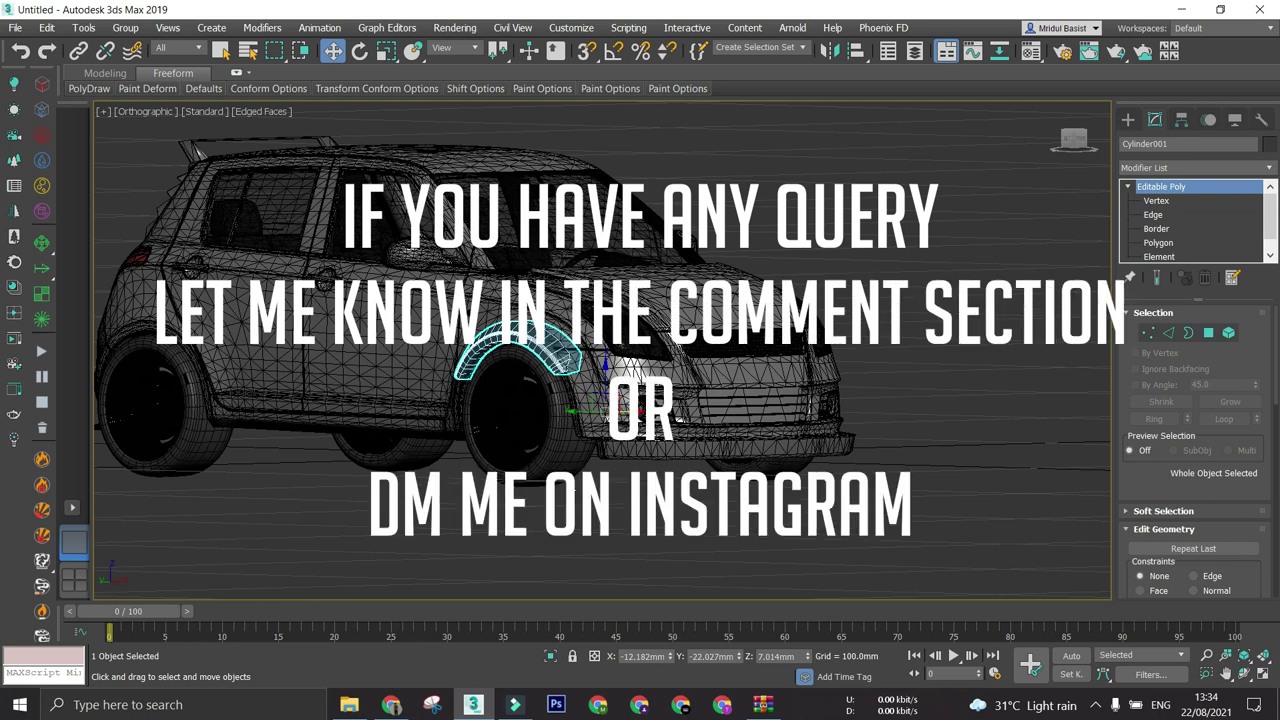
pyautogui.click(570, 485)
pyautogui.scroll(-5, 570, 485)
pyautogui.keyDown('alt'); pyautogui.moveTo(700, 525); pyautogui.dragTo(778, 529, button='middle'); pyautogui.keyUp('alt')
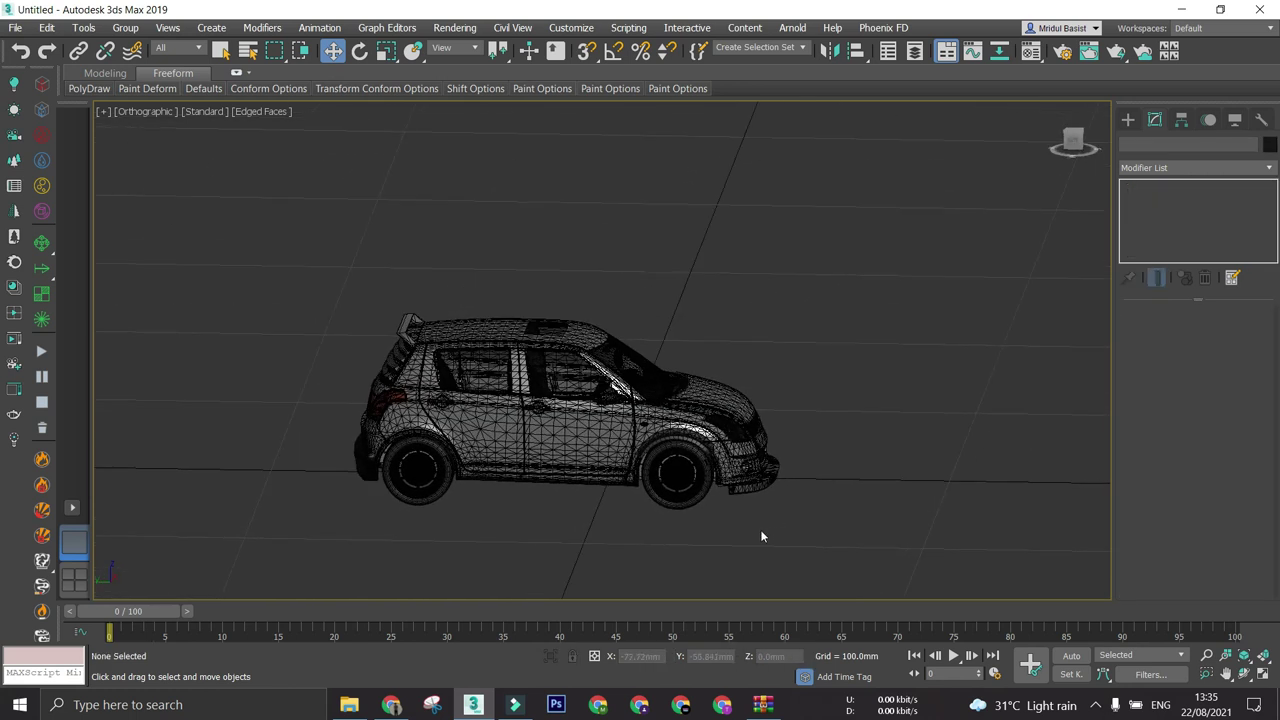